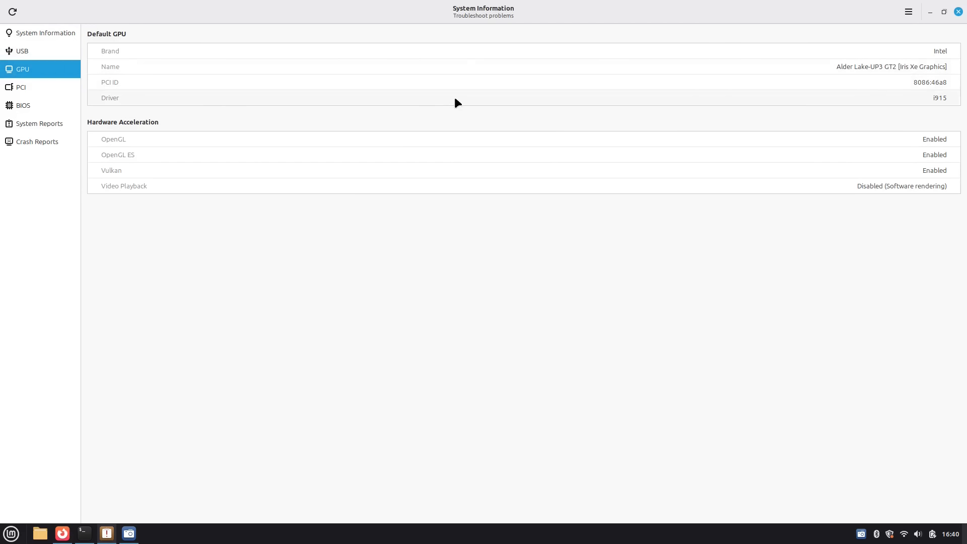
Review the GPU driver, the system overview and the system reports, and close System Information and the terminal.
double_click(940, 98)
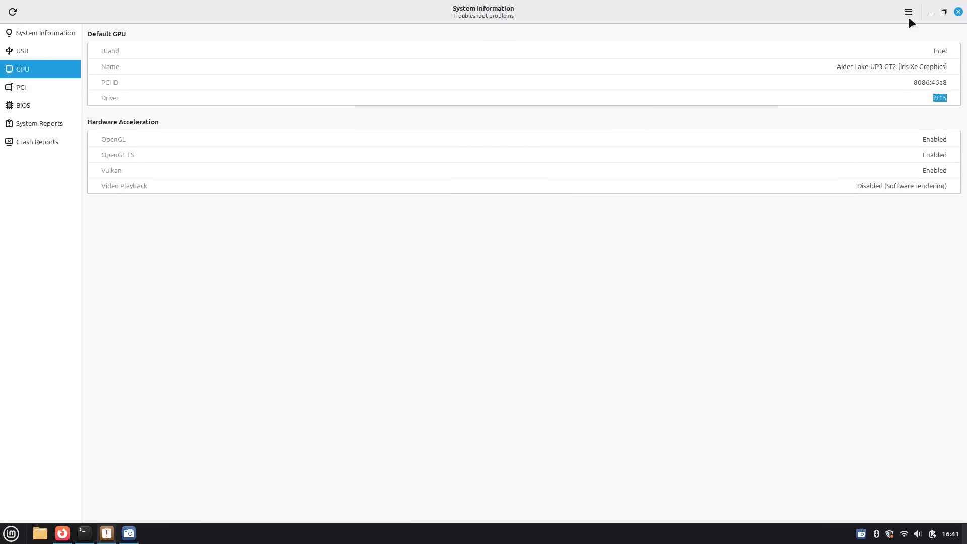
click(26, 32)
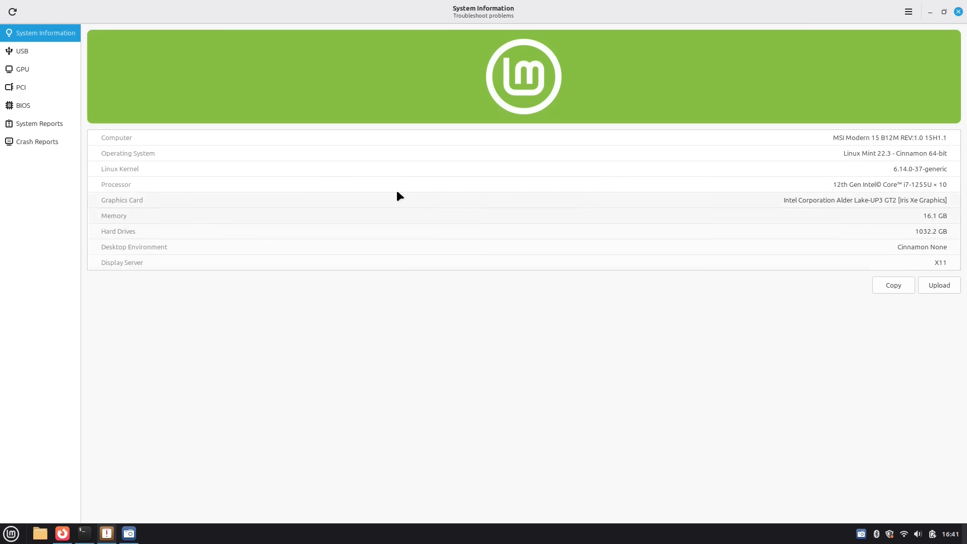
click(51, 124)
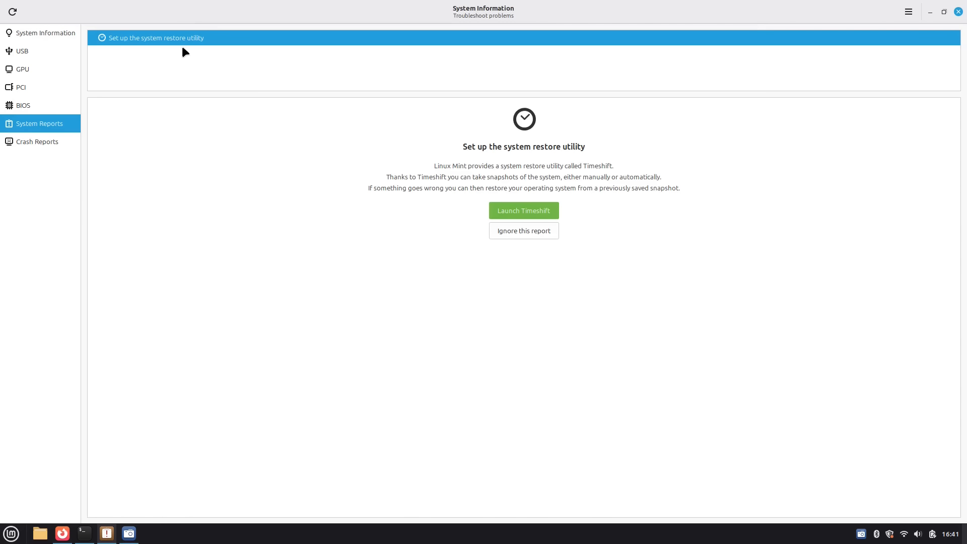
click(957, 13)
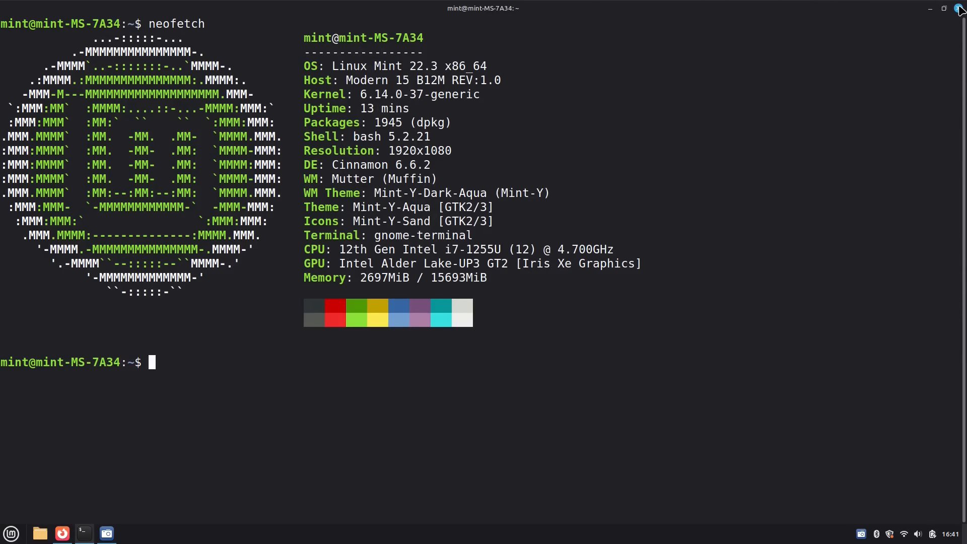
click(958, 9)
click(11, 533)
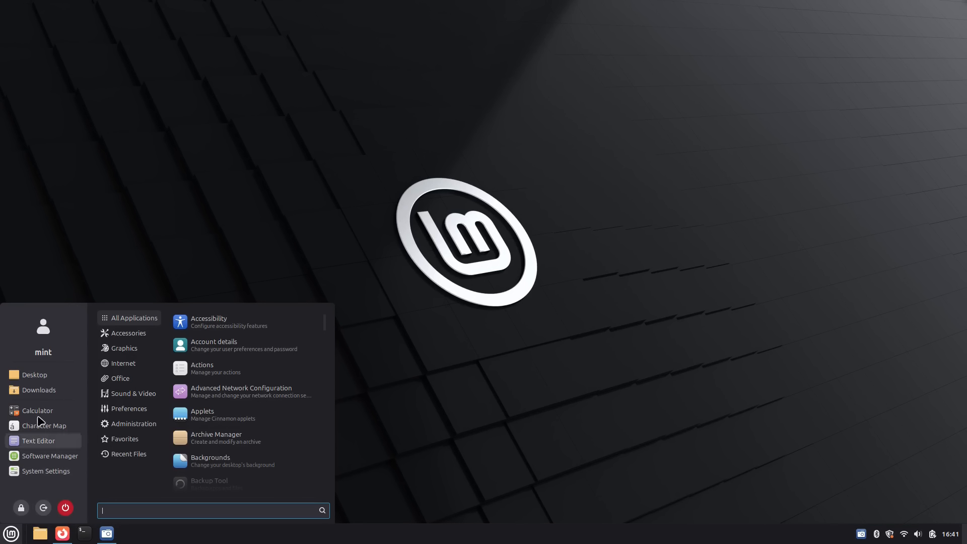
click(604, 344)
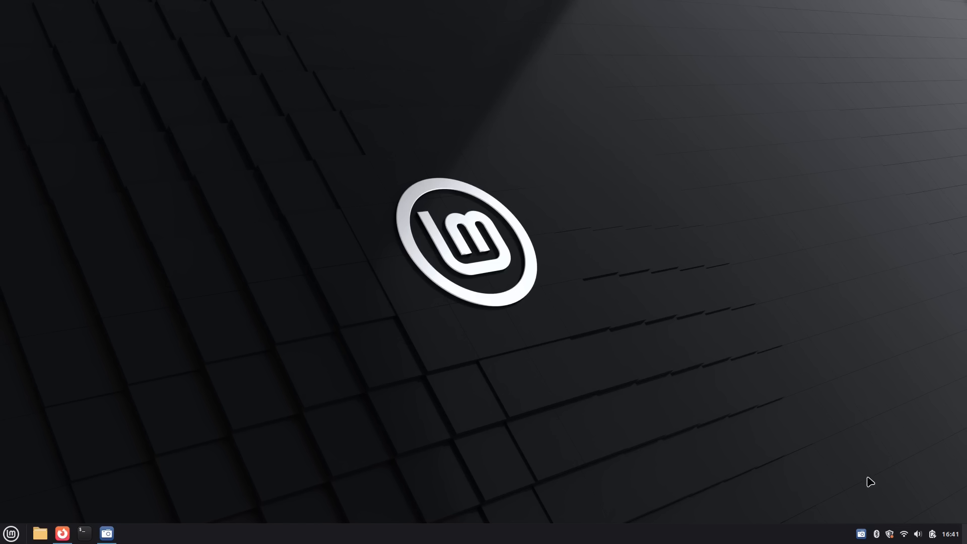
Open Update Manager, dismiss its welcome page and bring up the list of Linux kernels past the caution notice.
click(886, 531)
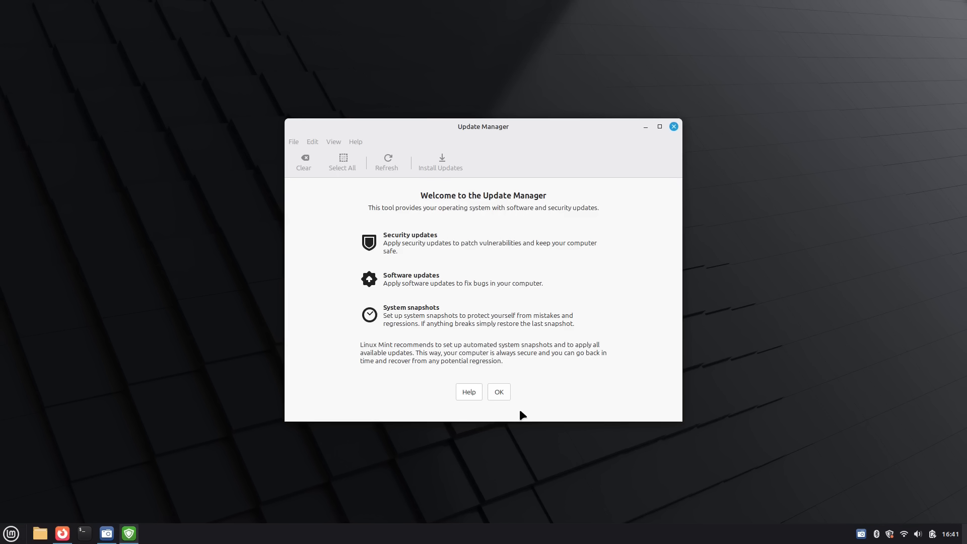
click(507, 397)
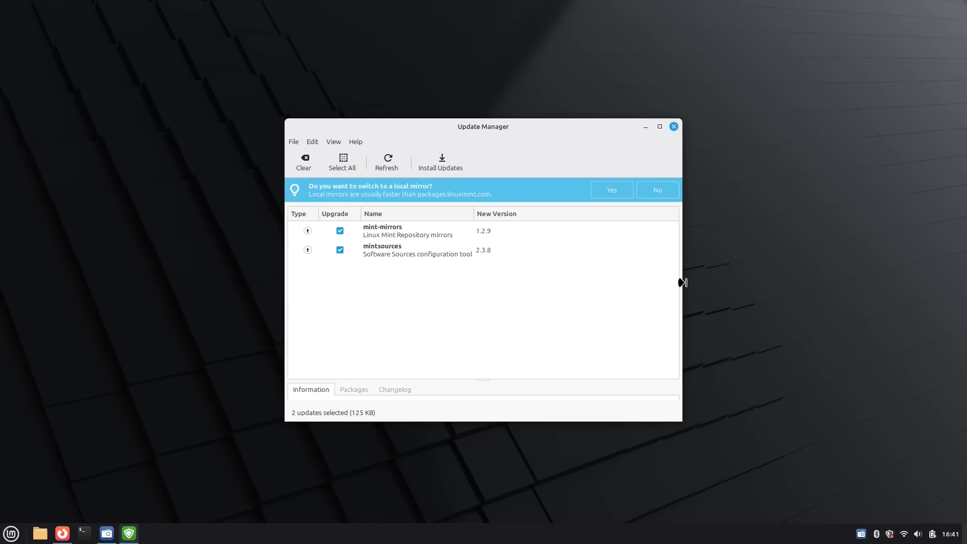
click(338, 143)
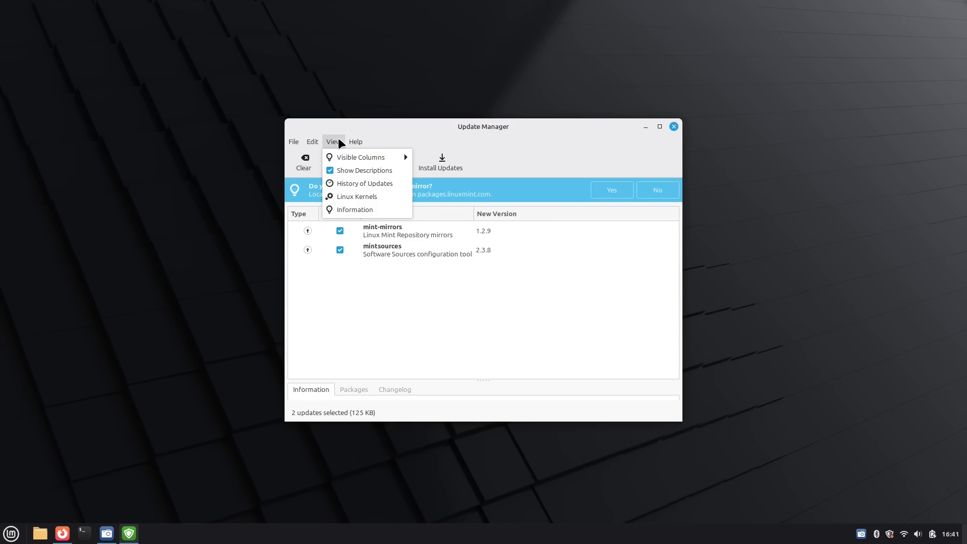
click(347, 197)
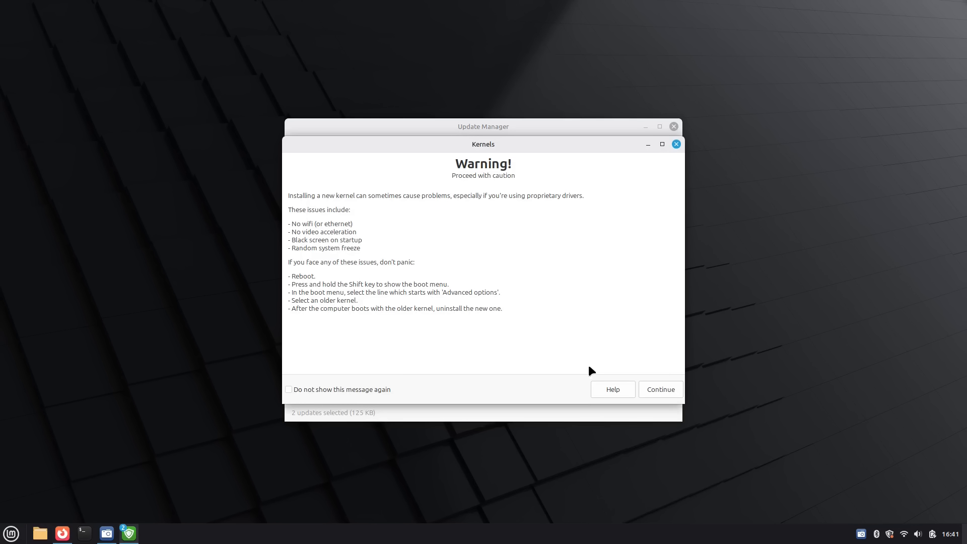
click(674, 389)
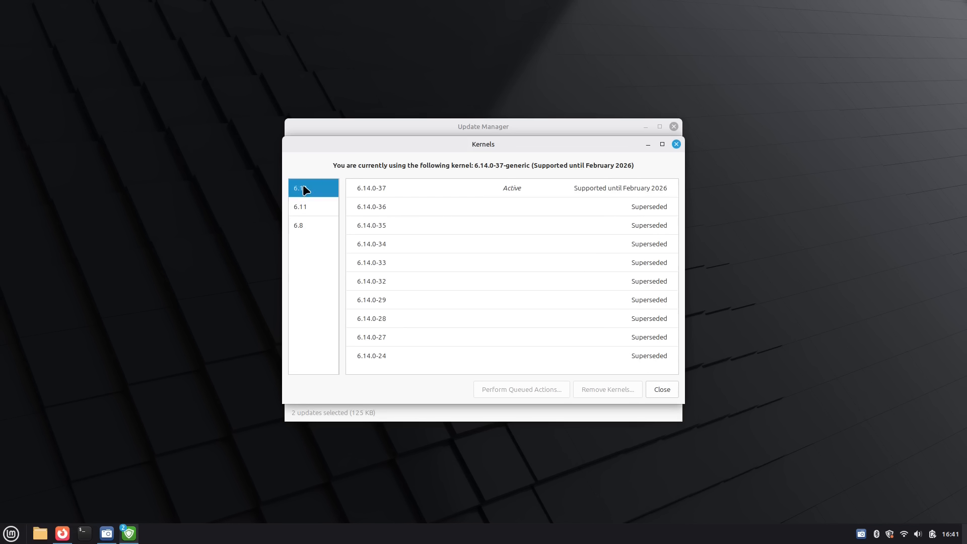
Compare the support status of the 6.11, 6.8 and 6.14 kernel series, and close the Kernels and Update Manager windows.
click(322, 209)
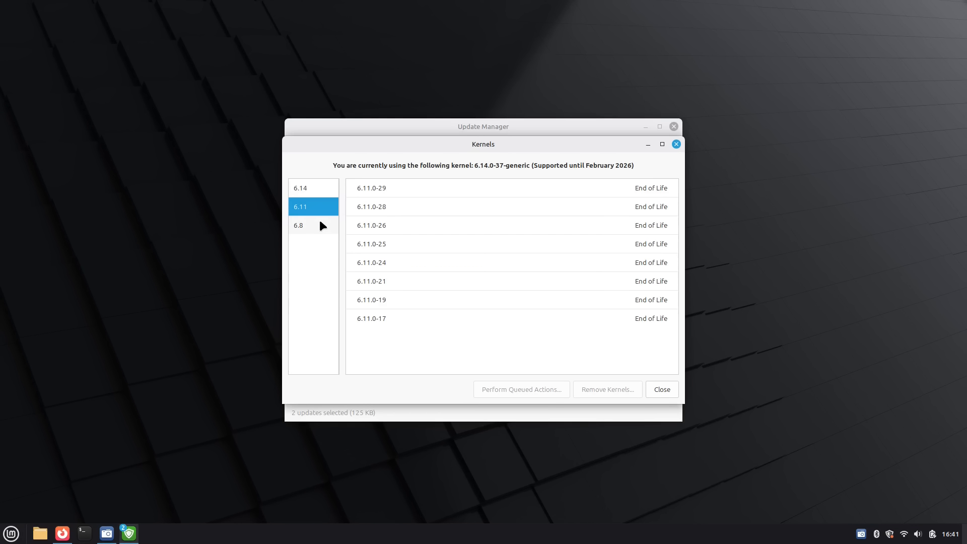
click(323, 225)
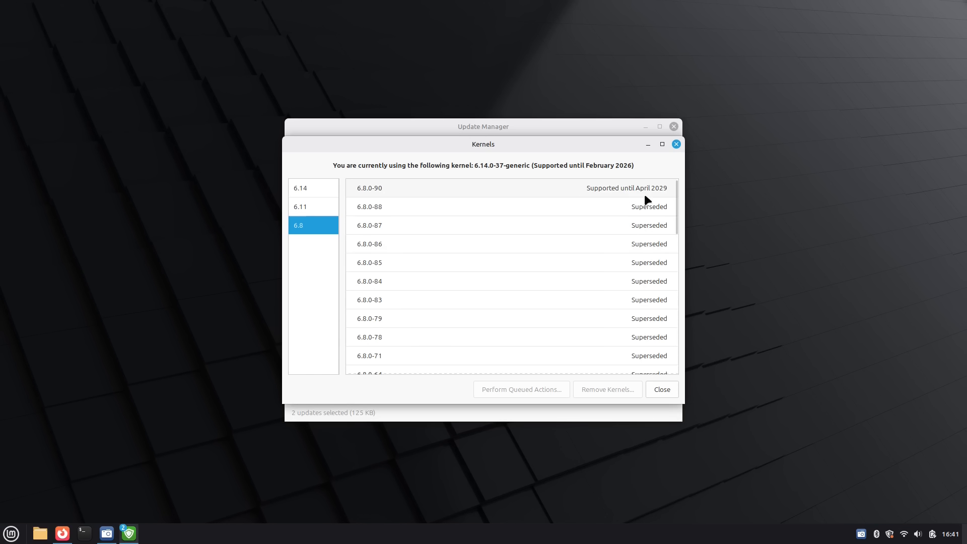
click(311, 188)
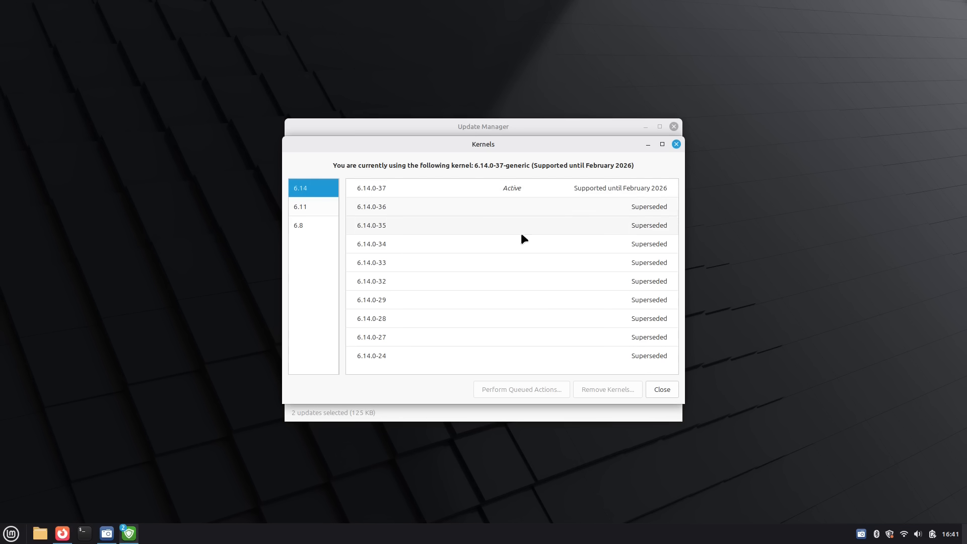
click(676, 144)
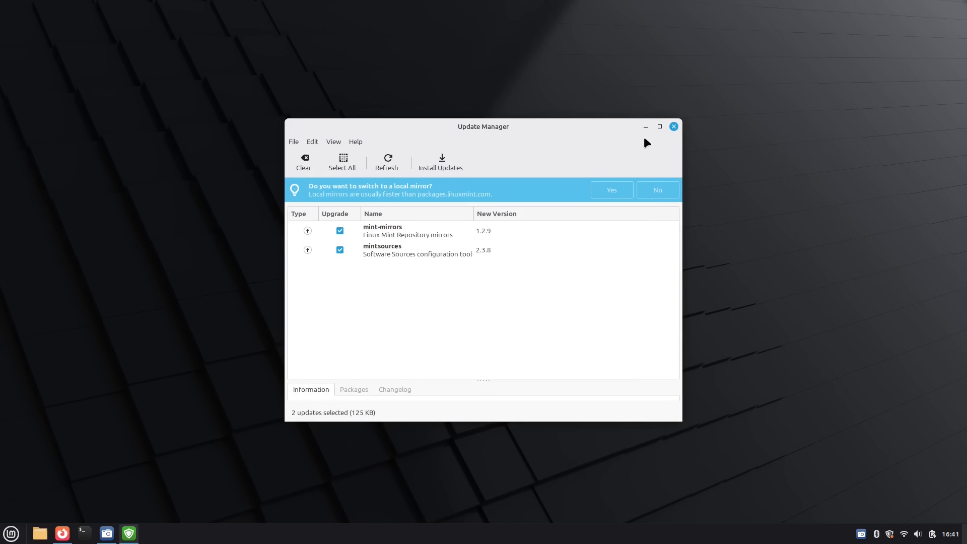
click(673, 126)
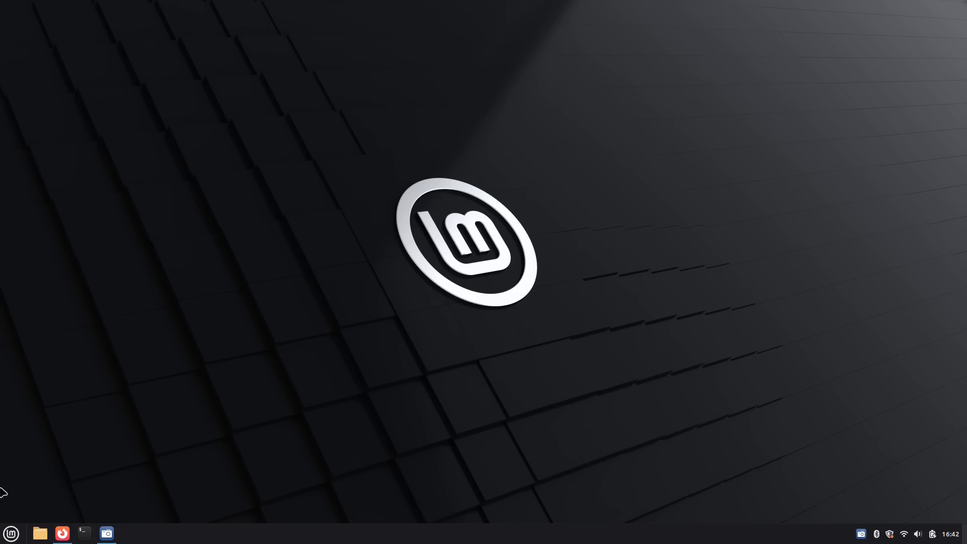
Switch to Firefox and read the Troubleshooting Tools section on the Linux Mint 22.3 New Features page.
click(61, 533)
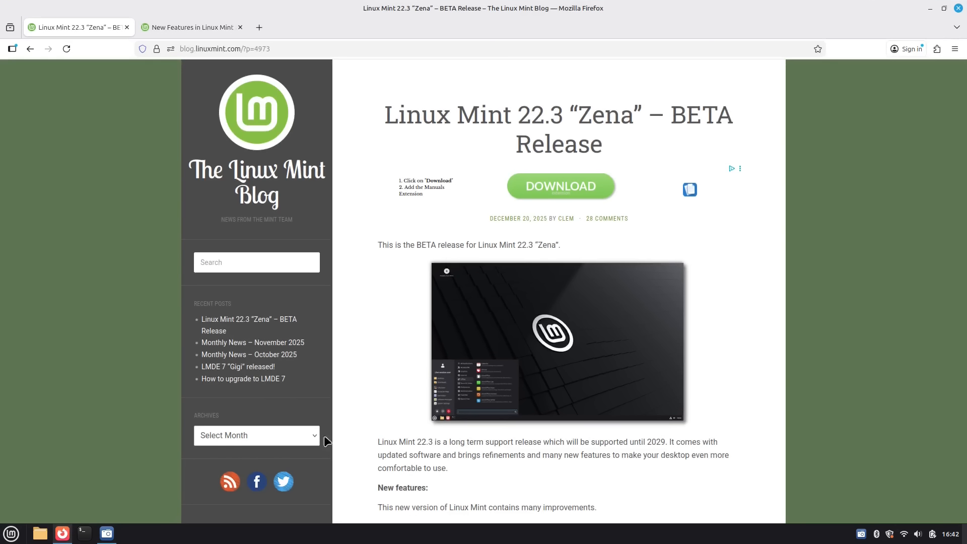
click(194, 28)
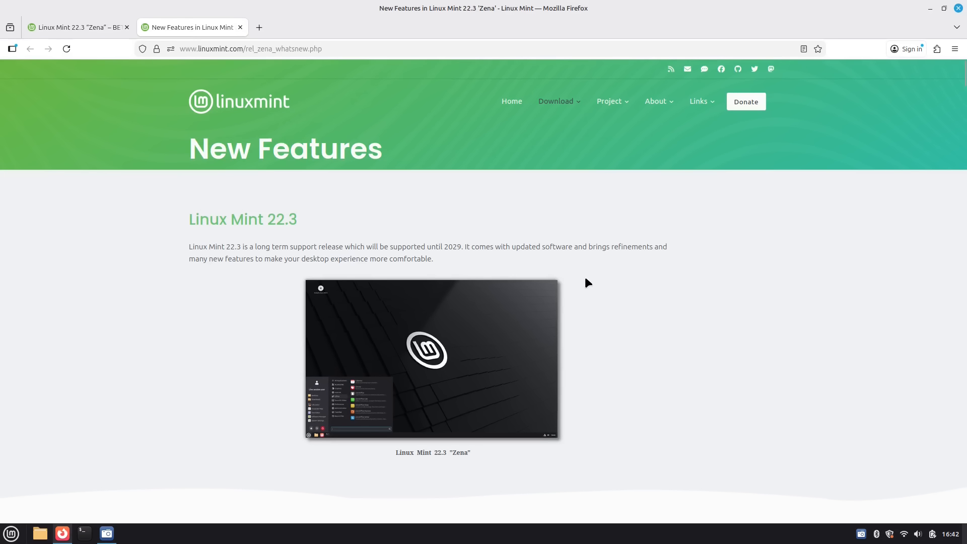
scroll(605, 306, down, 7)
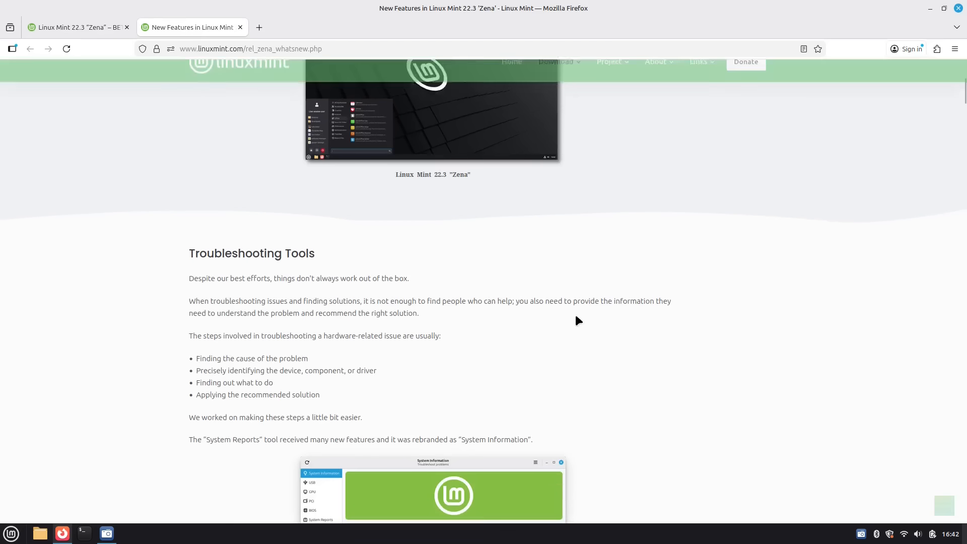
scroll(462, 288, down, 3)
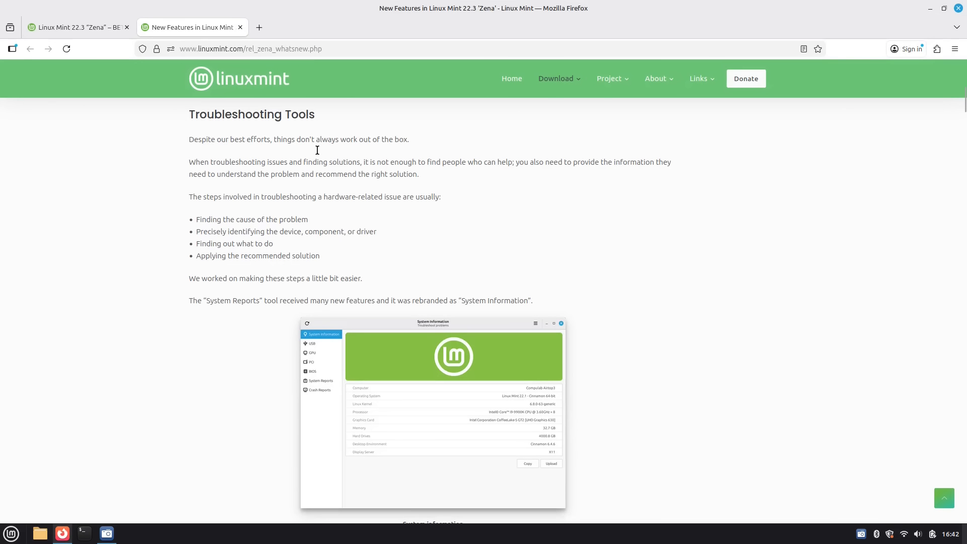
scroll(531, 265, down, 3)
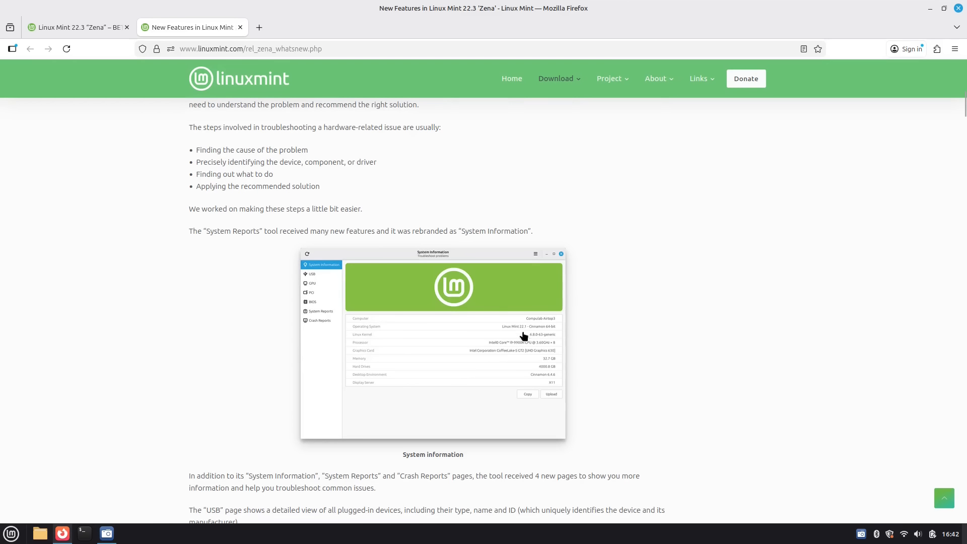
Search the installed applications for "sys" and return to the New Features page.
key(super)
text(sys)
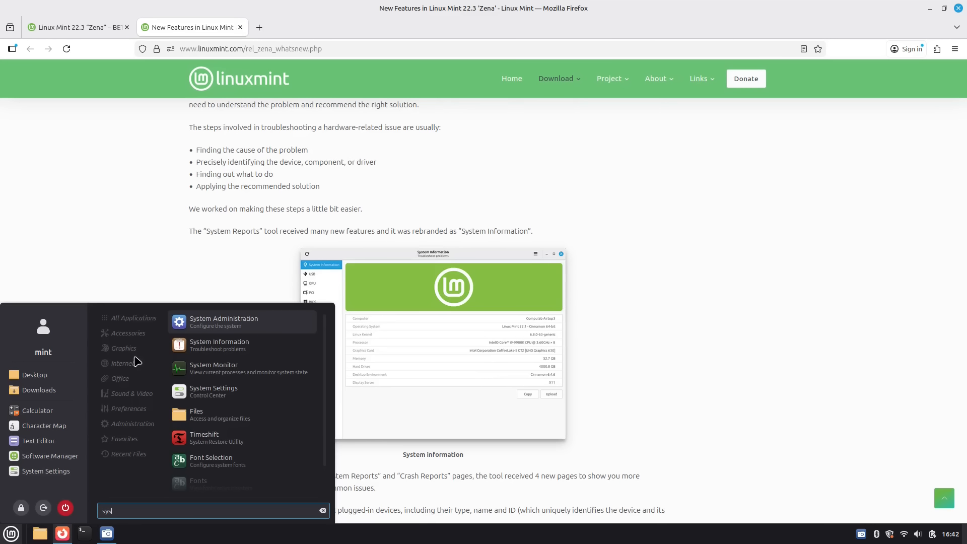
click(718, 329)
Read about the new USB, GPU, PCI and BIOS pages and continue to the XApp Symbolic Icons section.
scroll(719, 332, down, 3)
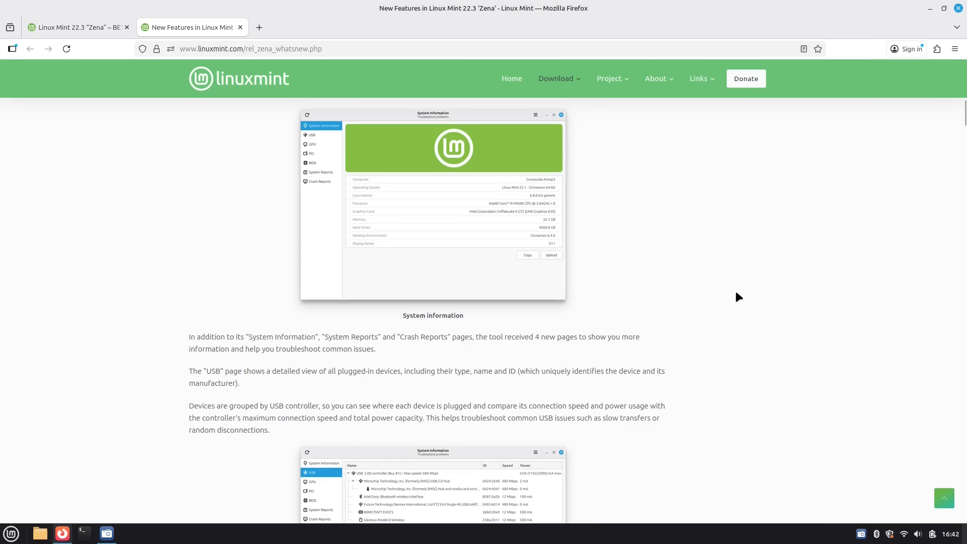
scroll(719, 295, down, 5)
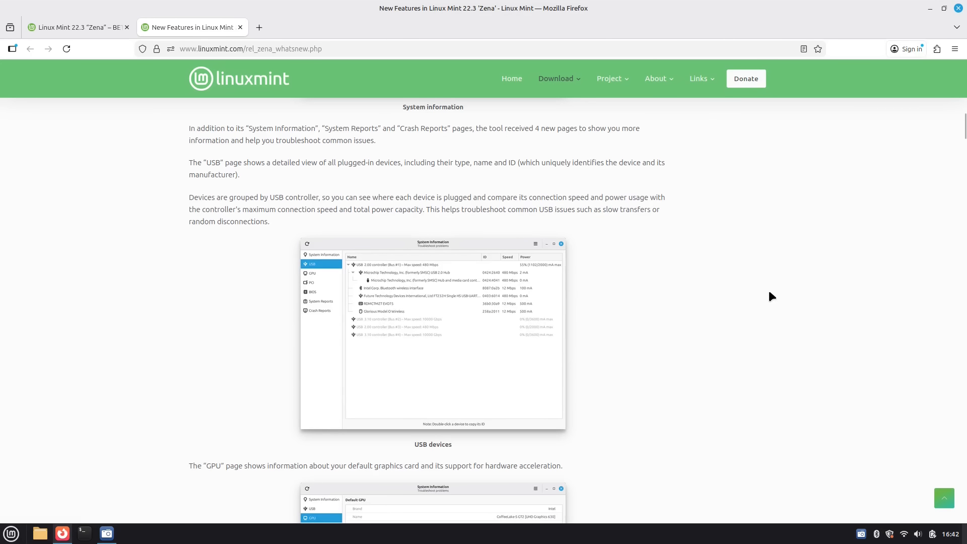
scroll(769, 292, down, 2)
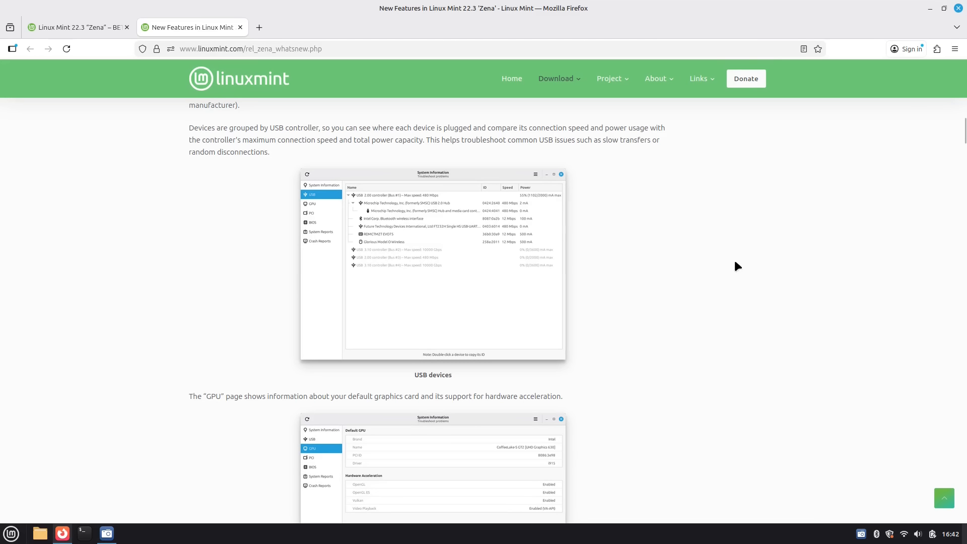
scroll(733, 259, down, 5)
scroll(733, 259, down, 3)
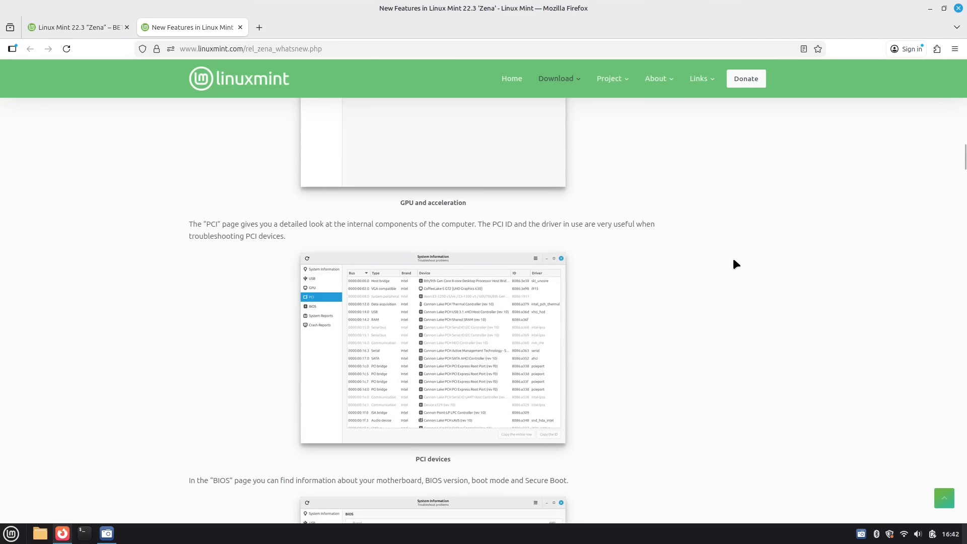
scroll(735, 258, down, 6)
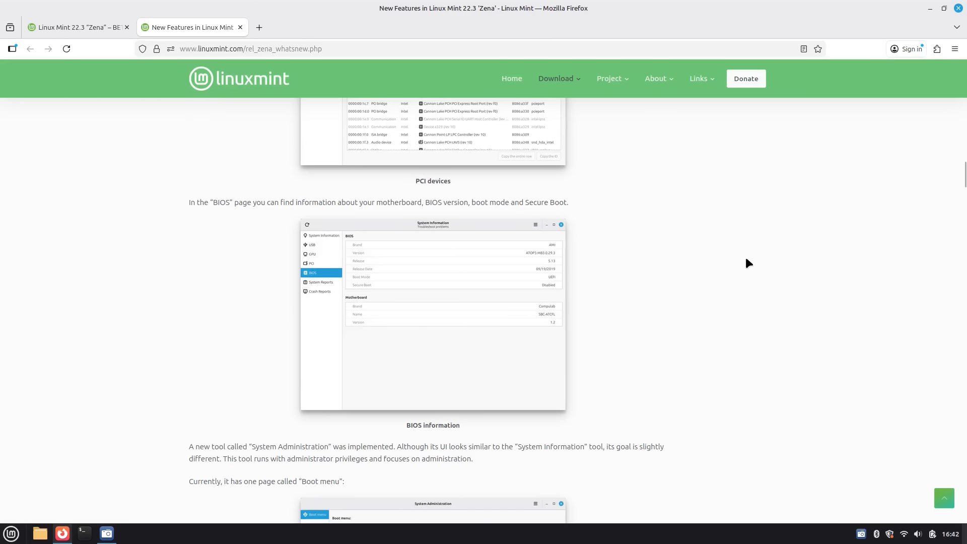
scroll(769, 256, down, 15)
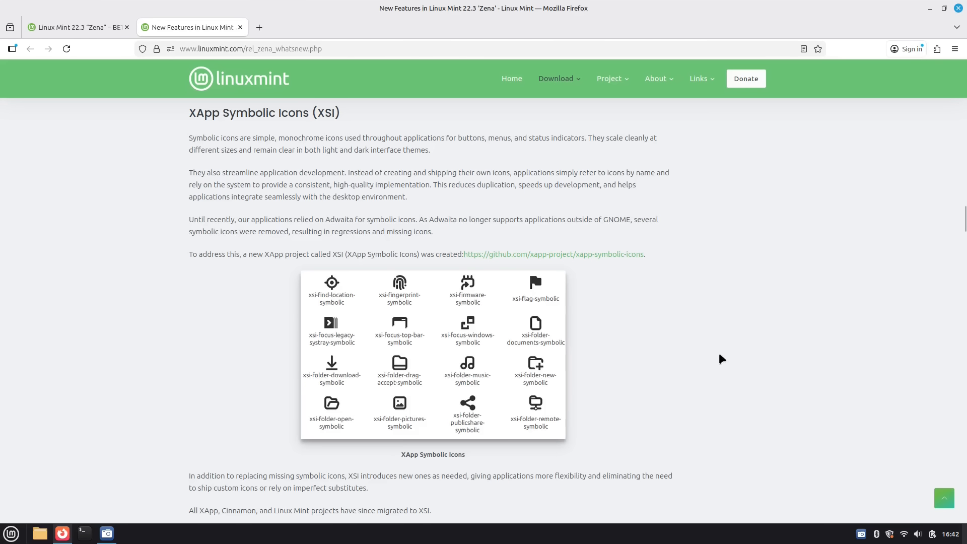
Examine the symbolic category icons in the applications menu and close it.
click(11, 533)
mouse_move(130, 351)
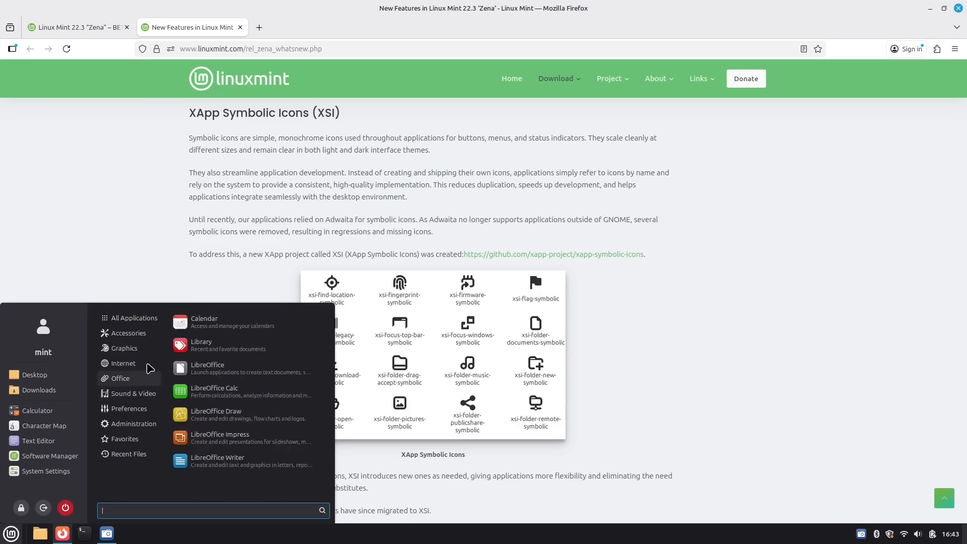
click(147, 269)
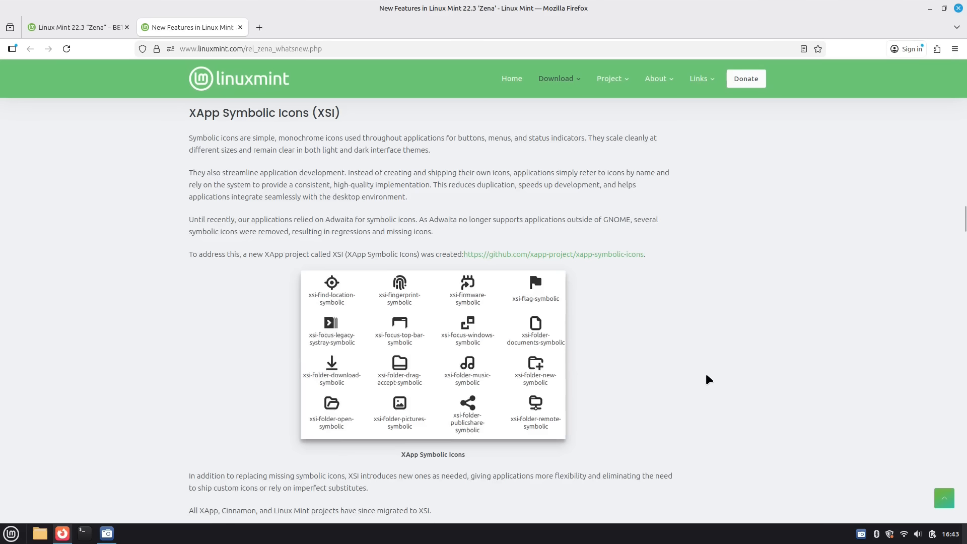
Read the Cinnamon 6.6 section on improved keyboard layouts and input methods, including the keyboard applet.
scroll(707, 379, down, 3)
scroll(695, 316, down, 5)
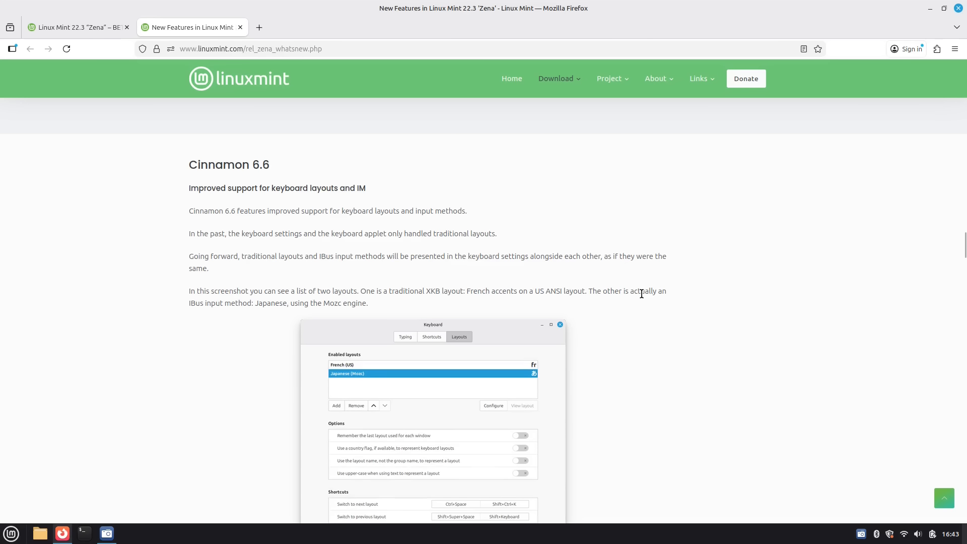
scroll(642, 296, down, 2)
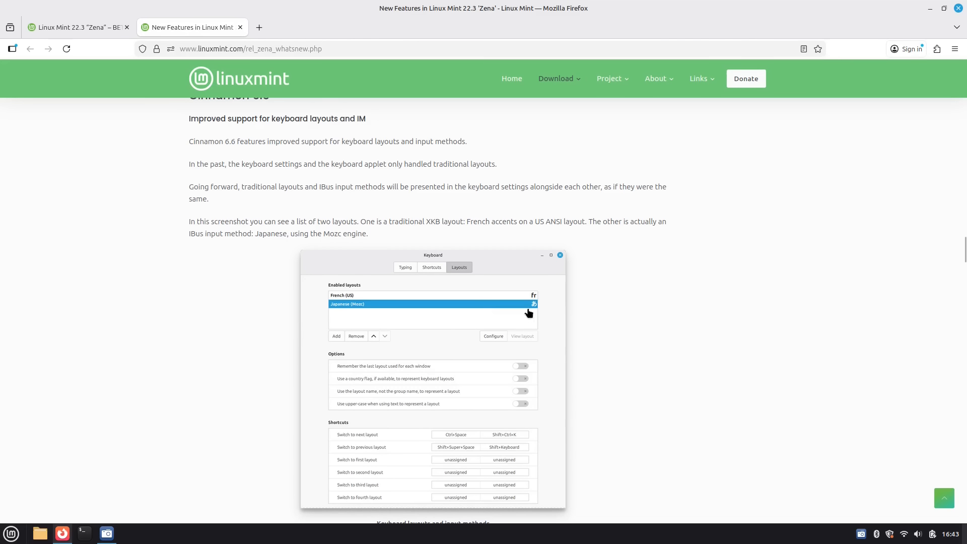
scroll(676, 324, down, 1)
scroll(673, 320, down, 4)
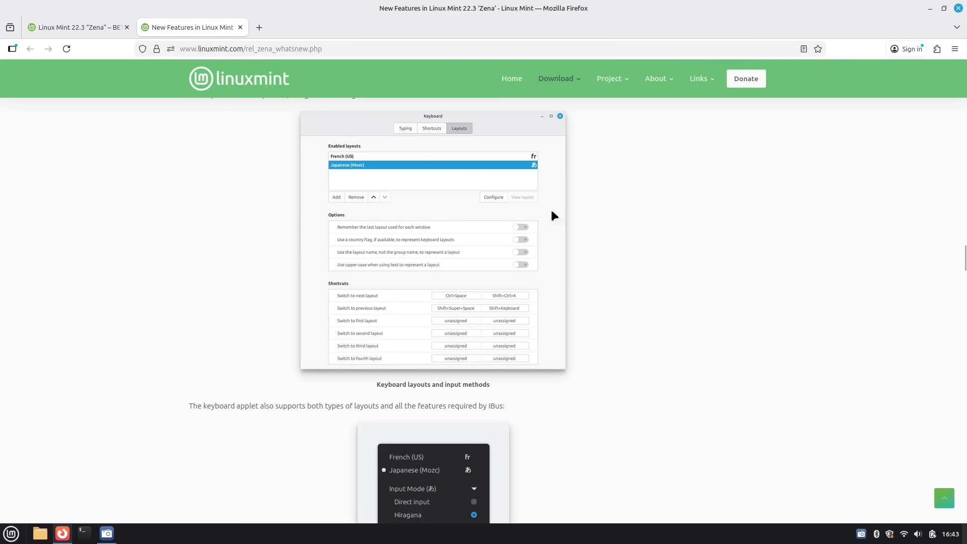
scroll(724, 346, down, 5)
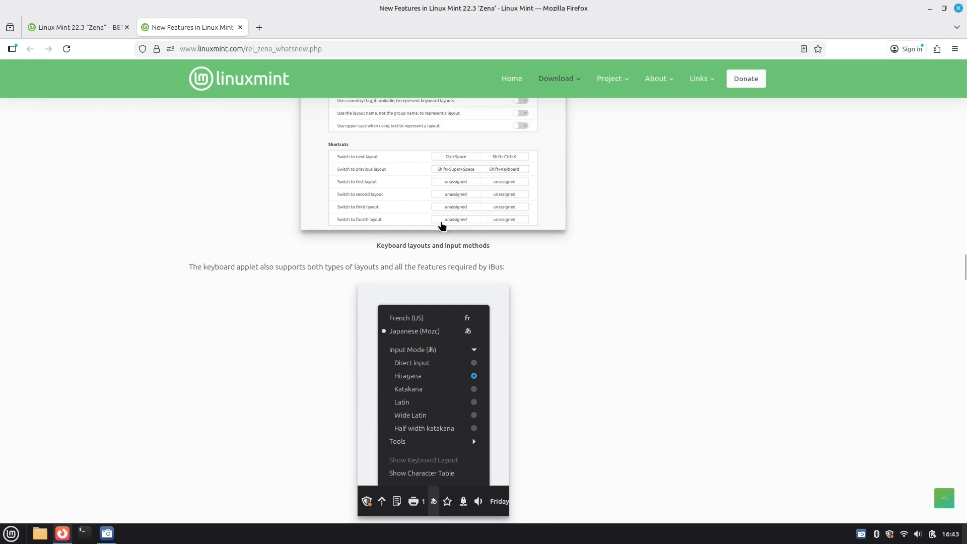
scroll(512, 417, down, 5)
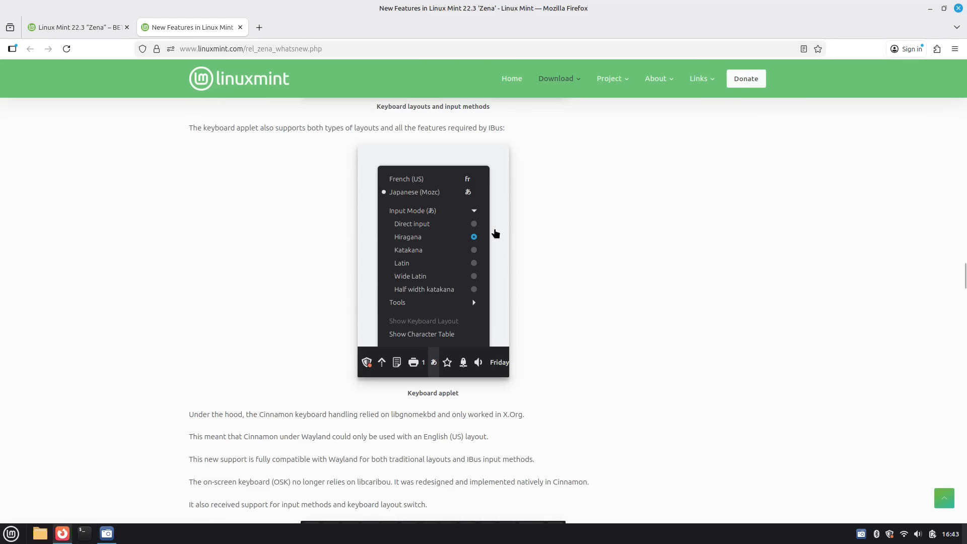
Read about the native on-screen keyboard and the redesigned Cinnamon menu, including its preferences and the alternative and minimal layouts.
scroll(633, 462, down, 10)
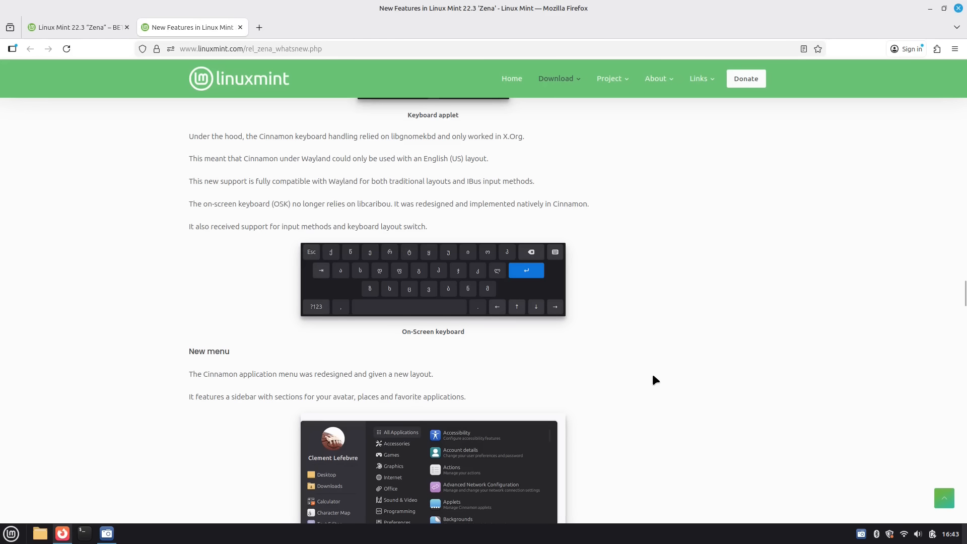
scroll(653, 376, down, 5)
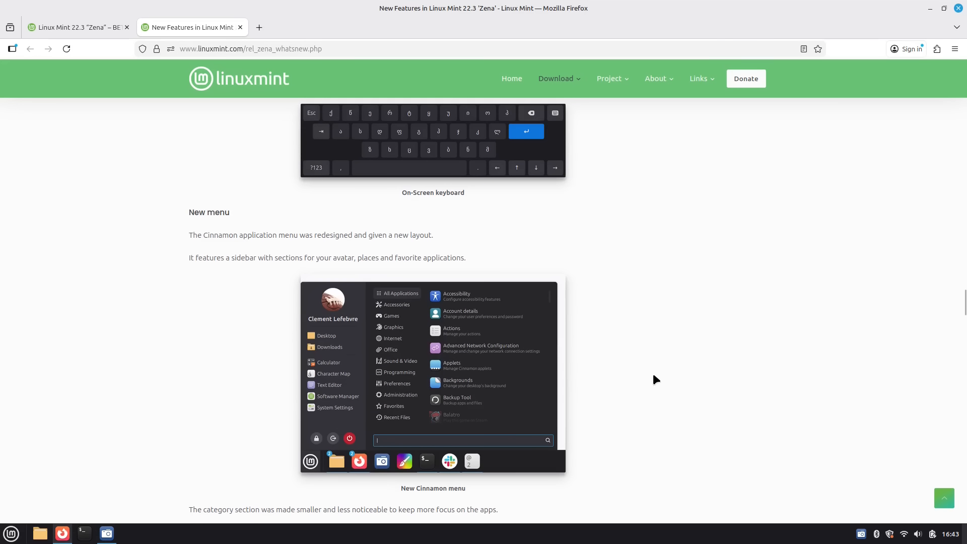
scroll(653, 378, down, 5)
scroll(453, 237, up, 3)
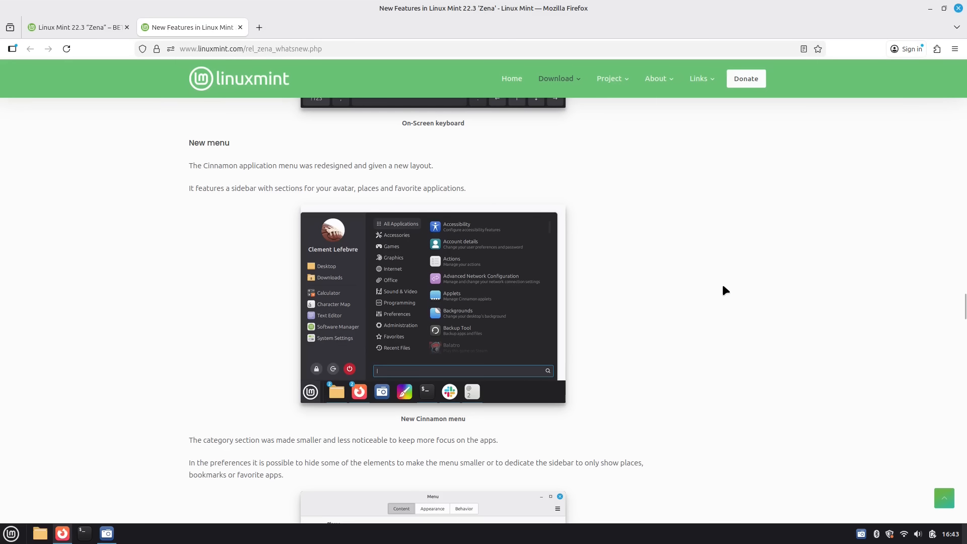
scroll(736, 272, down, 5)
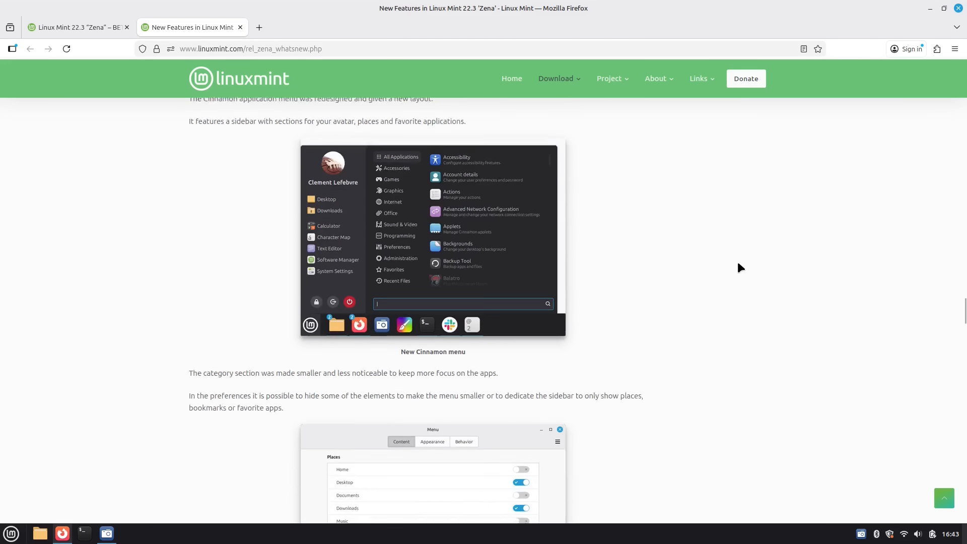
scroll(736, 267, down, 12)
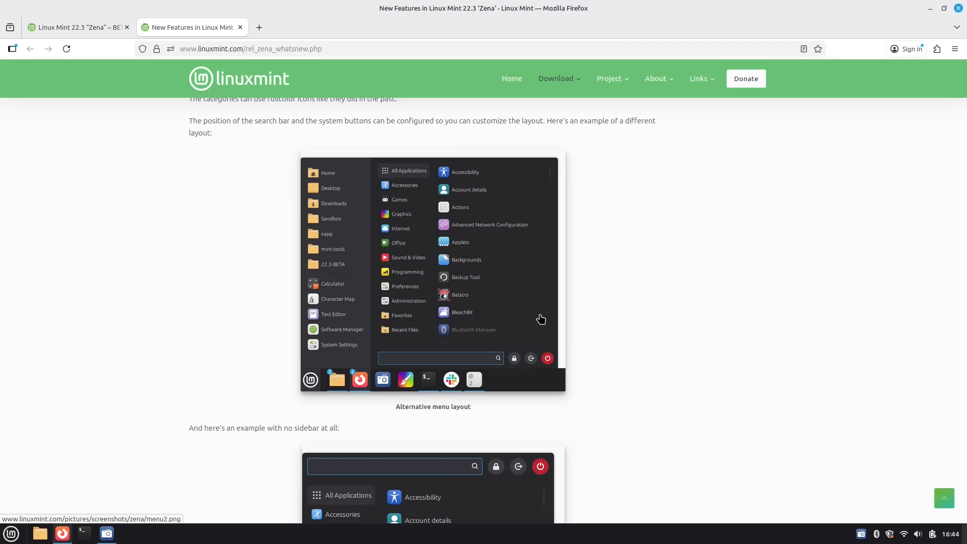
scroll(699, 316, down, 4)
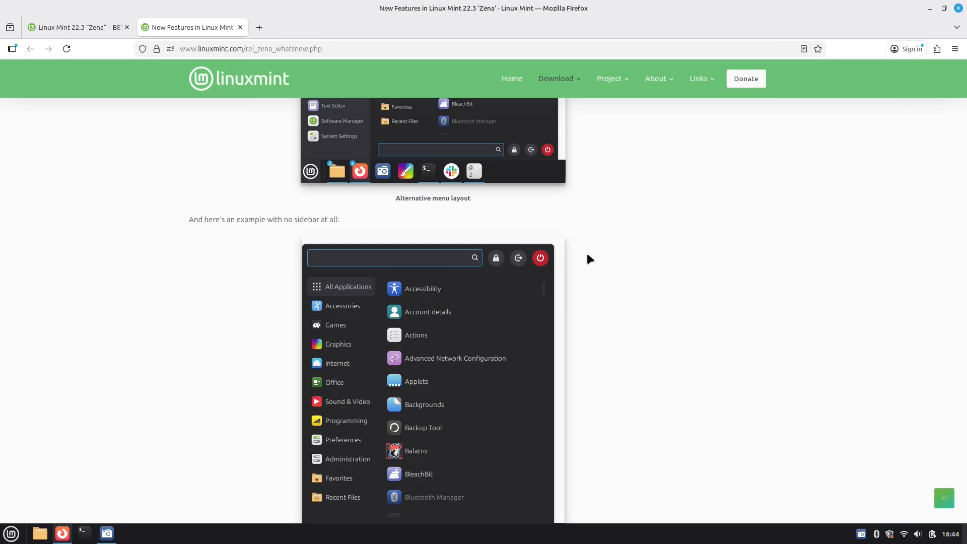
scroll(587, 256, down, 3)
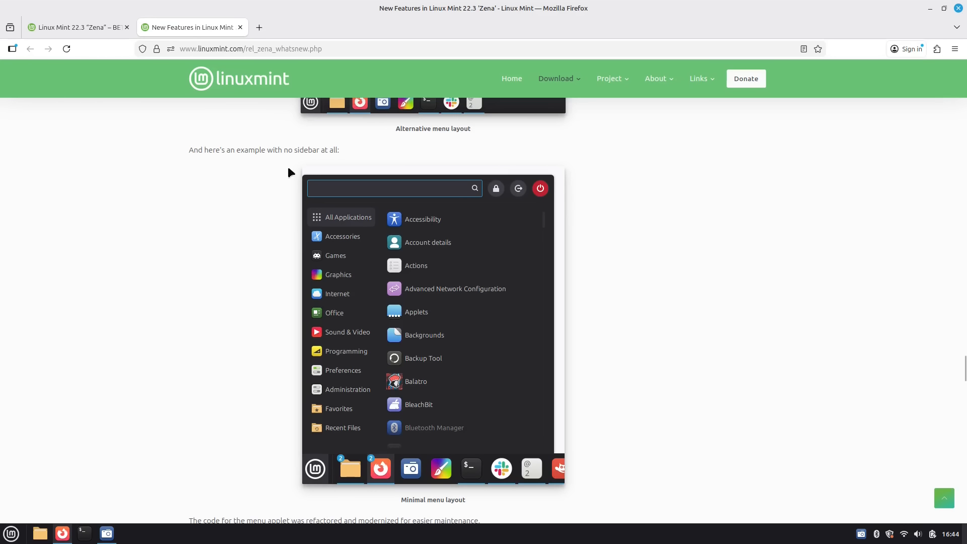
Continue to the Nemo section and examine the template manager and the pausable file operations.
scroll(778, 439, down, 10)
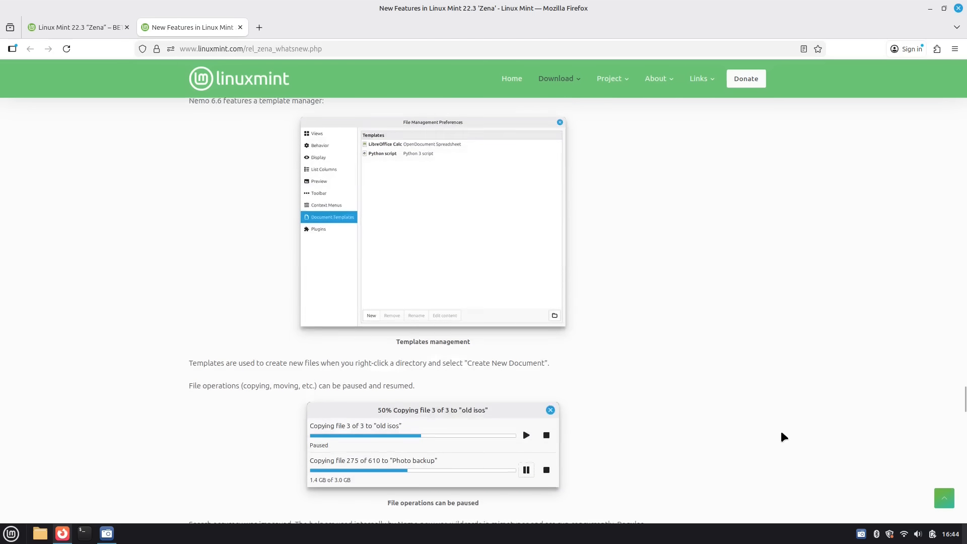
scroll(505, 326, up, 6)
scroll(205, 220, down, 3)
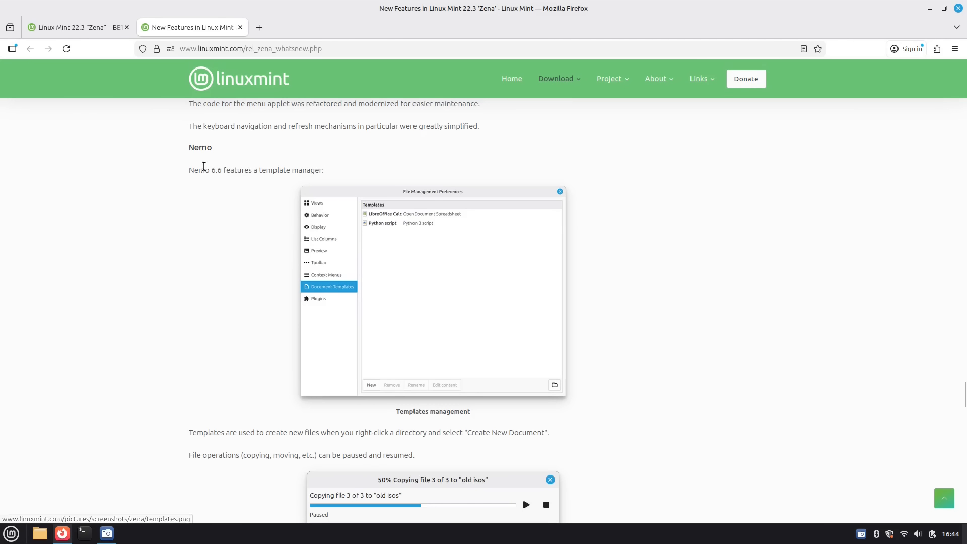
Open the file manager's preferences and look through the pages as far as Document Templates.
click(40, 533)
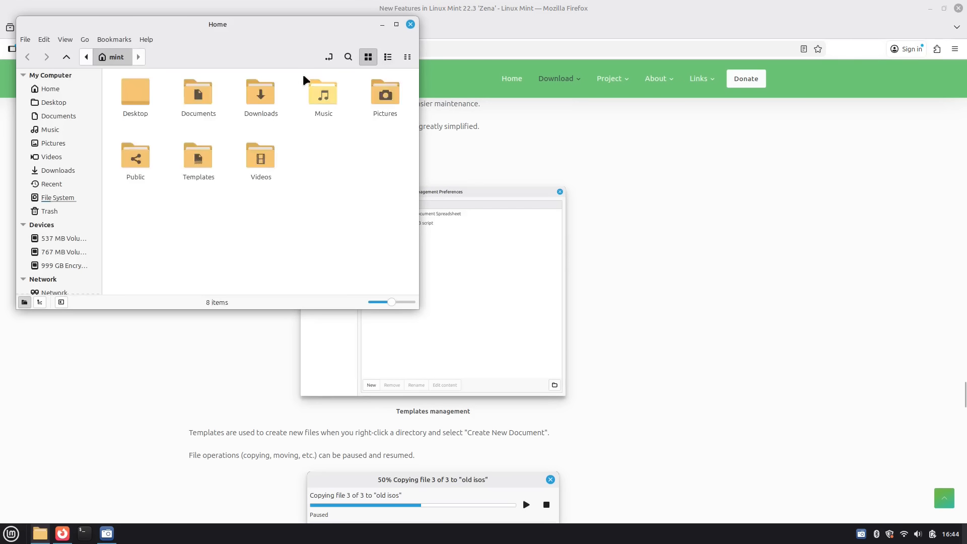
click(43, 40)
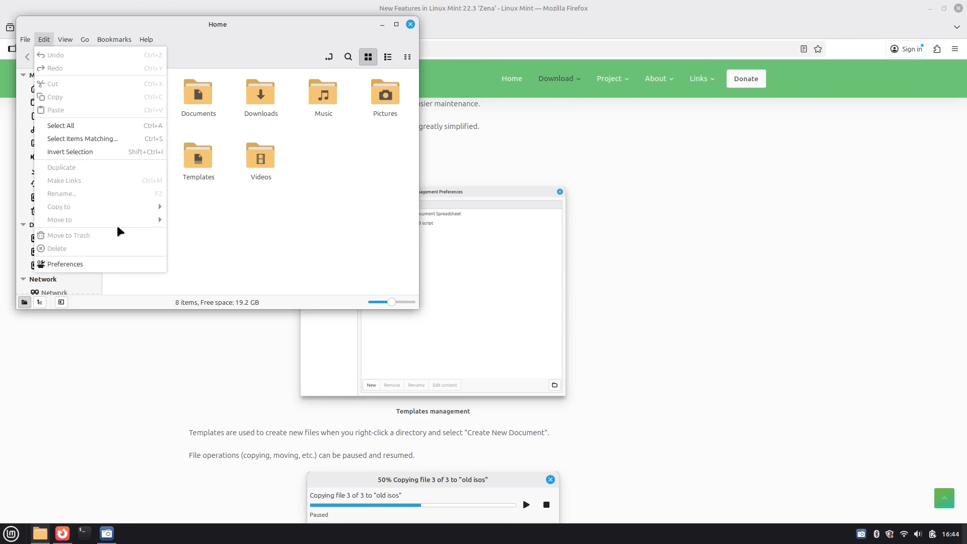
click(81, 263)
click(332, 155)
click(325, 173)
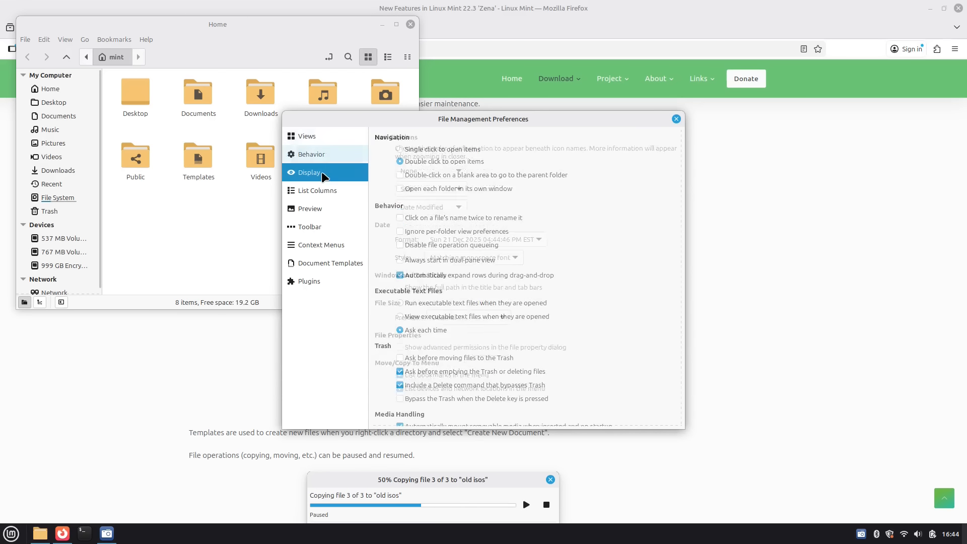
click(323, 190)
click(316, 206)
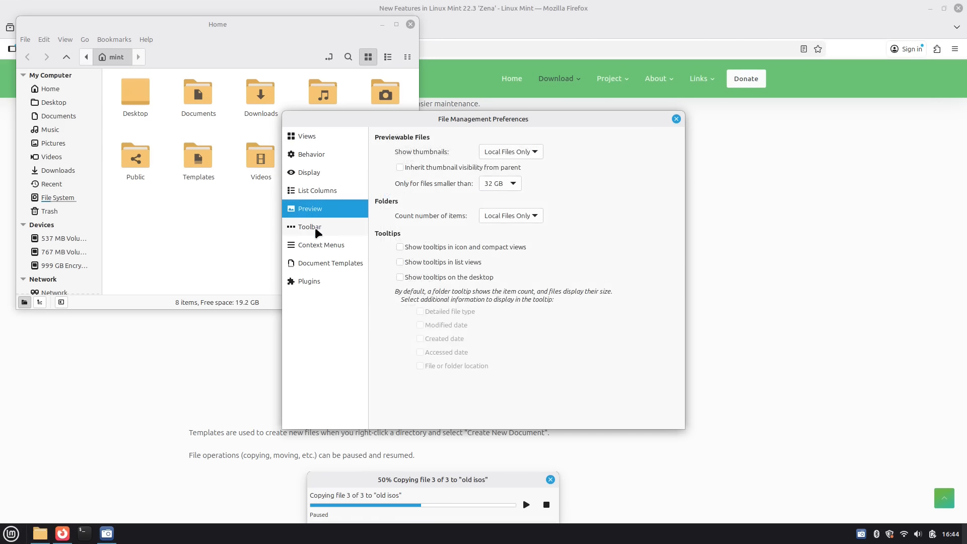
click(315, 228)
click(322, 263)
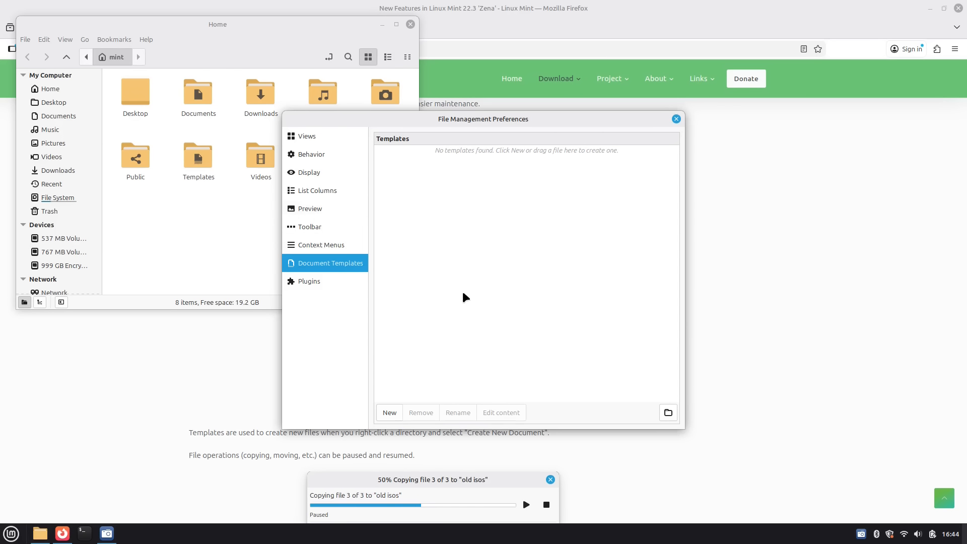
Show the desktop, check which templates Create New Document offers there, and dismiss the options.
key(super+d)
right_click(392, 290)
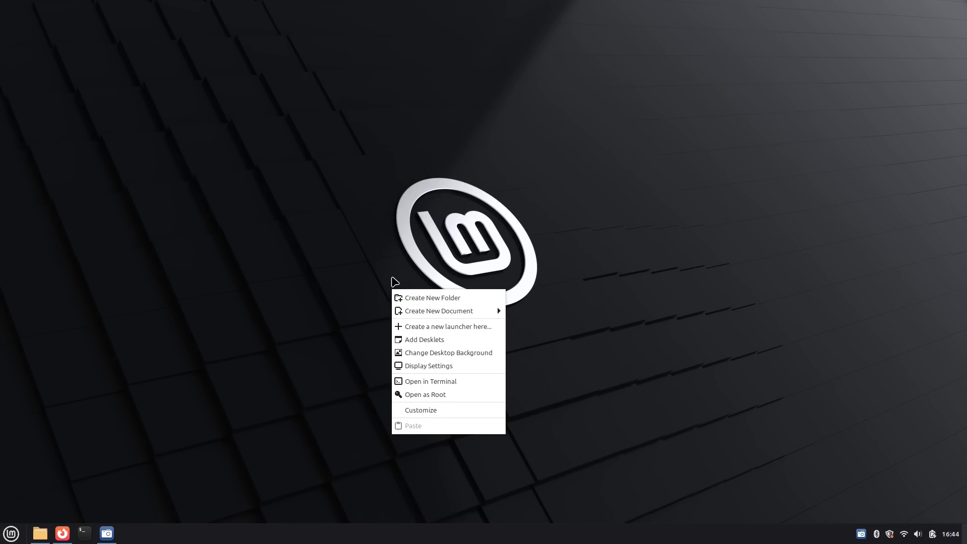
mouse_move(470, 309)
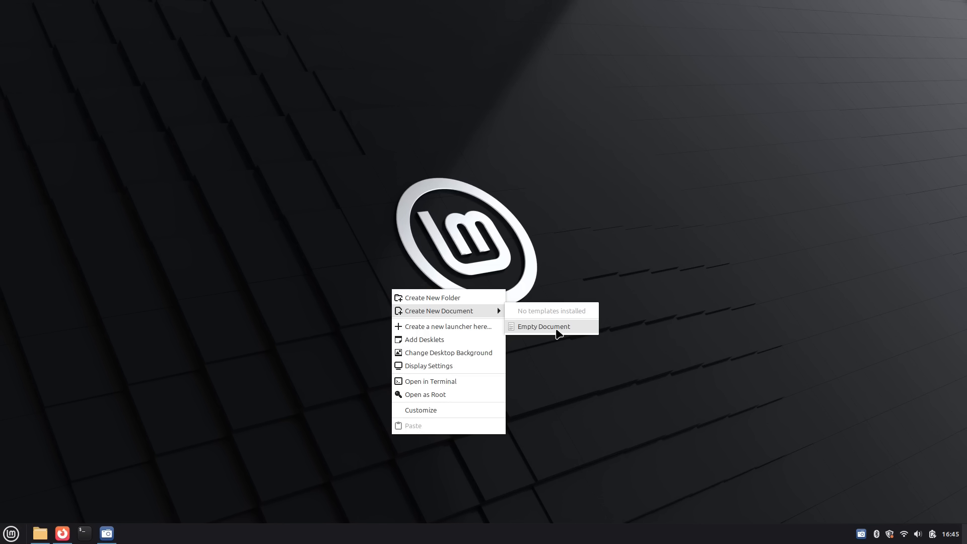
click(627, 199)
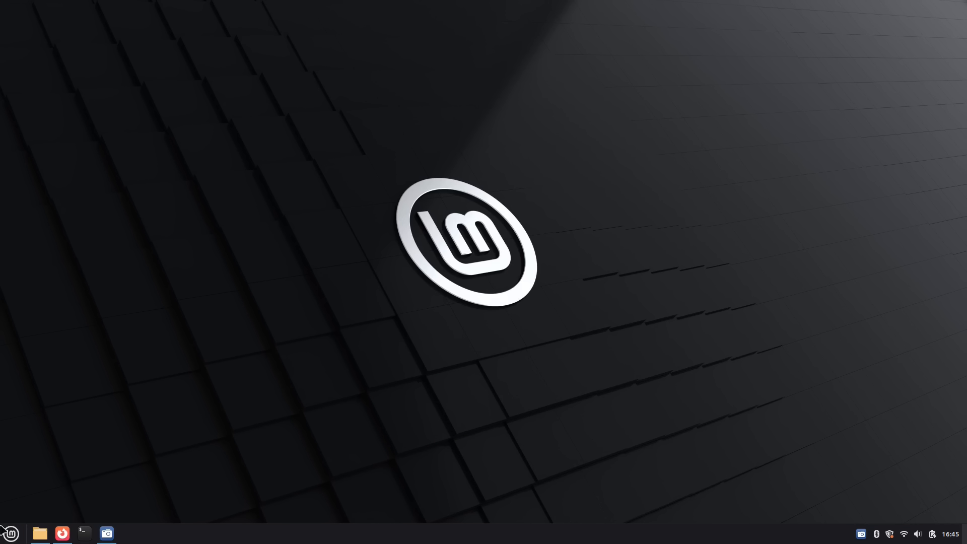
Bring back the file management preferences and compare the template list with the desktop's Create New Document choices.
click(39, 536)
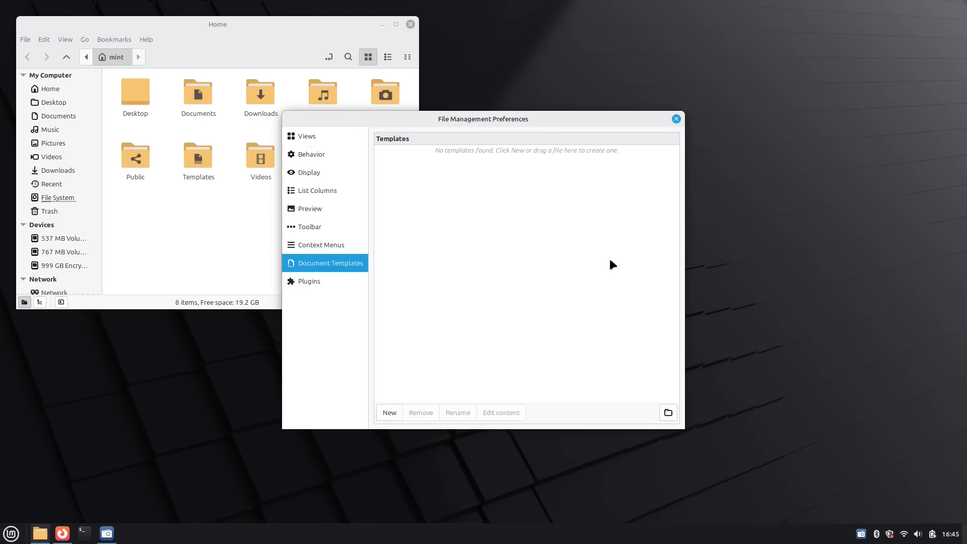
right_click(745, 292)
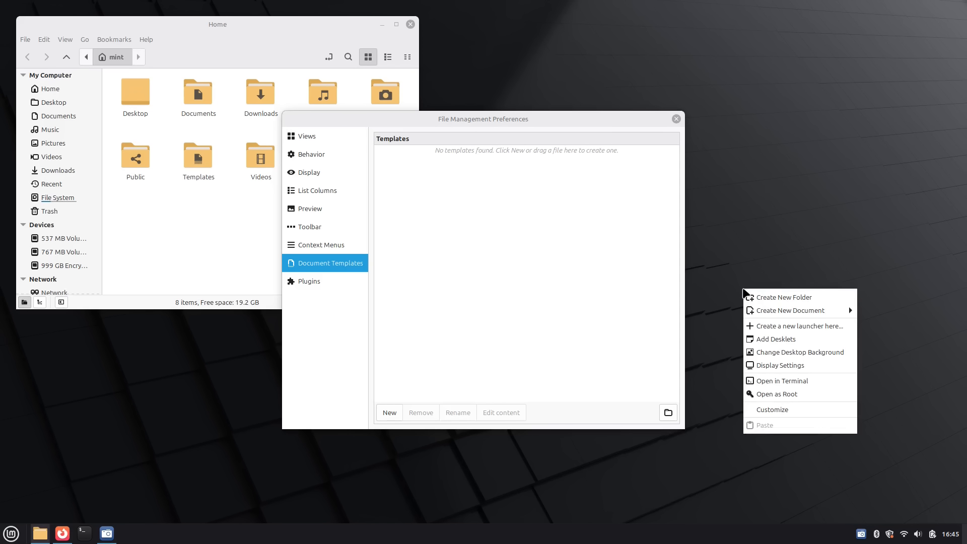
mouse_move(831, 309)
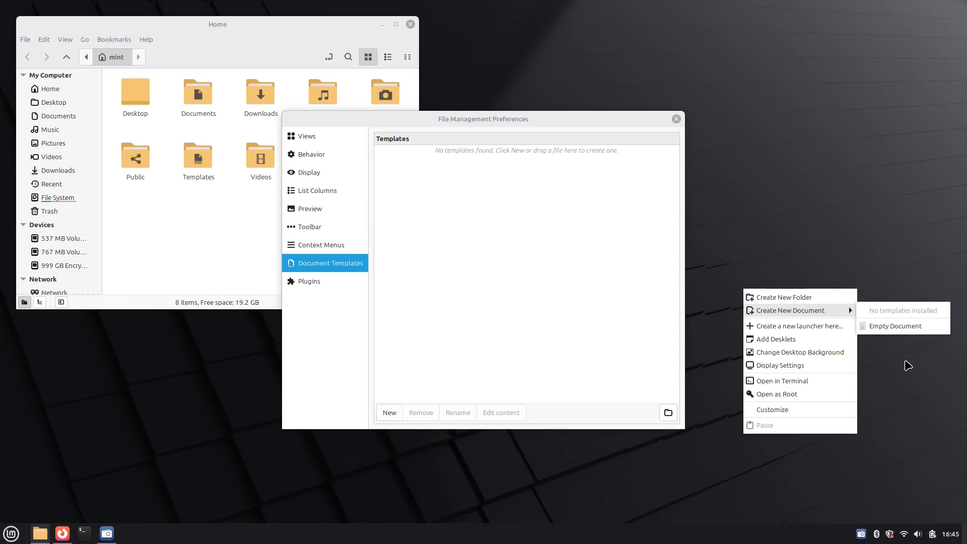
click(339, 245)
click(247, 235)
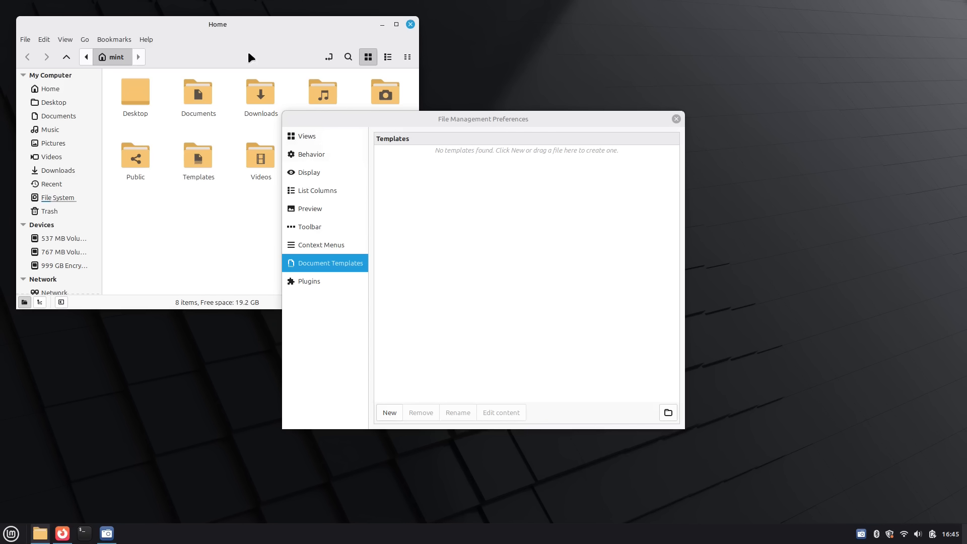
Separate the file manager and preferences windows, and open the Templates folder in the home directory.
drag(236, 16, 246, 31)
drag(521, 116, 713, 148)
double_click(196, 173)
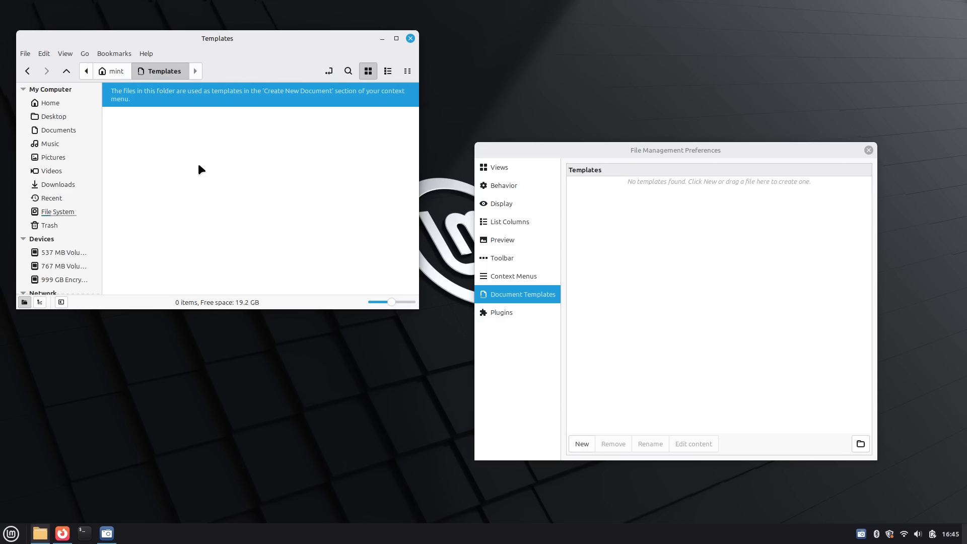
Create an empty document named "website file.php" in the Templates folder.
right_click(199, 167)
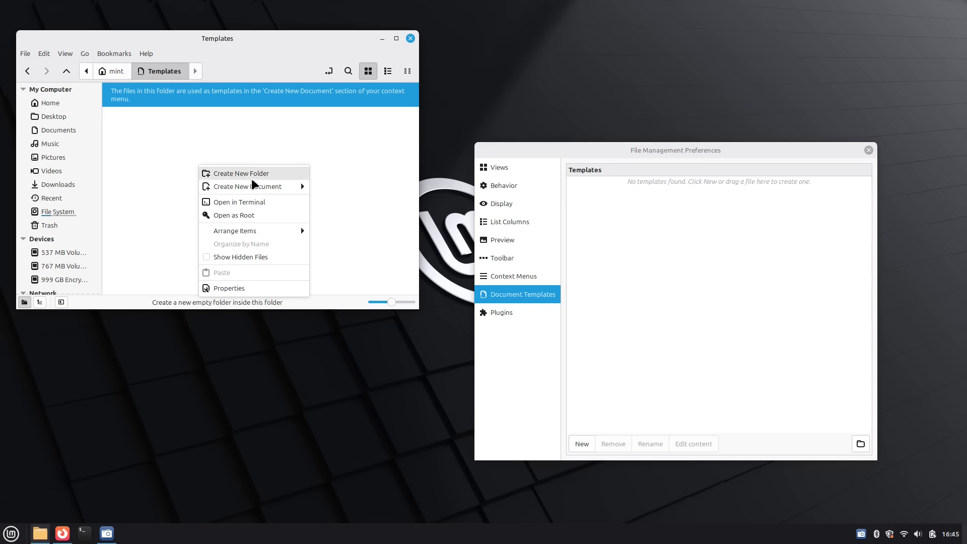
mouse_move(255, 186)
click(375, 201)
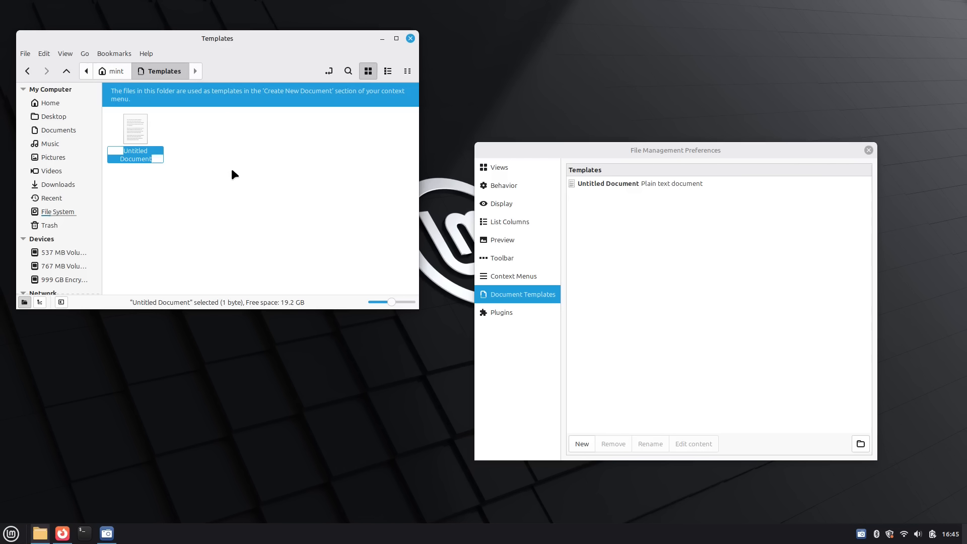
text(website file.php)
key(Return)
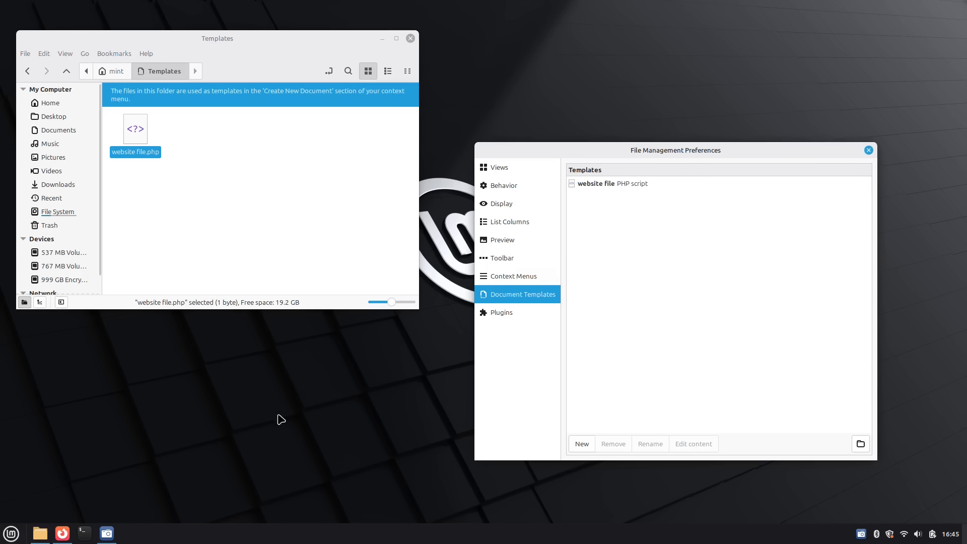
Create a new document on the desktop from the "website file" template.
right_click(277, 427)
mouse_move(359, 305)
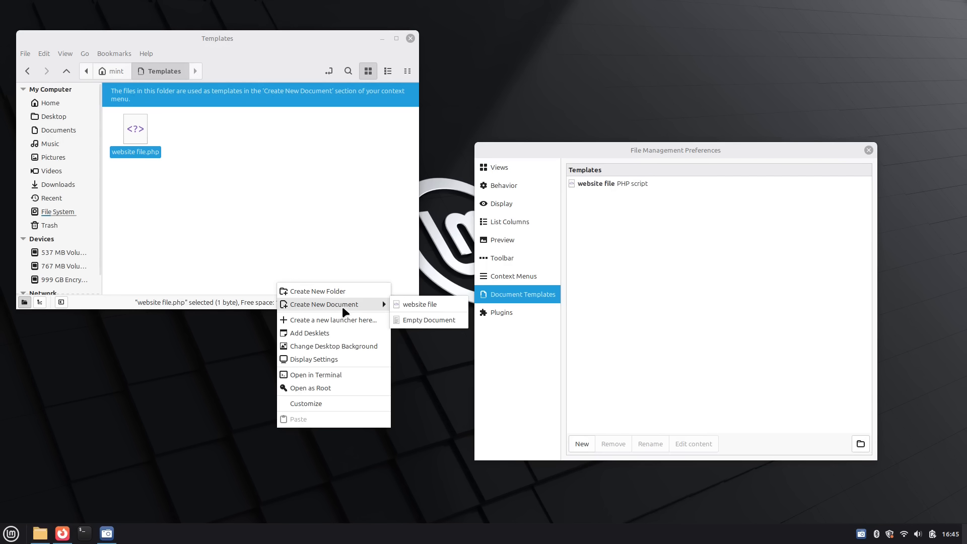
click(418, 304)
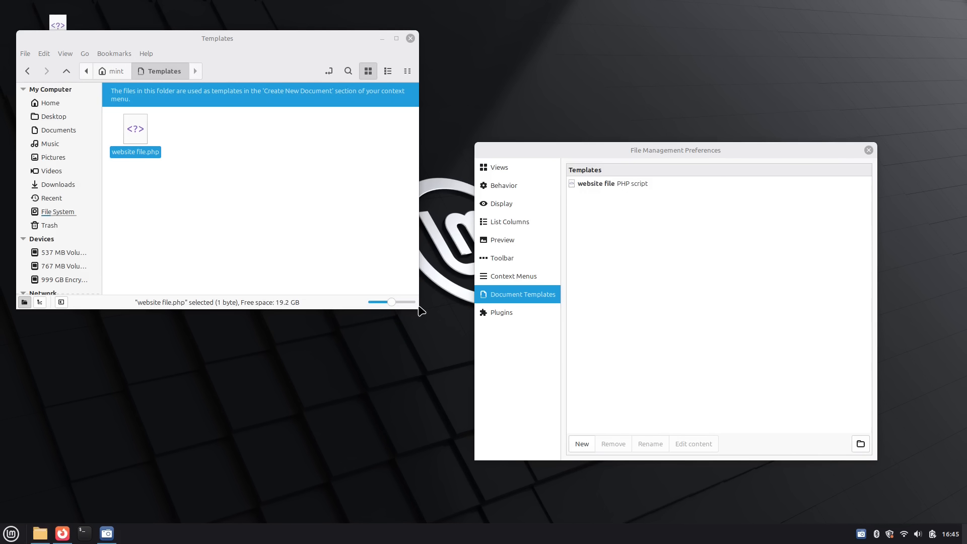
Uncover the PHP file on the desktop, delete it, and move the Templates window clear of the preferences.
drag(179, 44, 345, 47)
click(60, 42)
key(Delete)
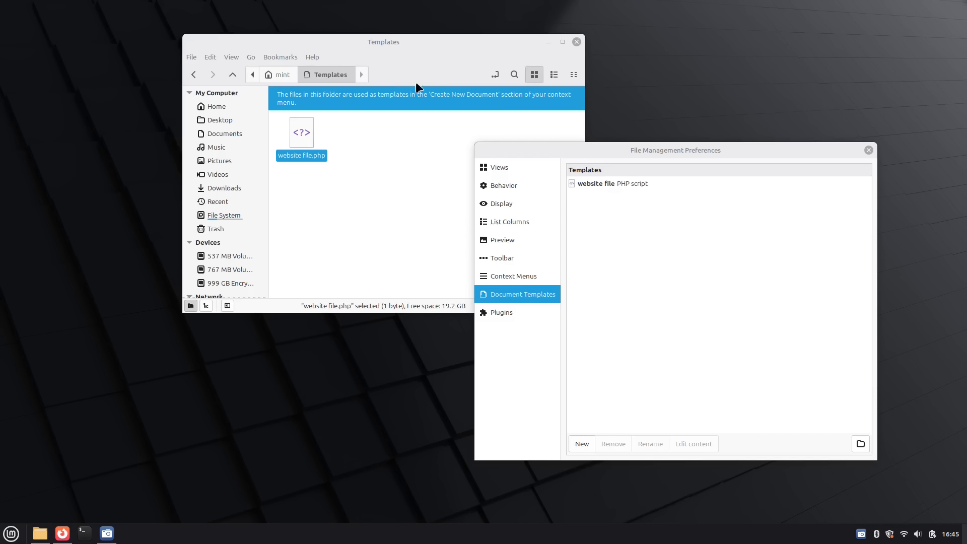
drag(394, 43, 245, 59)
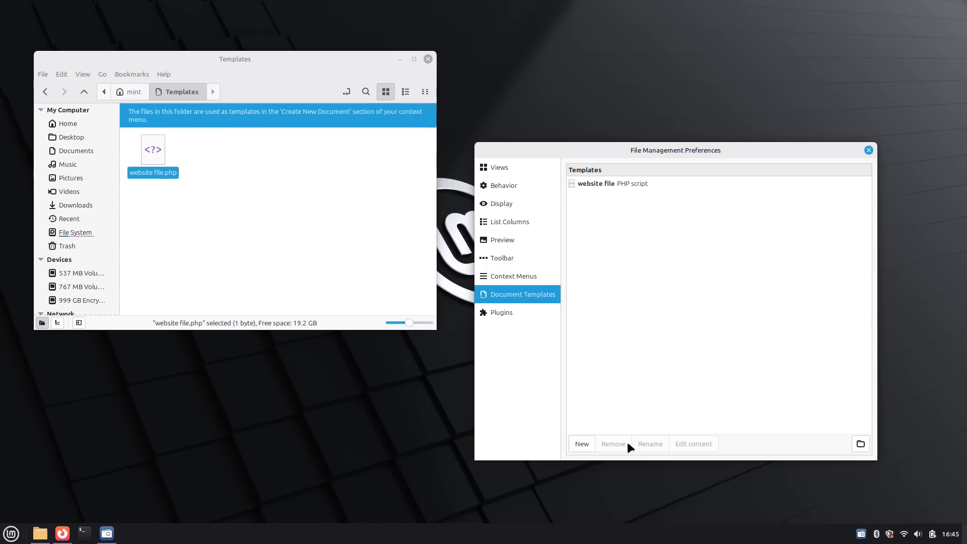
Examine adding a template from an existing file, browse the Templates folder in the chooser, and close it along with the preferences.
click(581, 444)
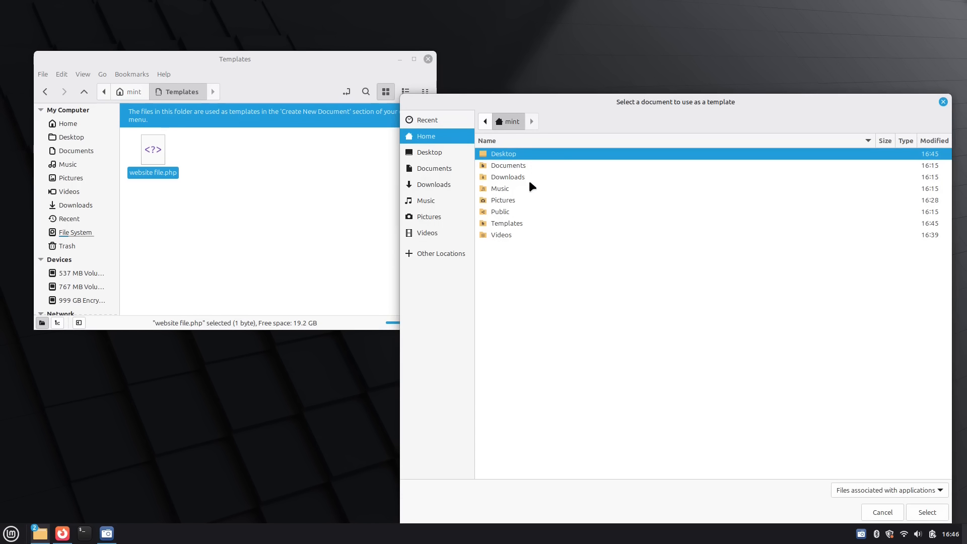
double_click(518, 223)
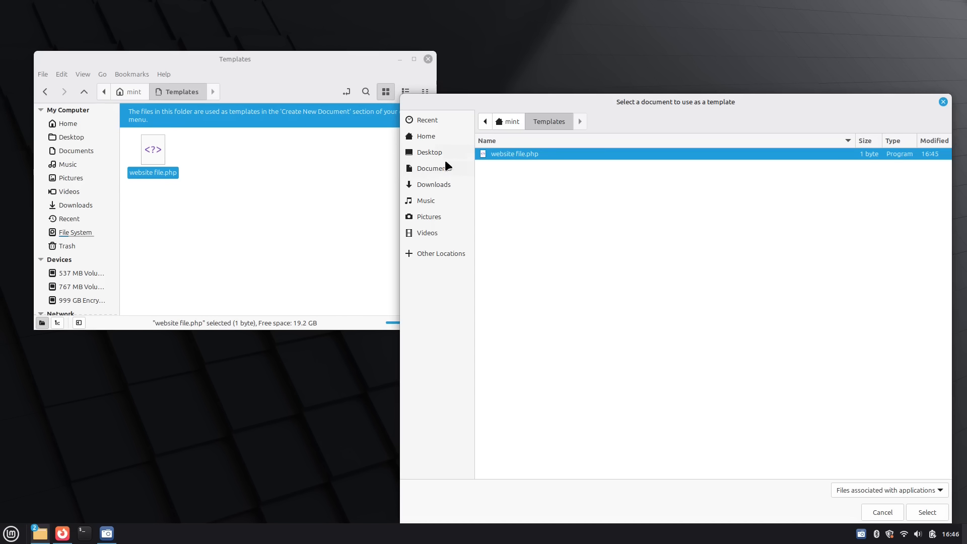
click(942, 102)
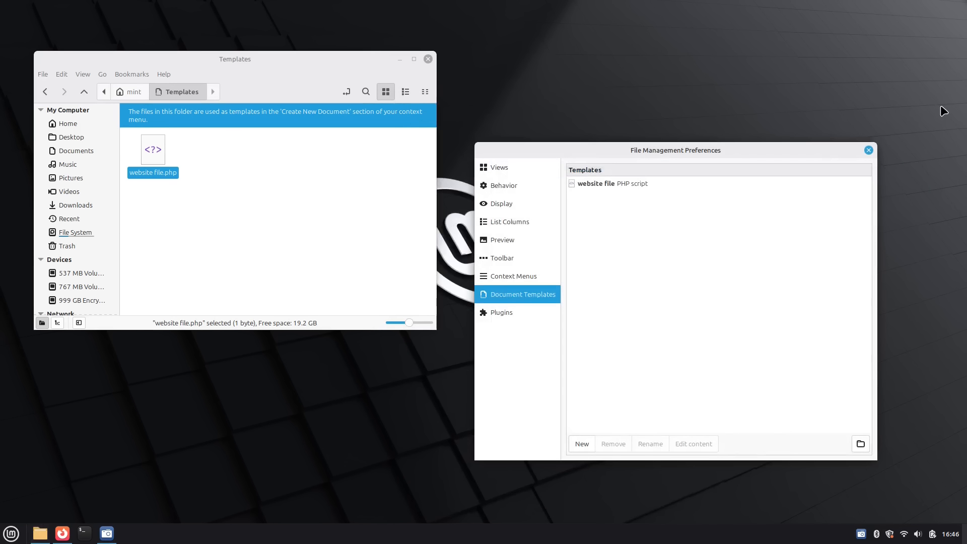
click(867, 150)
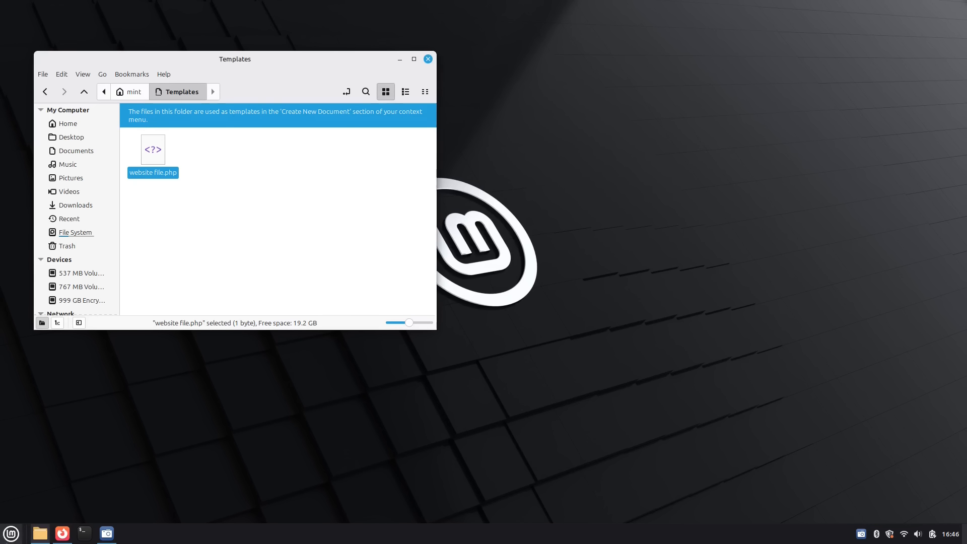
Launch LibreOffice Writer from the applications, turn off startup tips, and dismiss the Tip of the Day.
click(10, 533)
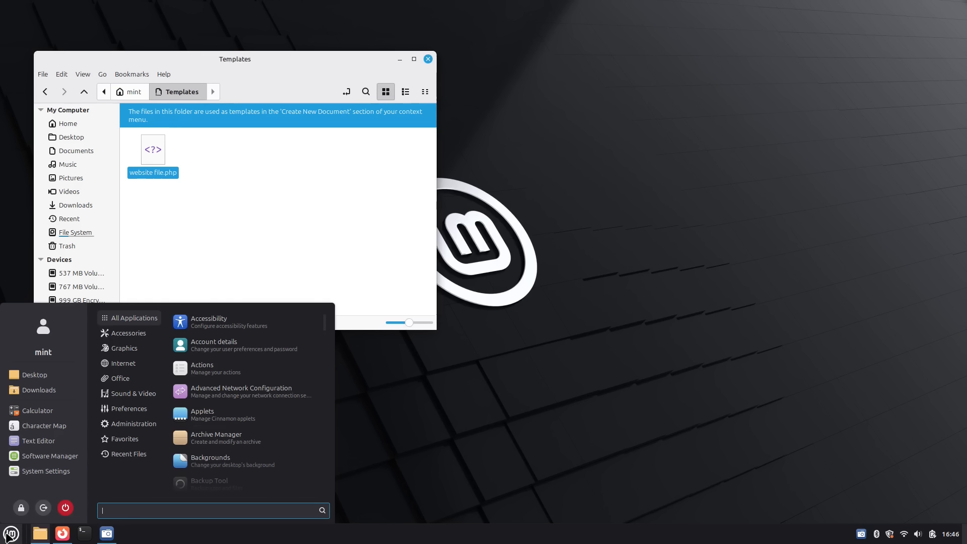
text(off)
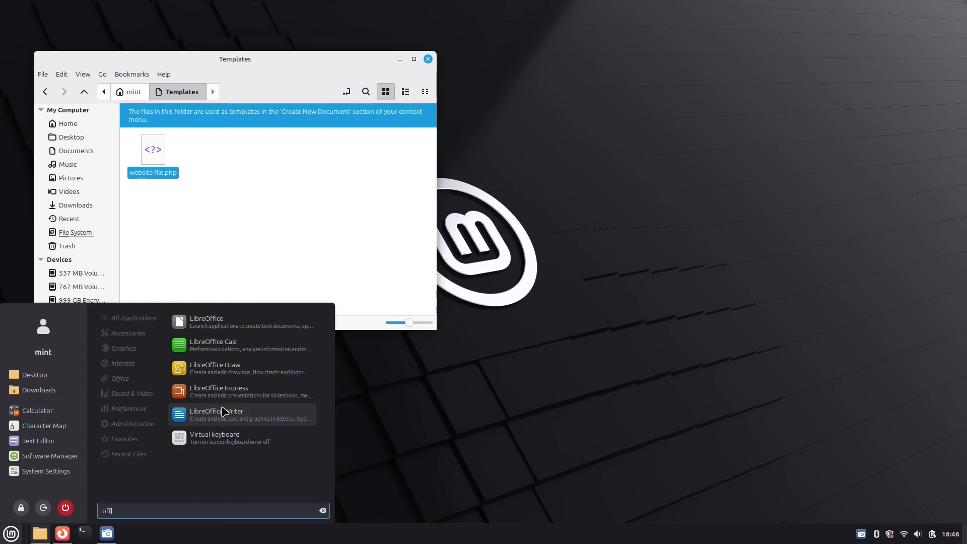
click(241, 413)
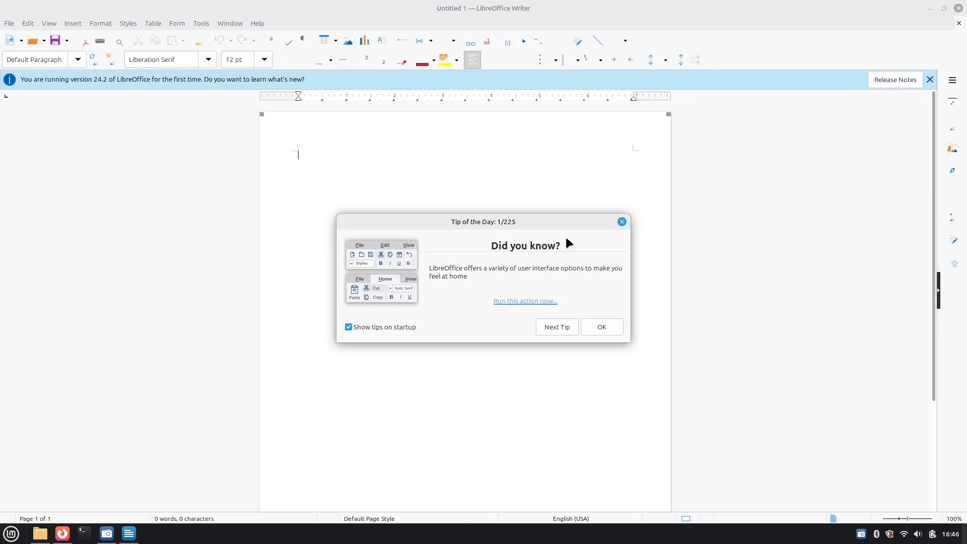
click(382, 328)
click(602, 325)
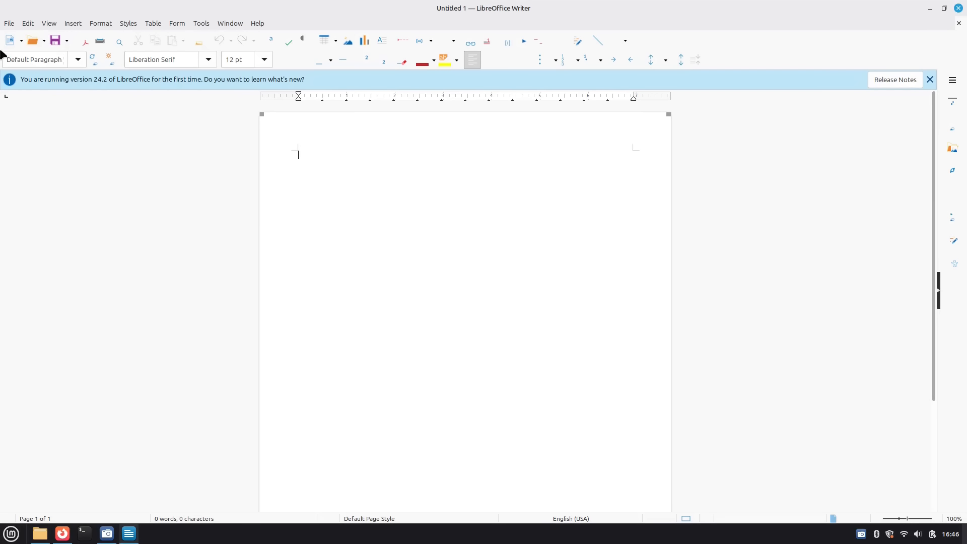
Apply the Body Text paragraph style to the blank document and start saving it.
click(78, 60)
click(45, 112)
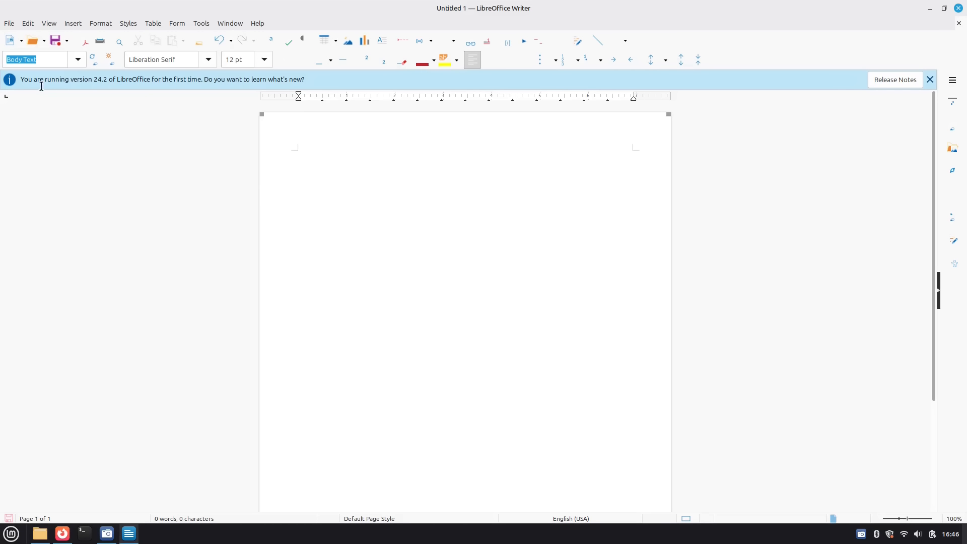
click(9, 23)
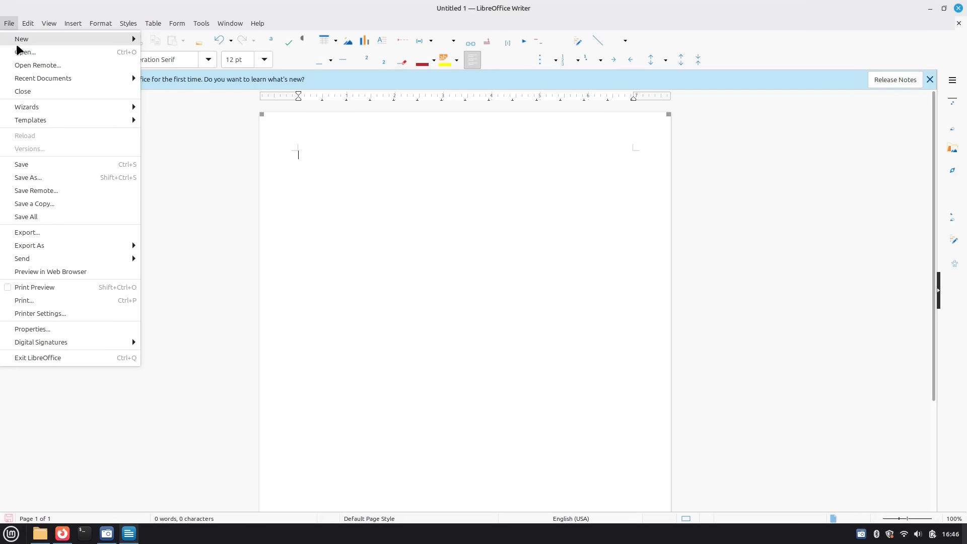
click(57, 166)
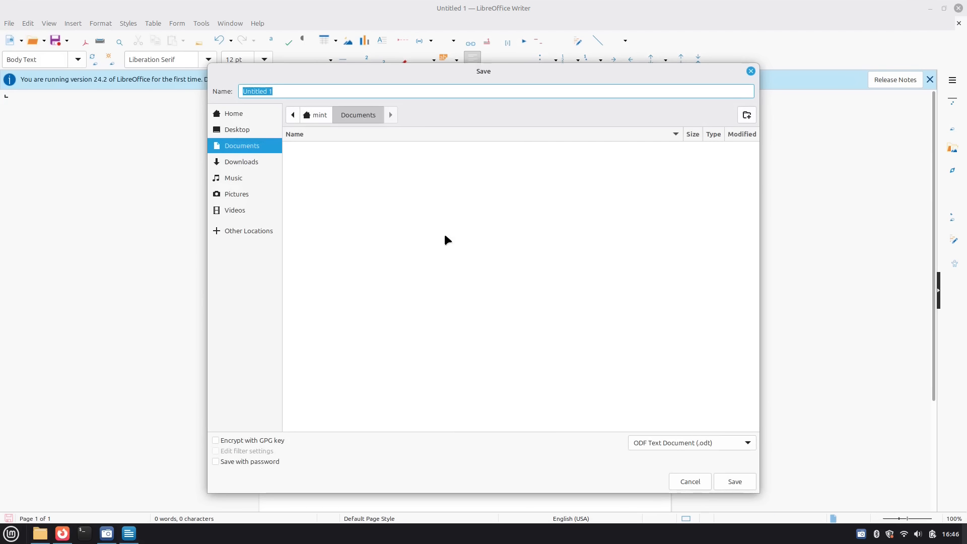
click(315, 115)
double_click(318, 203)
click(291, 91)
key(ctrl+a)
text(W)
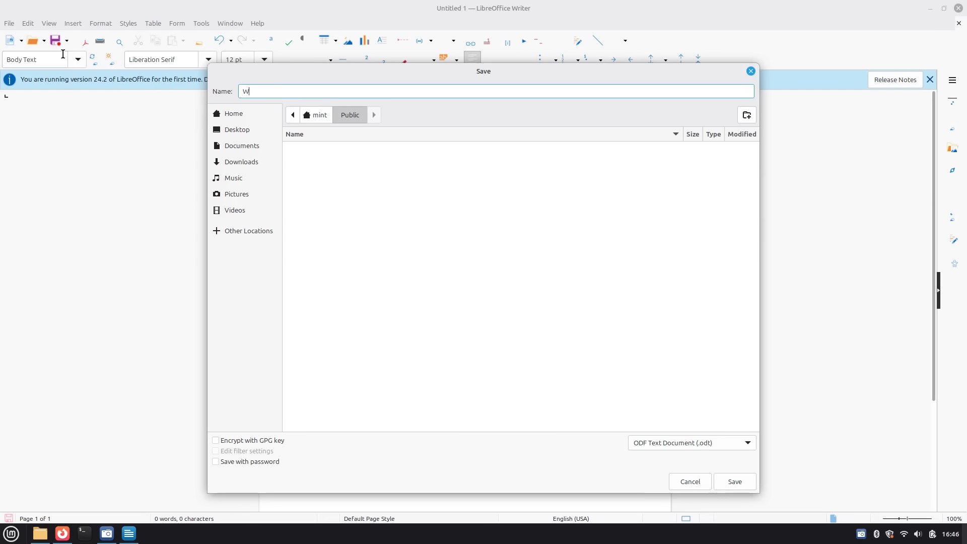
text(riter Document)
click(242, 145)
Save the blank document as "Writer Document" in ODT format in the home directory's Templates folder.
click(234, 117)
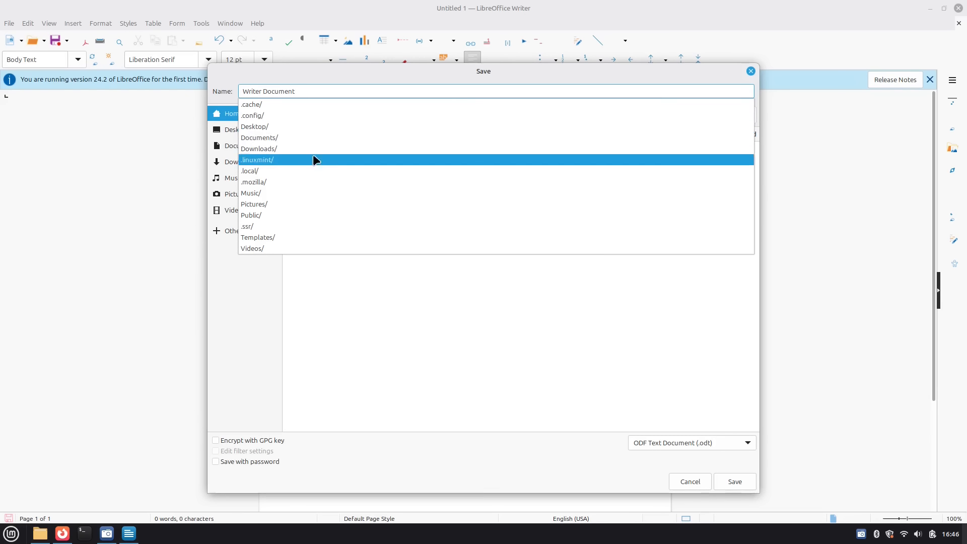
click(282, 227)
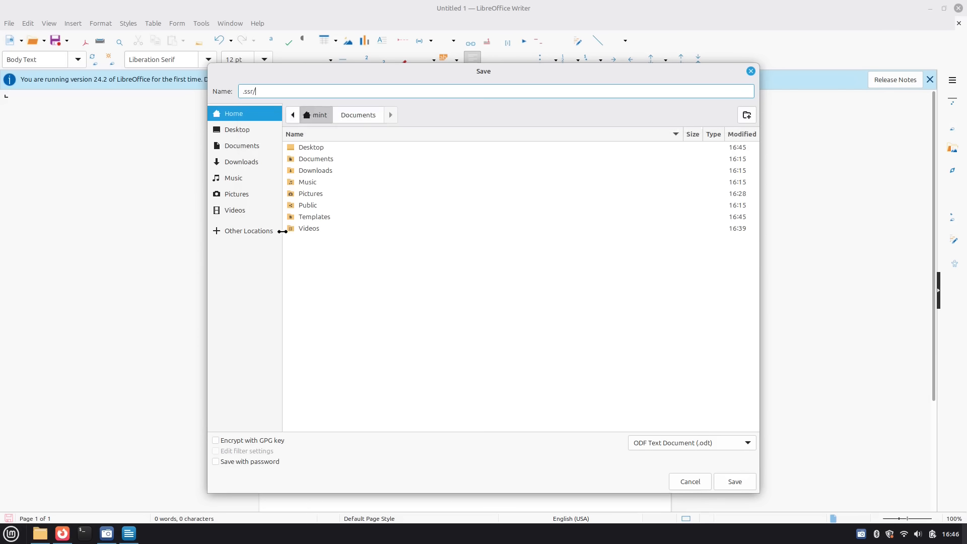
double_click(317, 217)
triple_click(264, 91)
key(BackSpace)
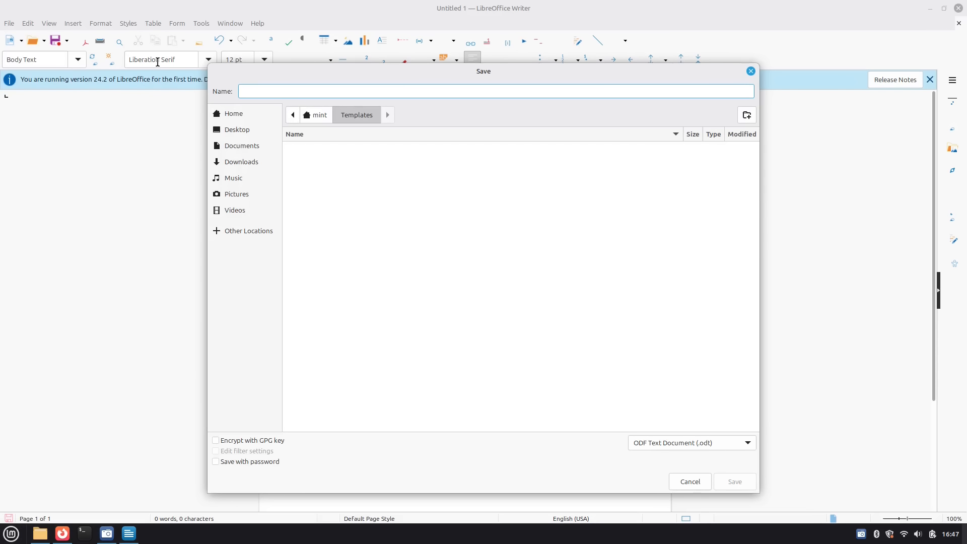
text(Writer Docuemtn)
key(BackSpace)
key(BackSpace)
key(BackSpace)
text(me)
click(725, 480)
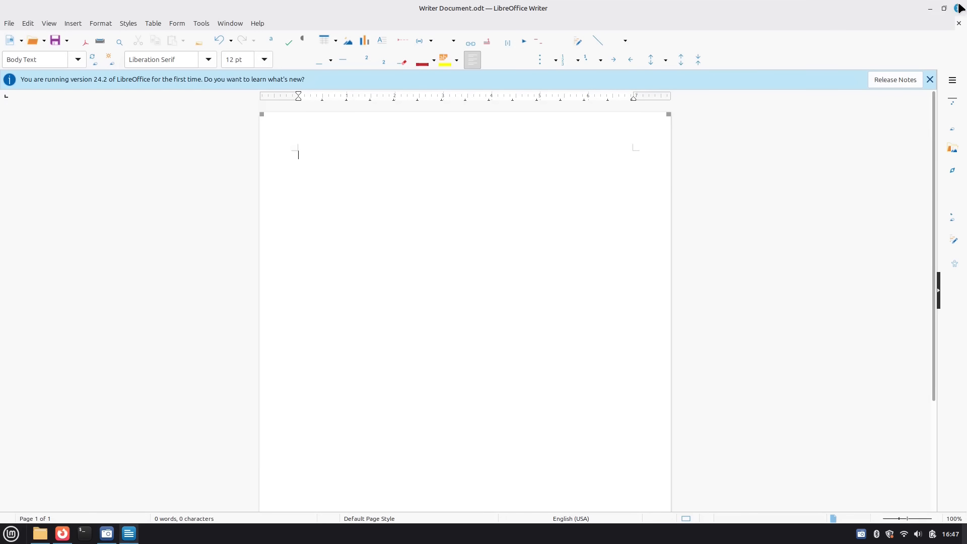
Close Writer and create a new document on the desktop from the "Writer Document" template.
click(959, 8)
right_click(676, 257)
mouse_move(744, 280)
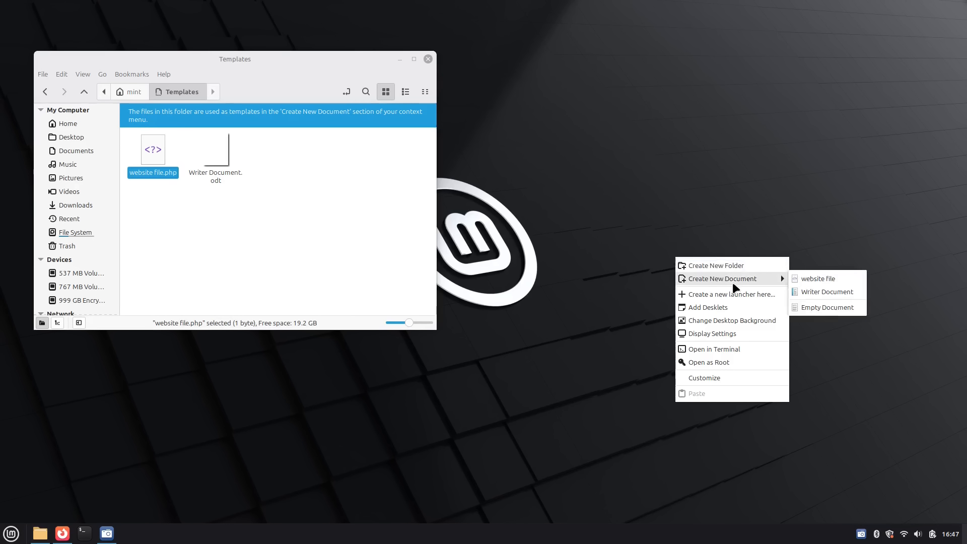
click(828, 292)
Move the Templates window off the desktop's Writer Document.odt, open that file to check it, and close Writer.
drag(146, 56, 537, 90)
double_click(57, 37)
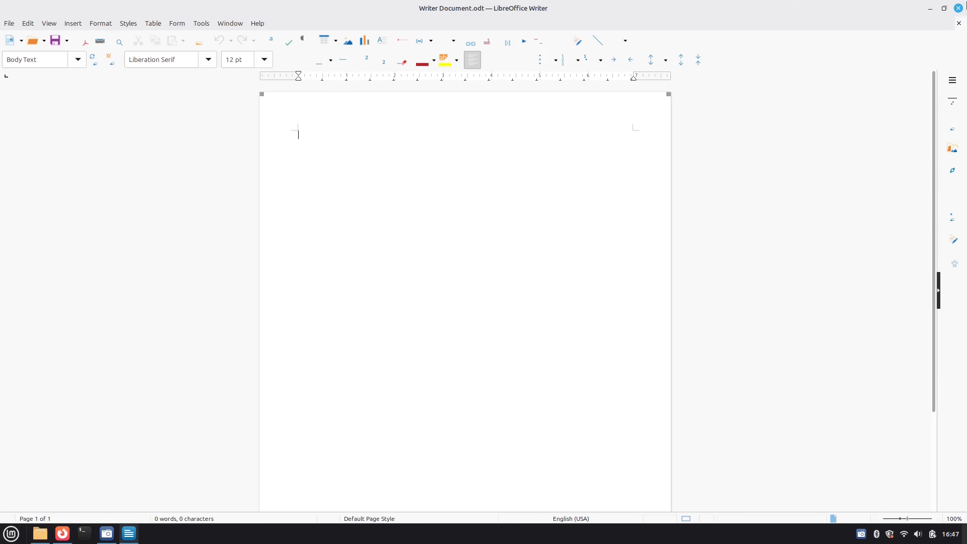
click(958, 8)
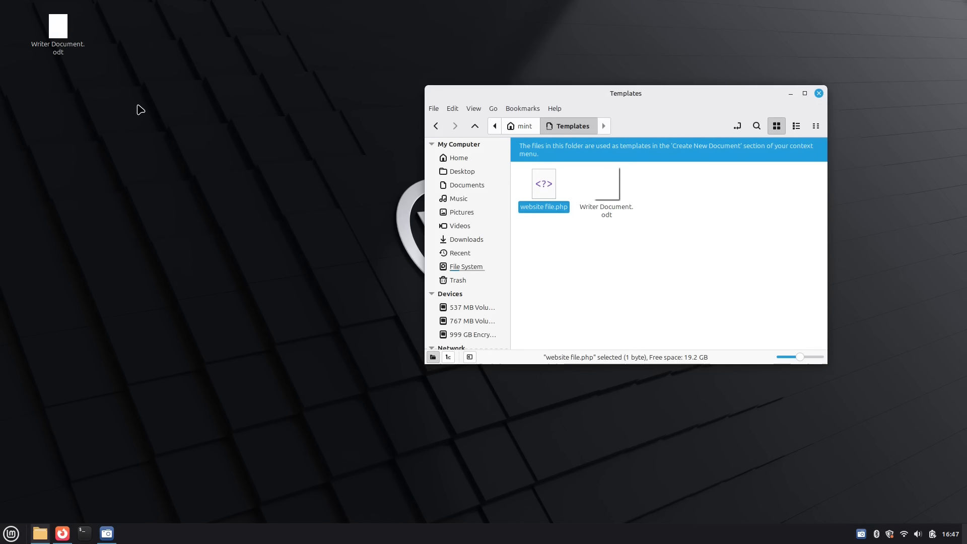
Delete Writer Document.odt from the desktop and close the Templates window.
click(59, 37)
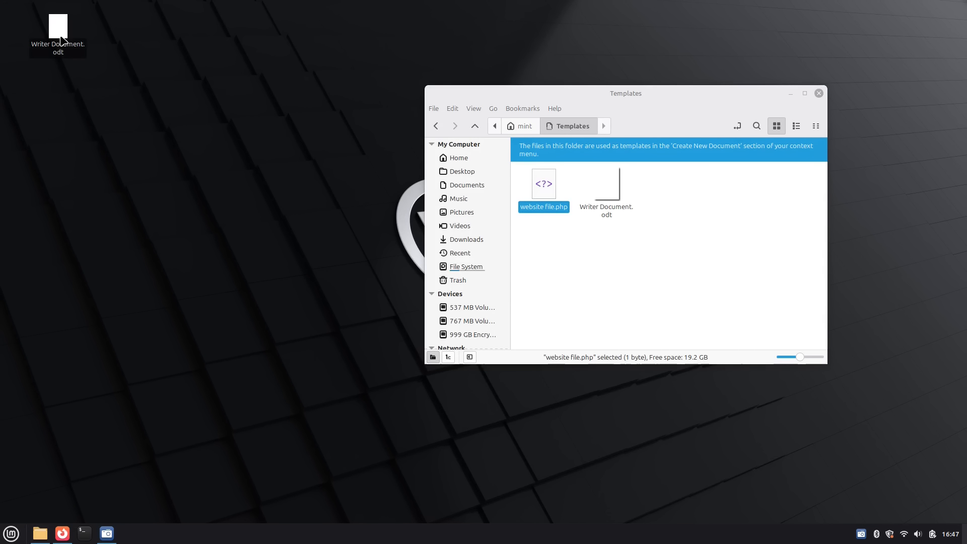
key(Delete)
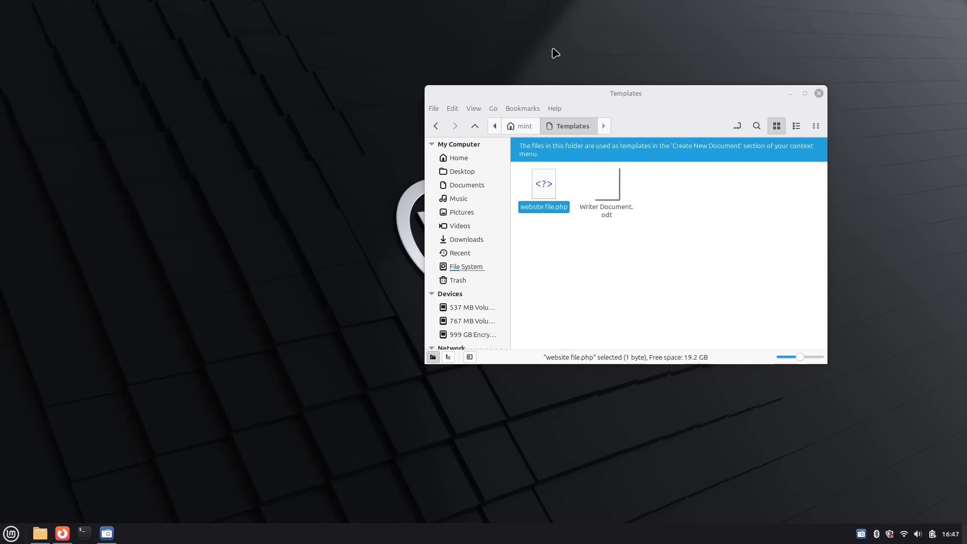
click(694, 250)
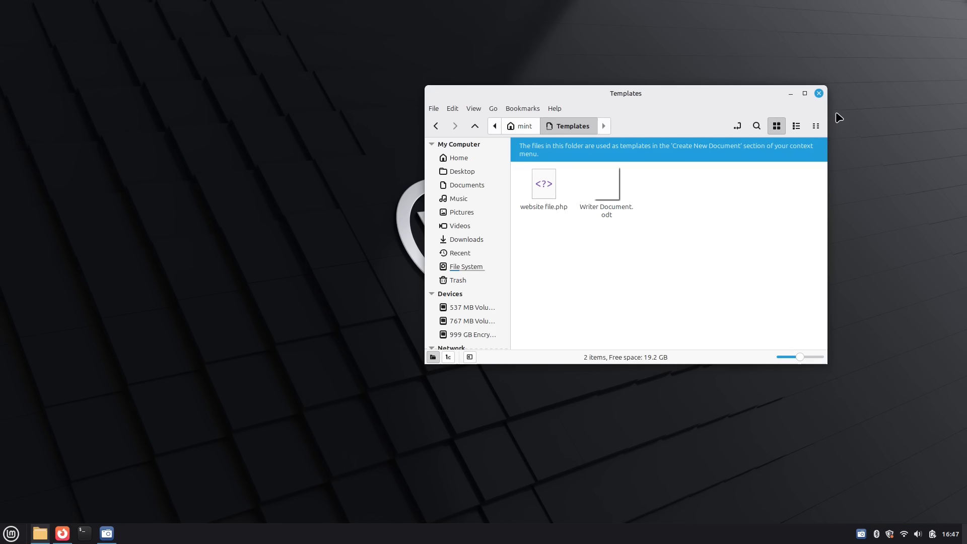
click(818, 92)
Switch to Firefox and examine the new-features page on Nemo's pausable file operations and the other improvements, including Thunderbolt support.
click(61, 535)
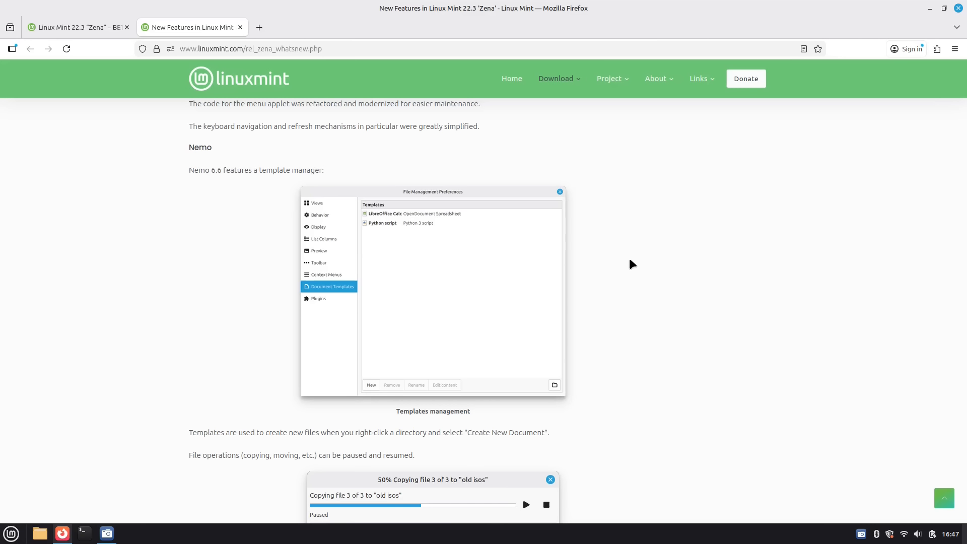
scroll(625, 277, down, 5)
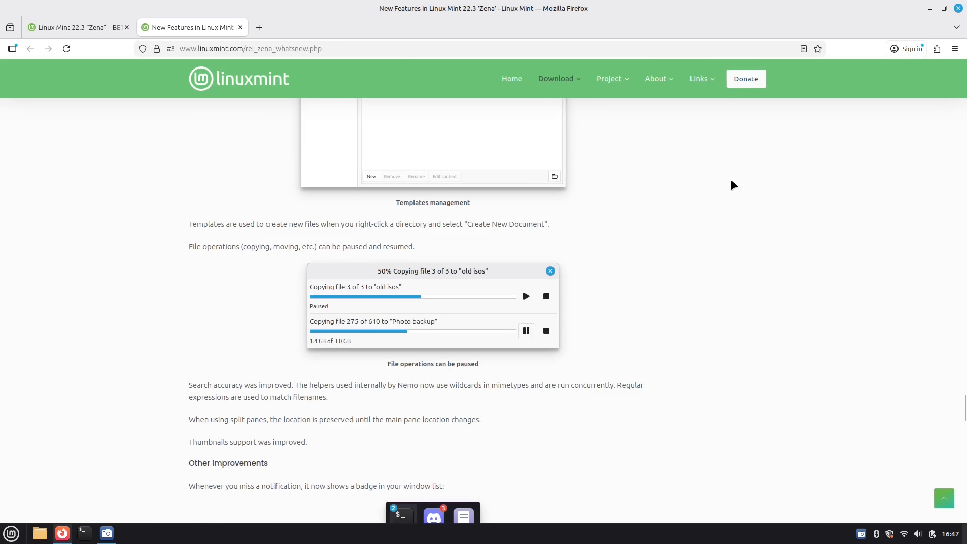
scroll(725, 211, up, 4)
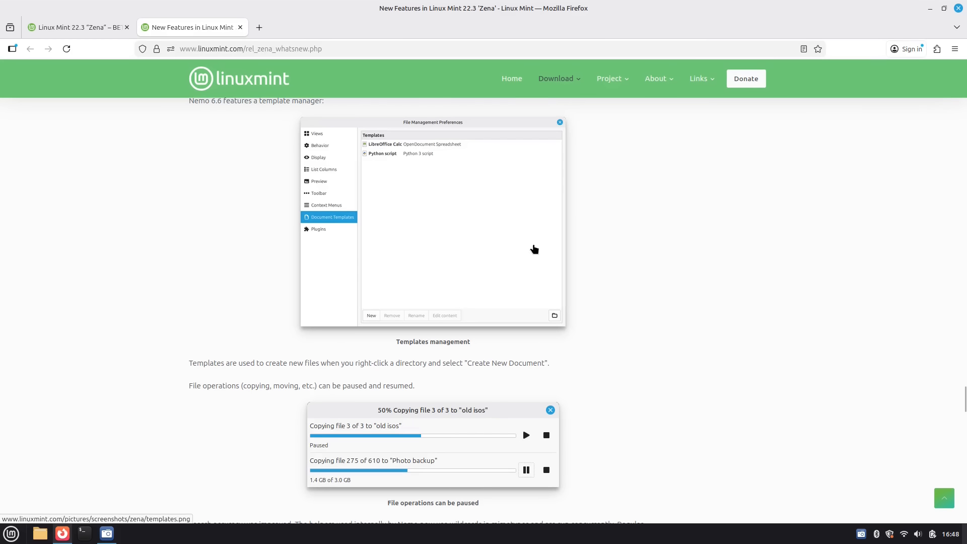
scroll(532, 250, down, 3)
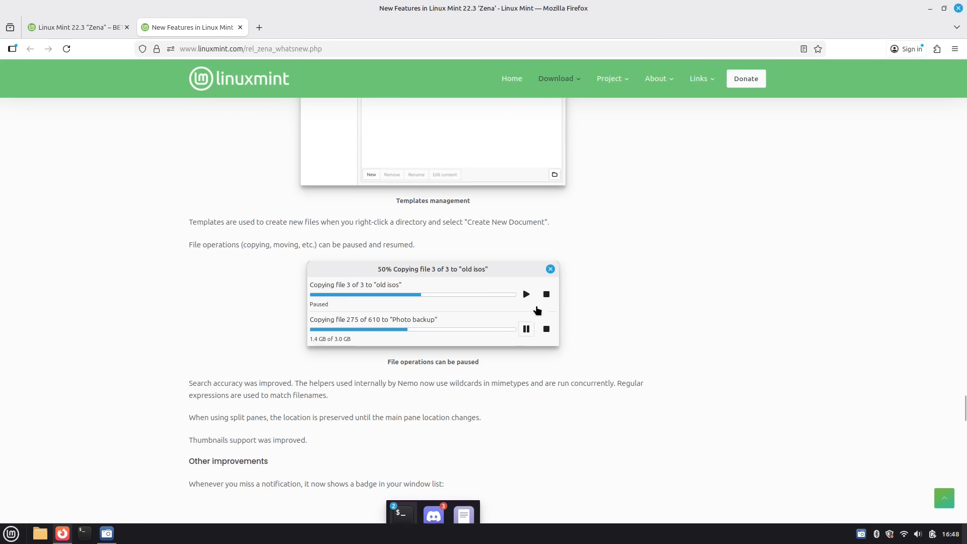
scroll(564, 282, down, 3)
scroll(453, 328, up, 3)
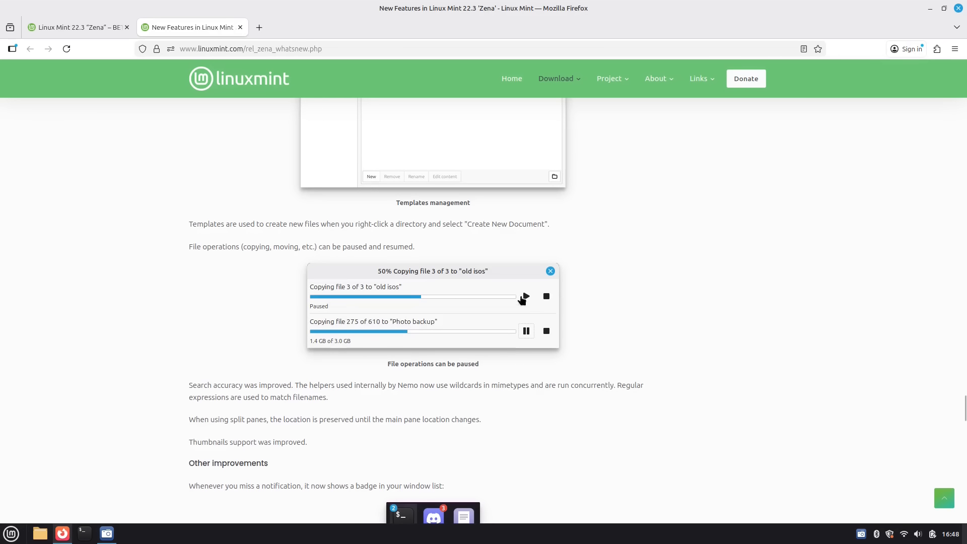
scroll(756, 322, down, 6)
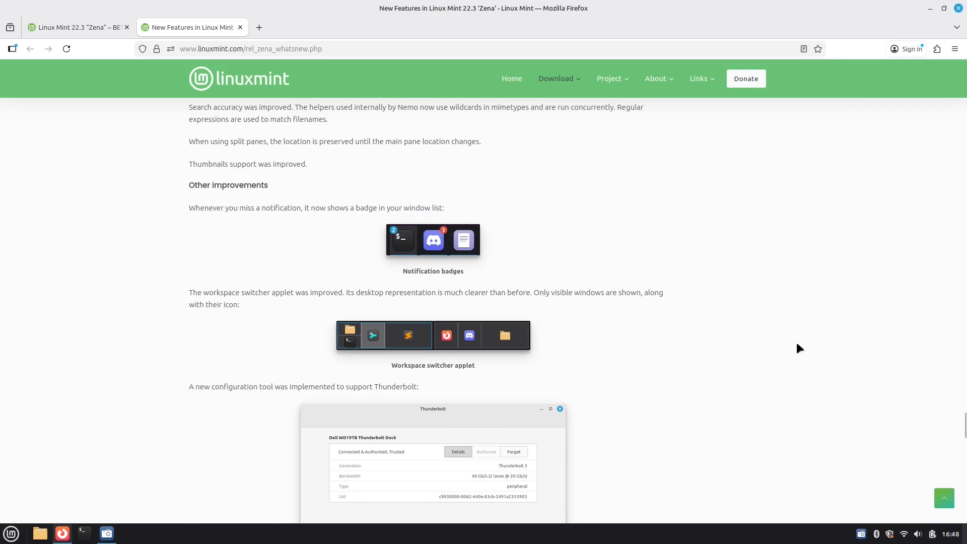
scroll(805, 347, down, 5)
scroll(805, 348, down, 6)
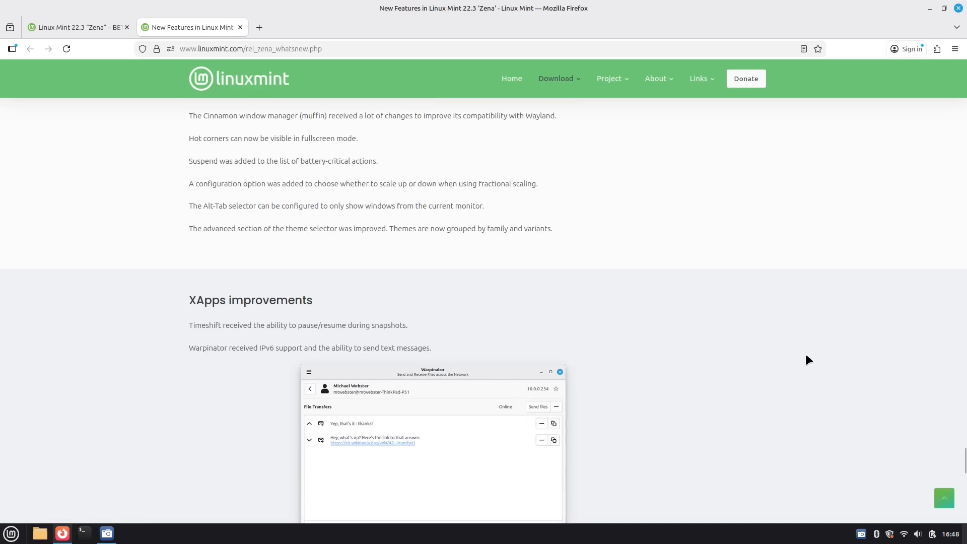
scroll(806, 356, up, 3)
Open System Settings, view the new Thunderbolt configuration page, and close the settings.
key(super)
text(s)
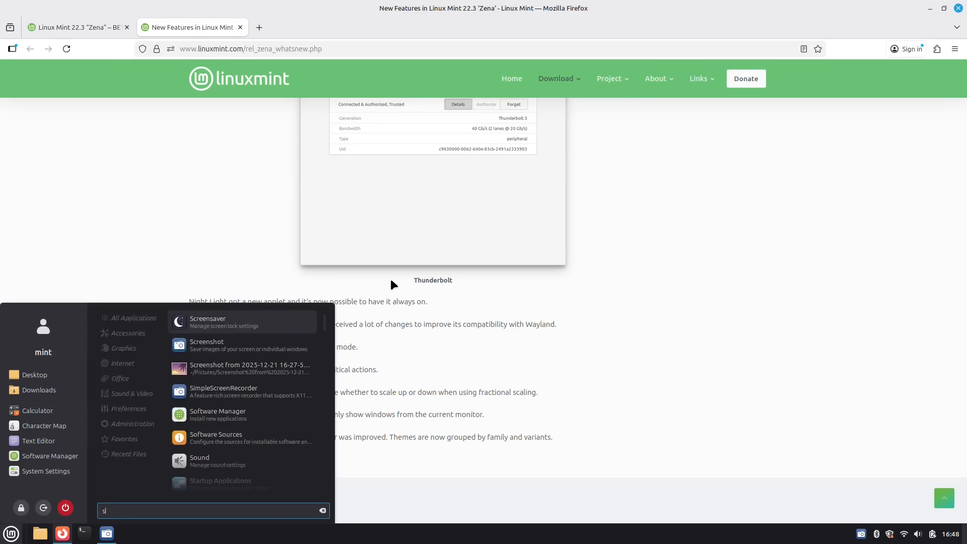
text(et)
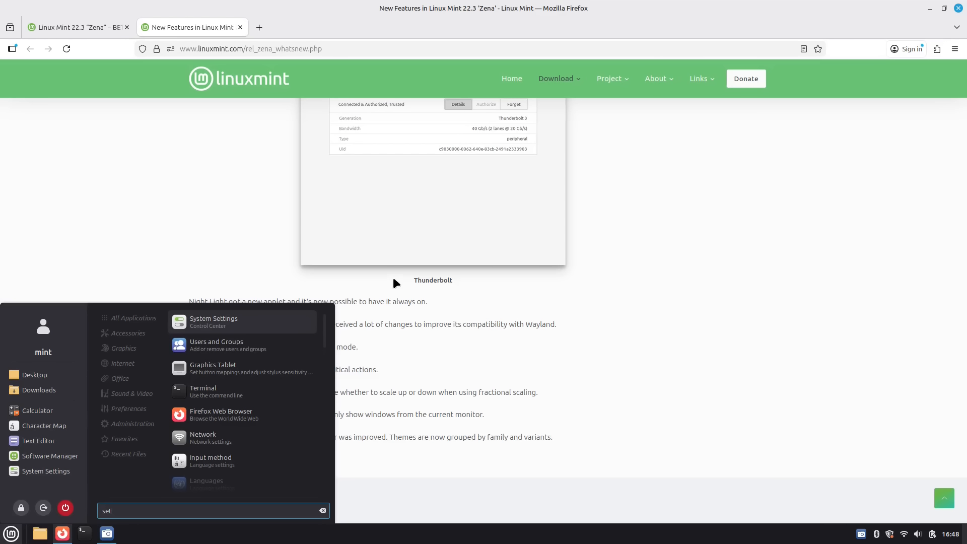
text(ting)
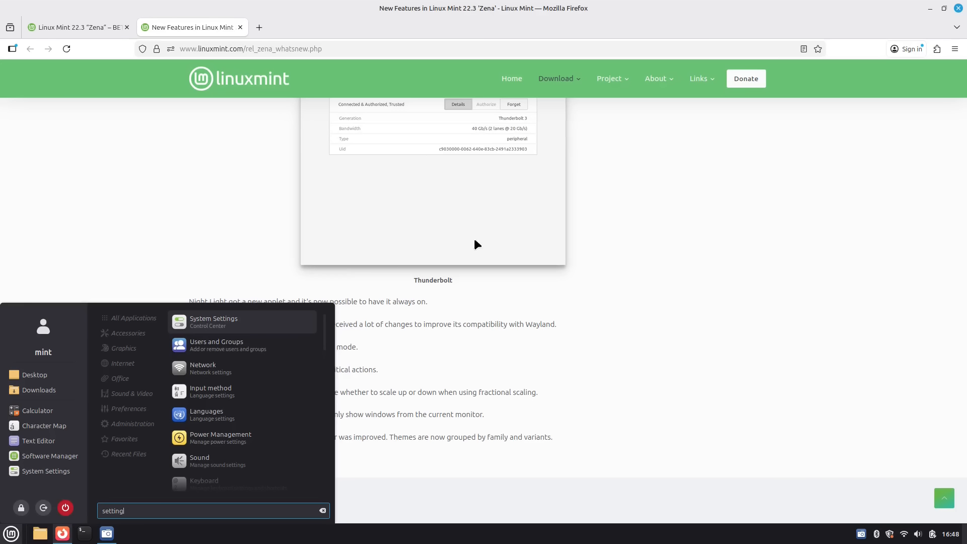
click(186, 330)
scroll(473, 313, down, 5)
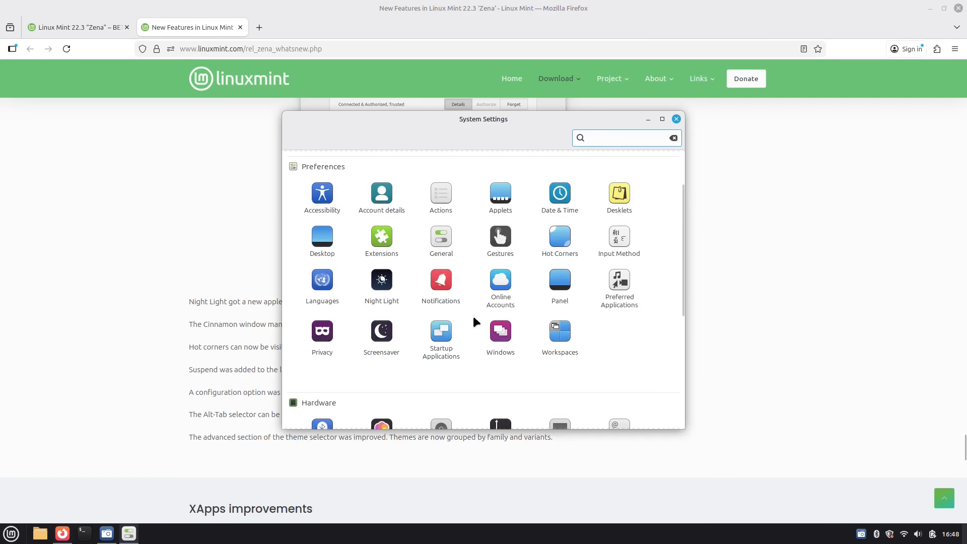
click(328, 393)
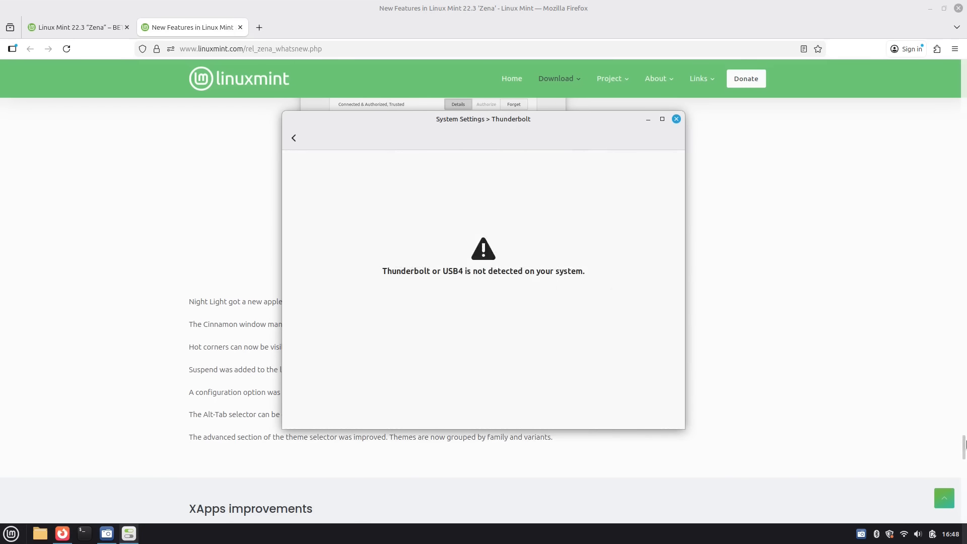
click(675, 118)
Skim the rest of the new-features page through Main components and LTS strategy, and return to the Nemo section.
scroll(678, 239, down, 5)
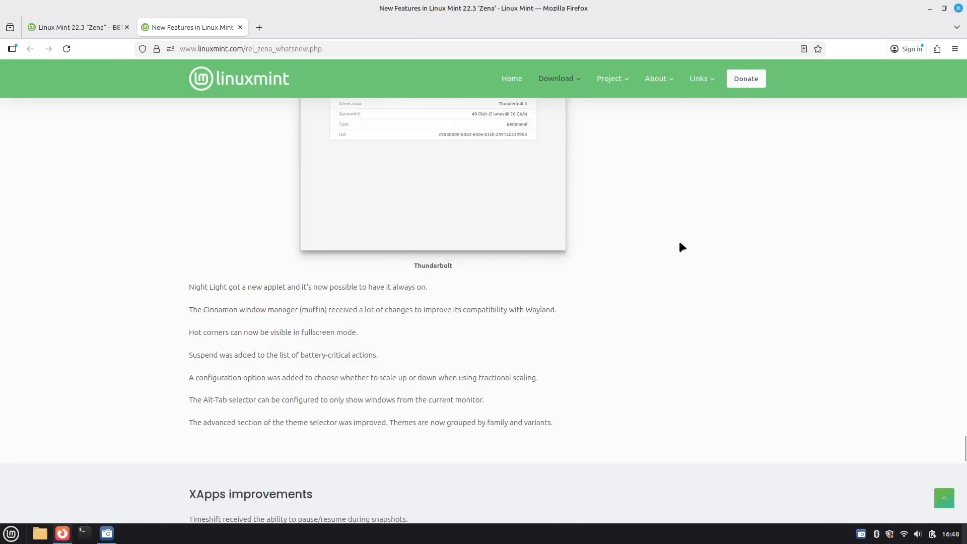
scroll(703, 262, down, 10)
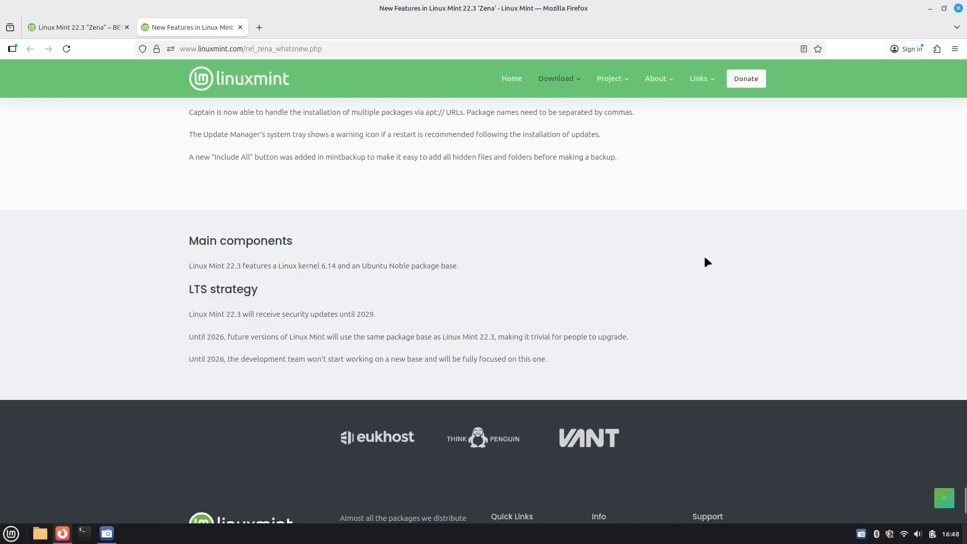
scroll(699, 259, up, 12)
scroll(714, 243, up, 5)
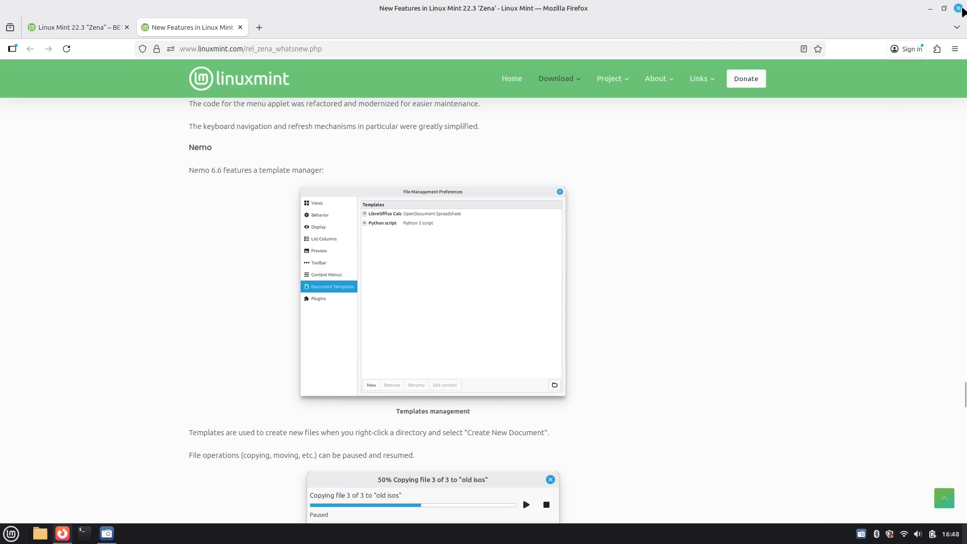
Close Firefox, find and launch Users and Groups, and authenticate with the account password.
click(959, 9)
click(11, 535)
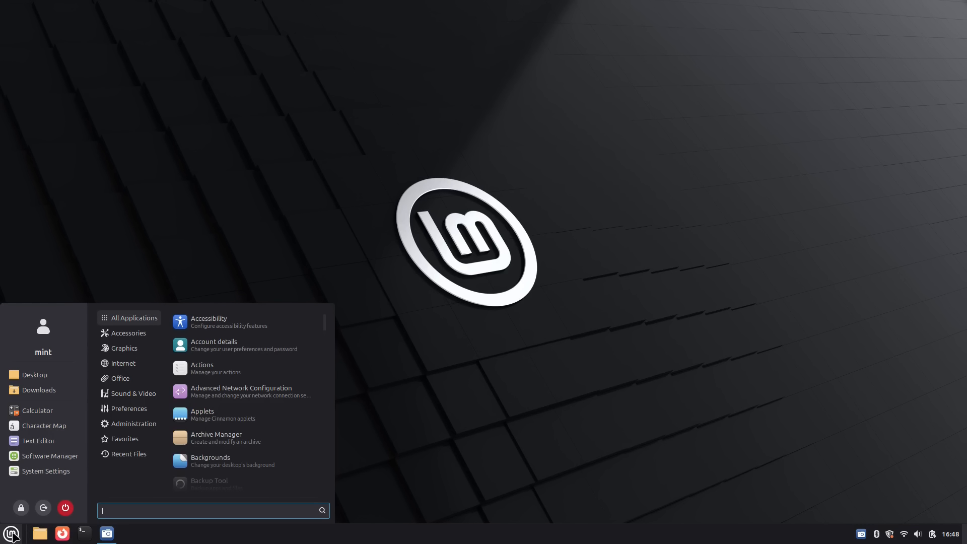
text(sys)
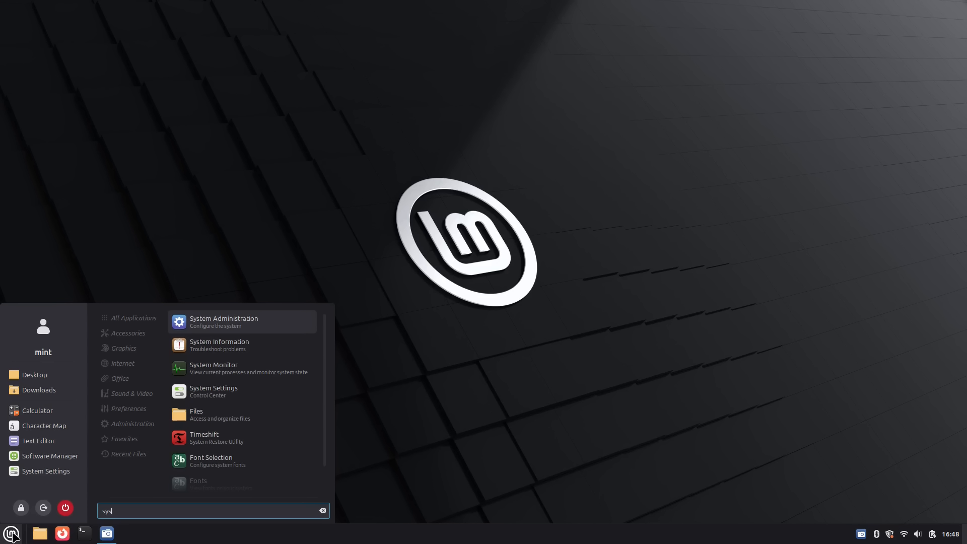
key(BackSpace)
key(BackSpace)
key(BackSpace)
text(user)
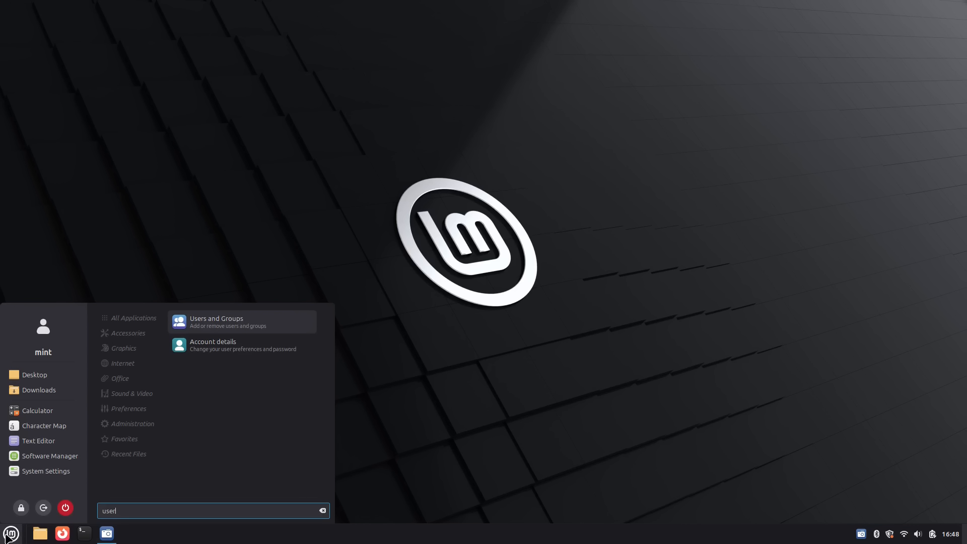
click(253, 323)
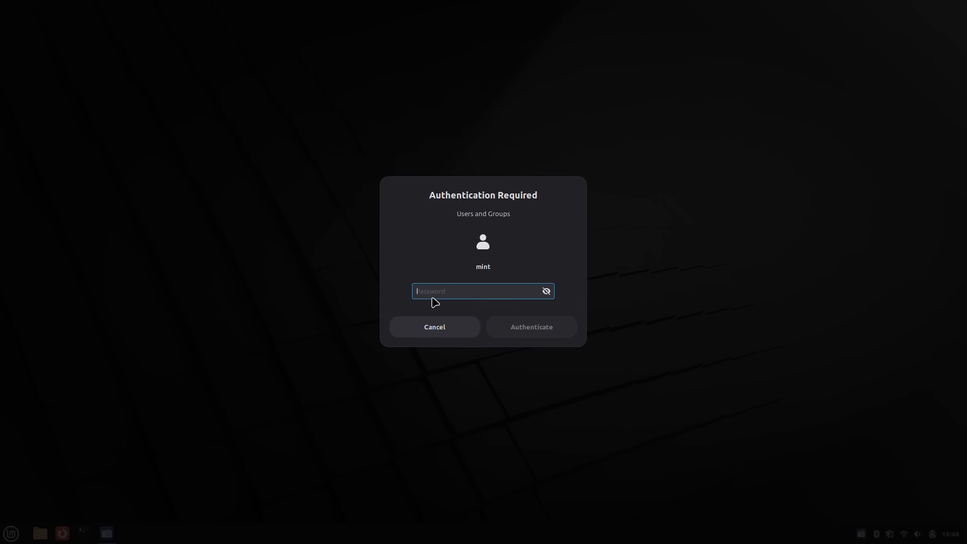
text(***)
key(Return)
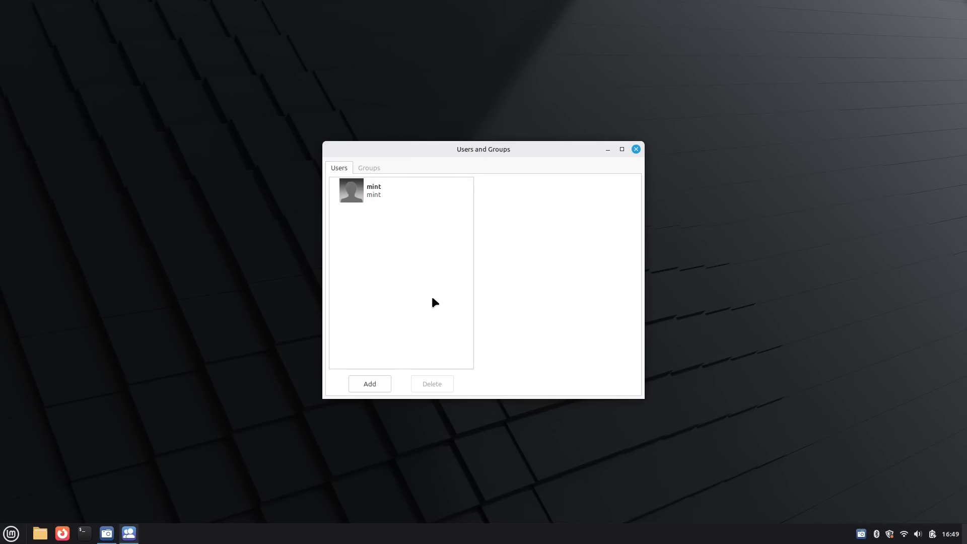
Try the coffee cup and grapes pictures for the mint account, settle on the kitten picture, and close Users and Groups.
click(362, 188)
click(569, 213)
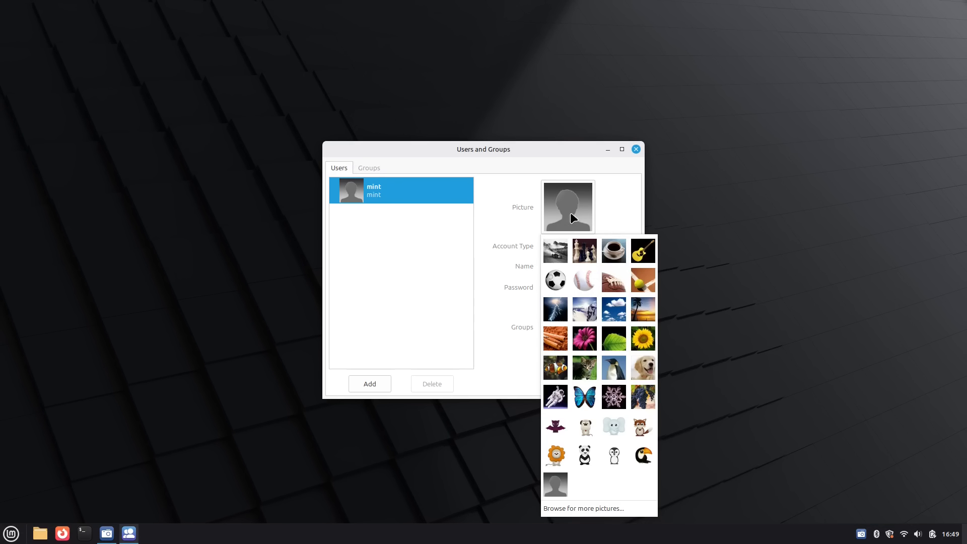
click(615, 253)
click(575, 205)
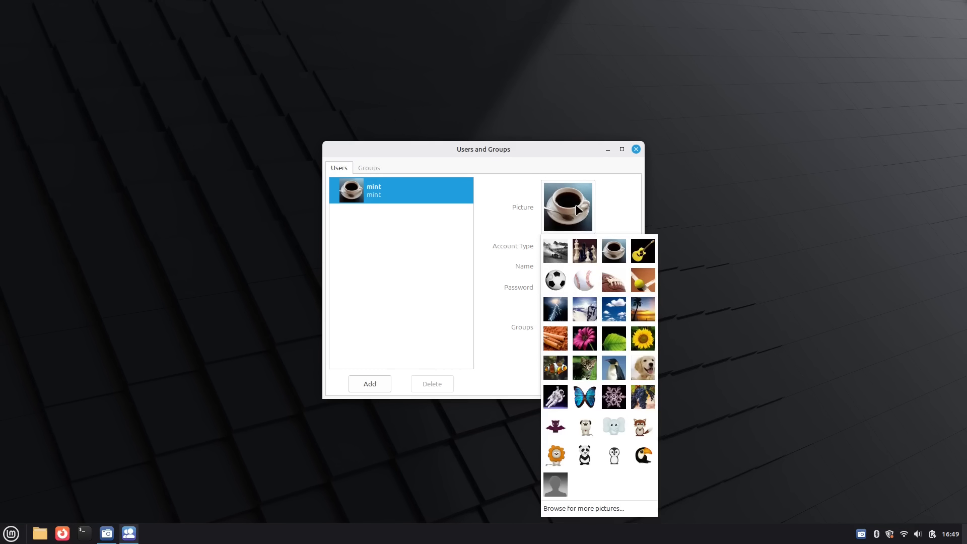
click(638, 397)
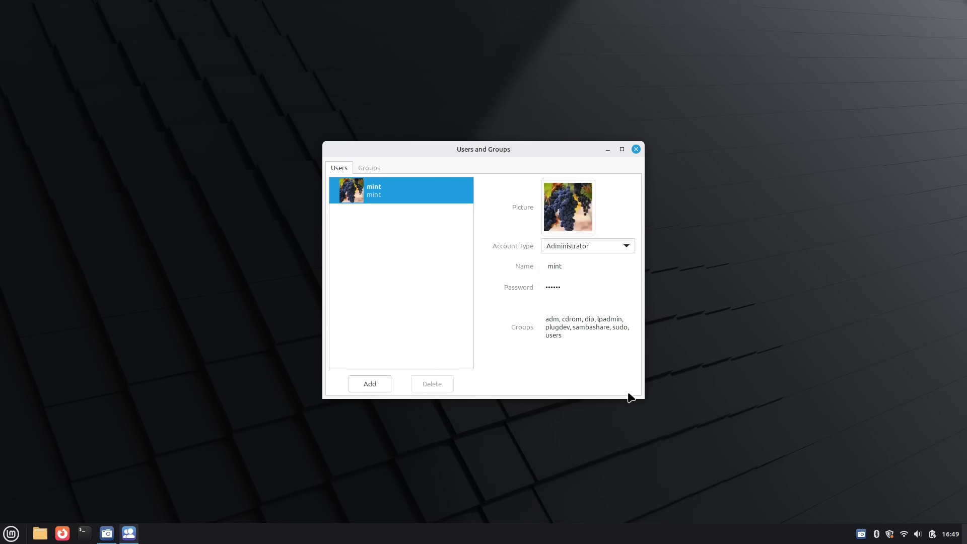
click(568, 206)
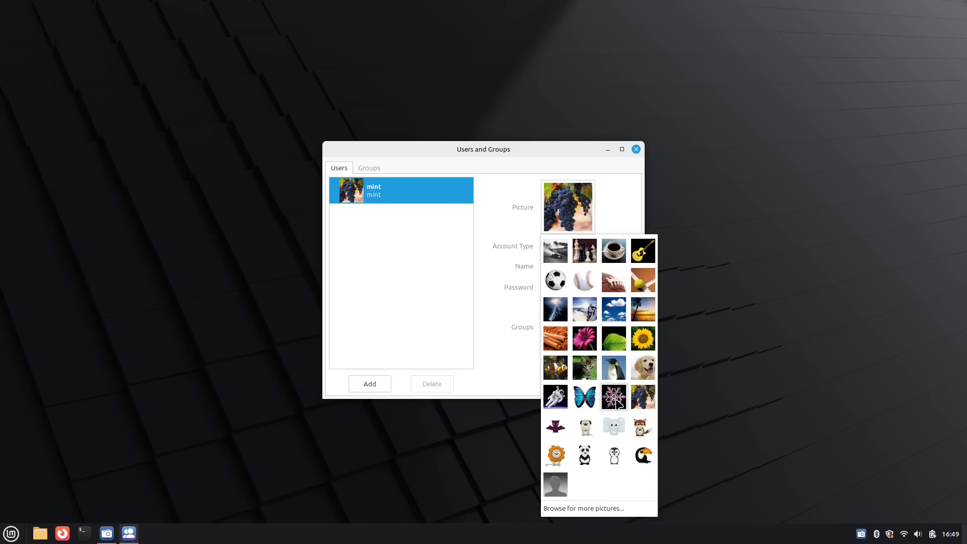
click(586, 367)
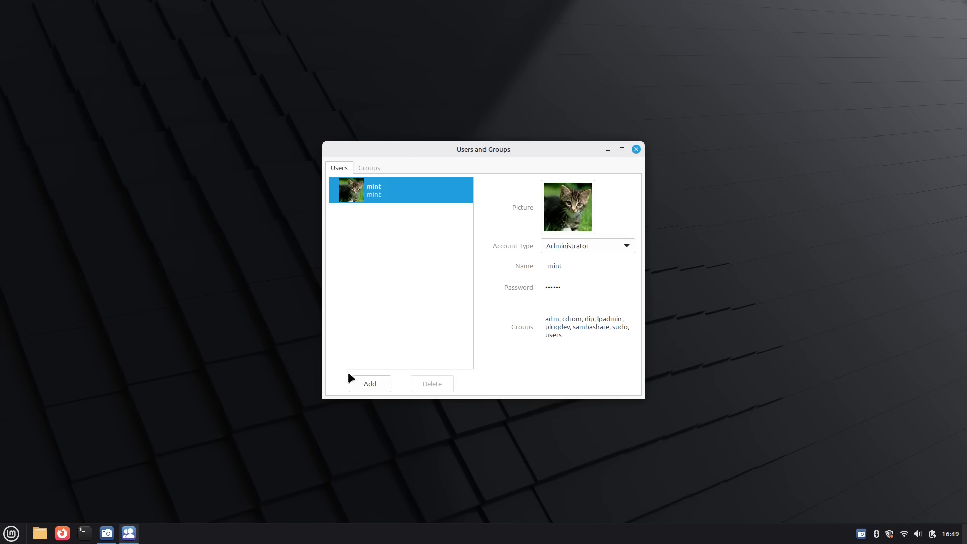
click(636, 149)
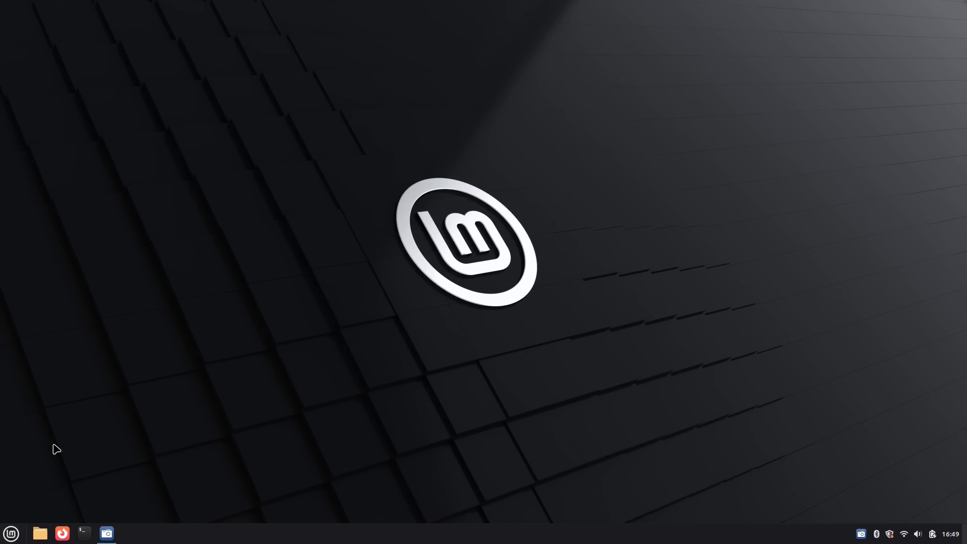
Open the application menu and resize it, first making it smaller and then slightly larger than its original size.
click(11, 533)
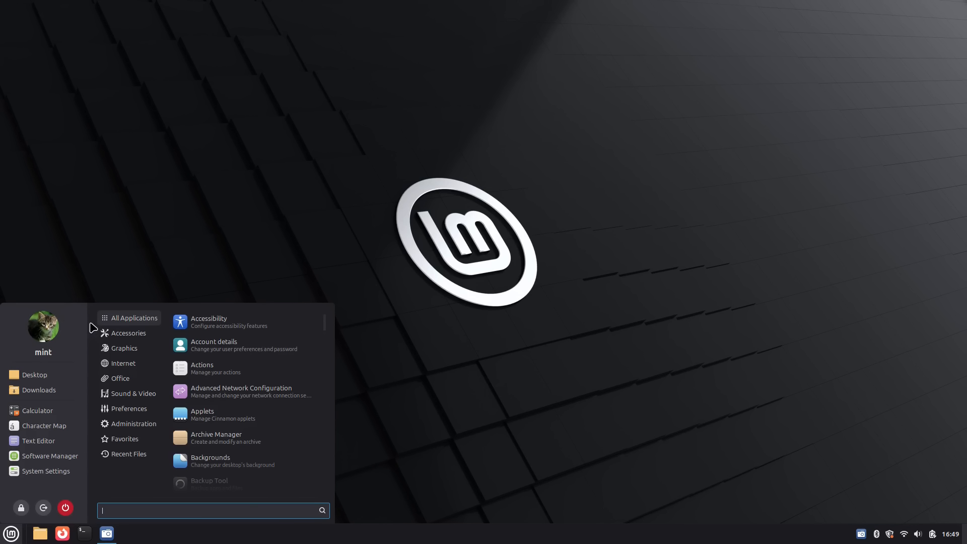
drag(326, 311, 243, 332)
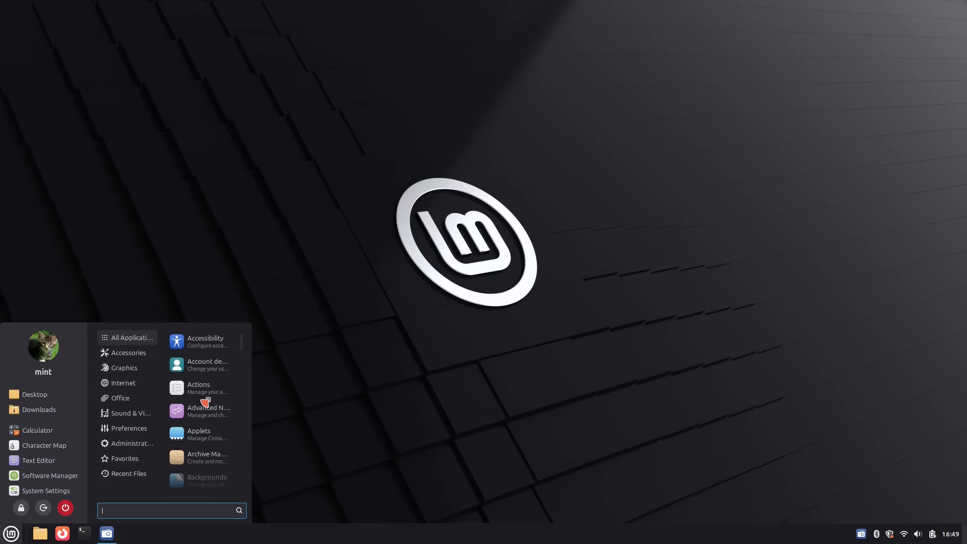
drag(240, 391, 337, 268)
Add LibreOffice Writer to the menu favorites, place it first above Calculator in the sidebar, and close the application menu.
mouse_move(142, 306)
mouse_move(123, 333)
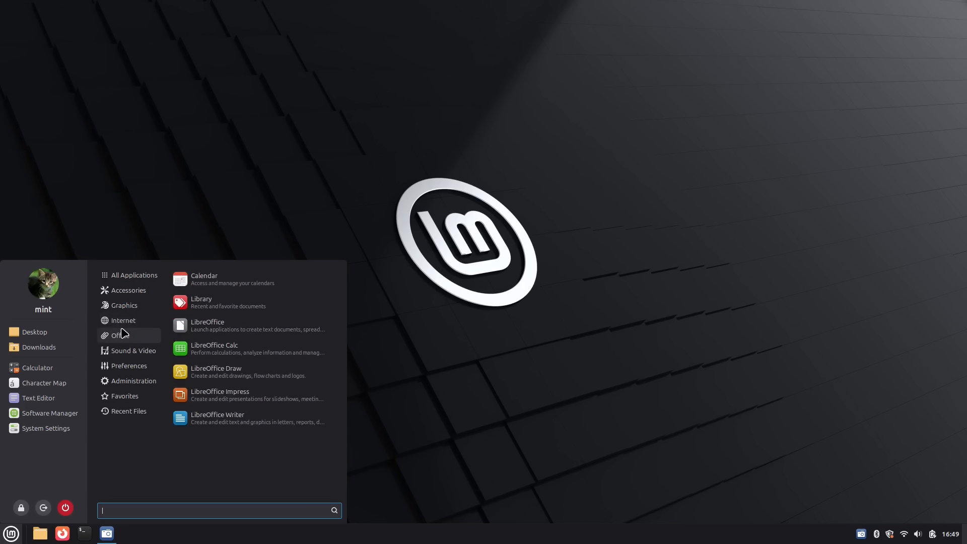
right_click(224, 422)
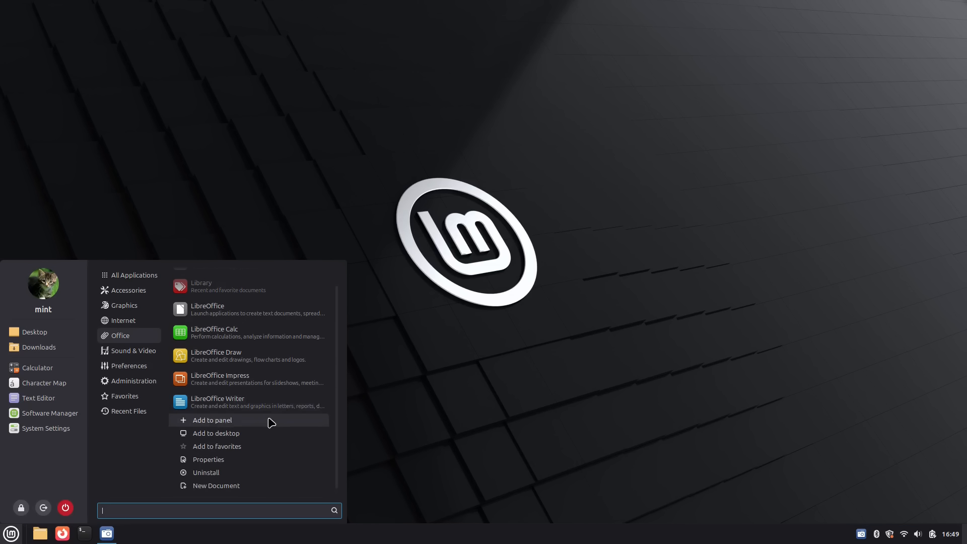
click(223, 447)
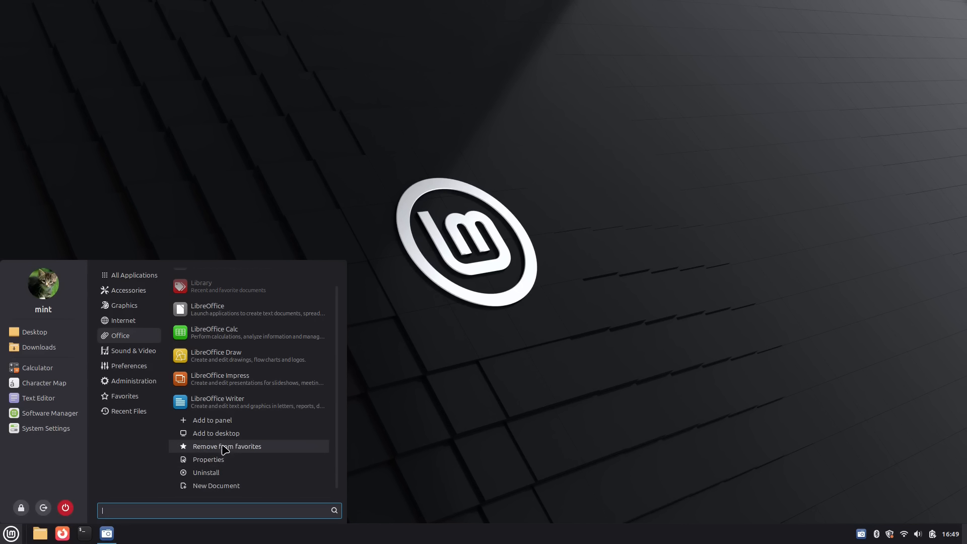
drag(36, 442, 39, 367)
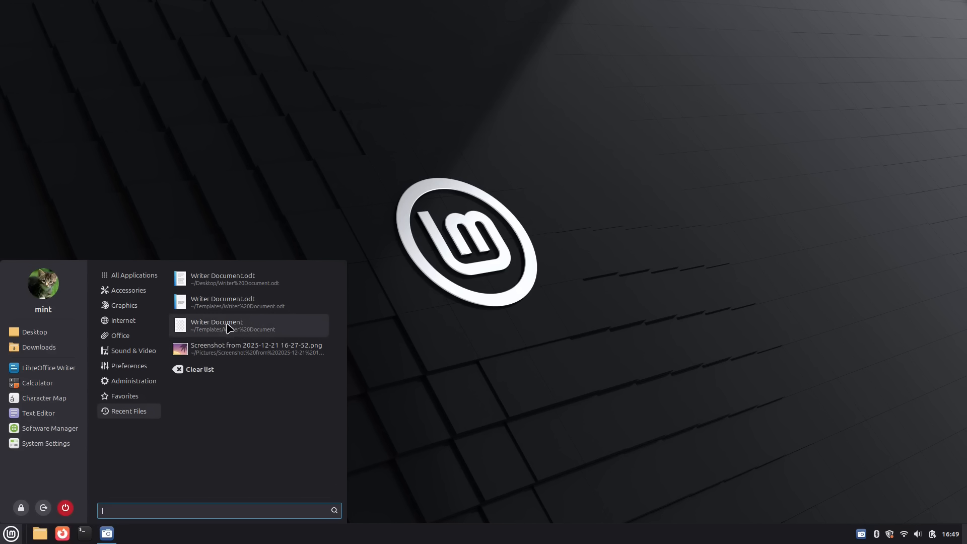
mouse_move(127, 354)
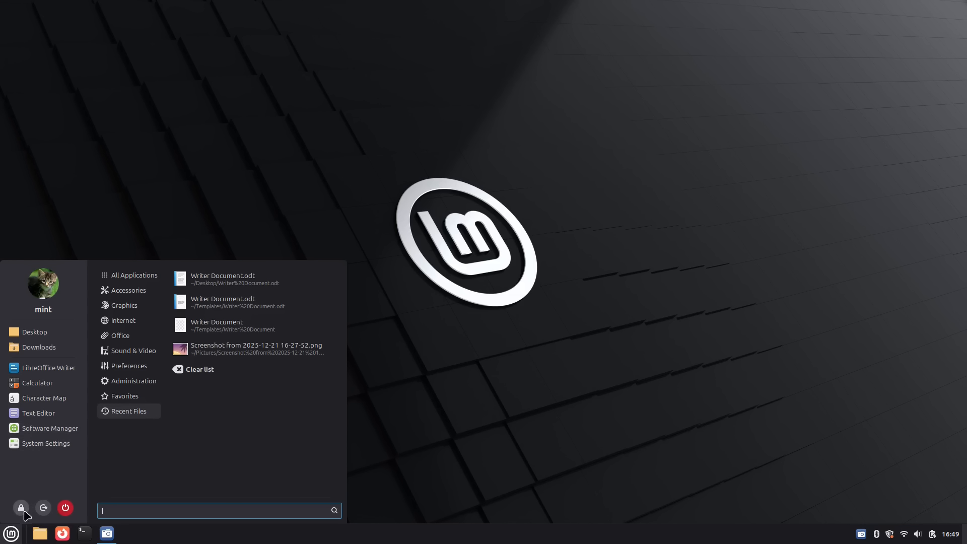
click(399, 490)
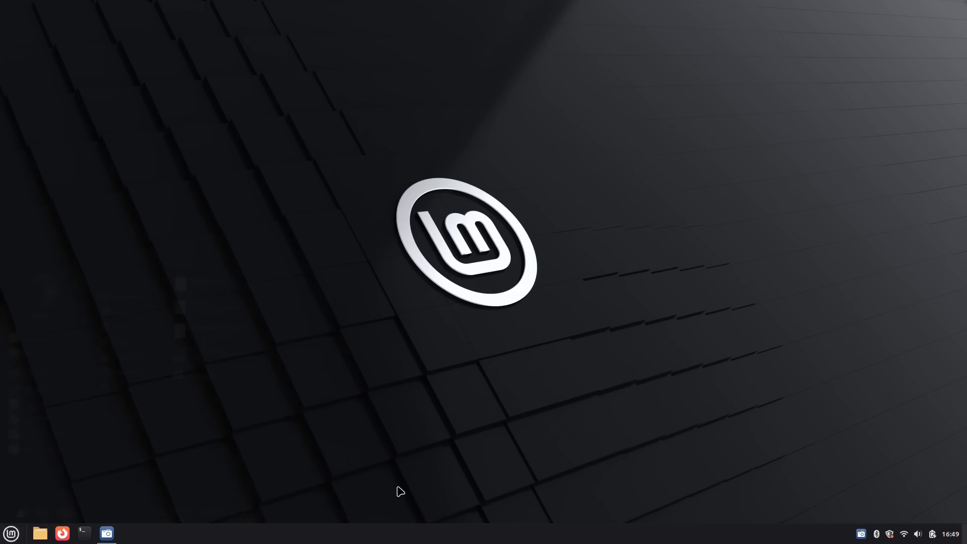
Open the menu editor, view the Accessories category's properties, compare its icon with the one in the application menu, and close the editor.
right_click(12, 535)
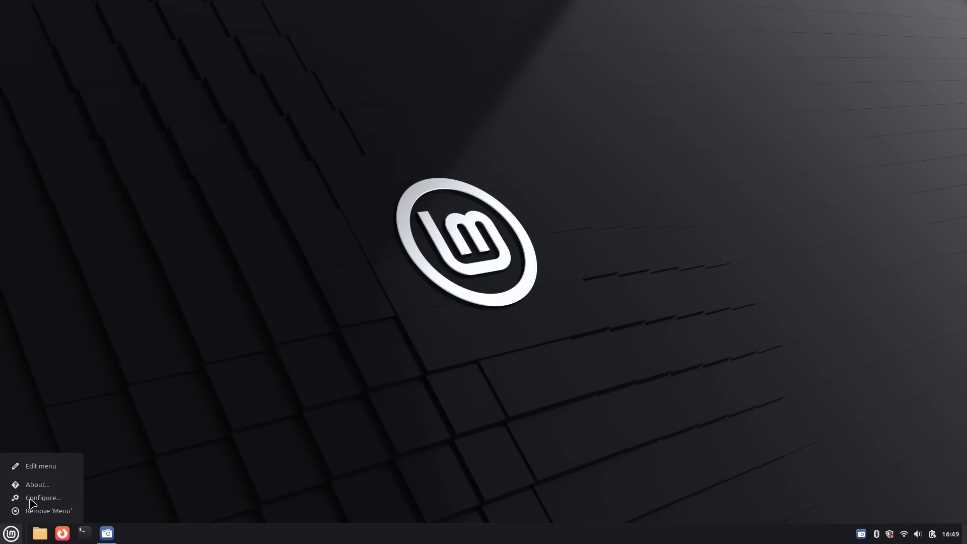
click(41, 466)
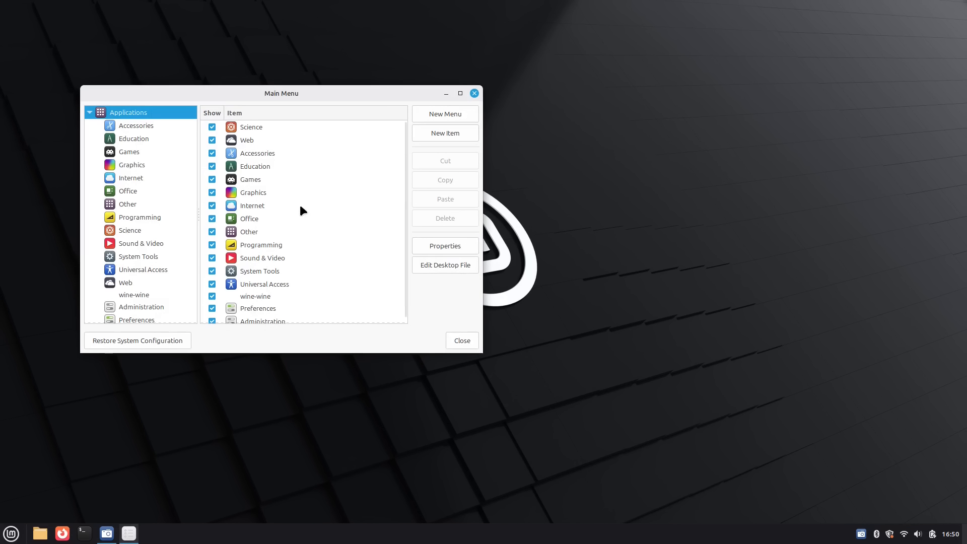
click(136, 127)
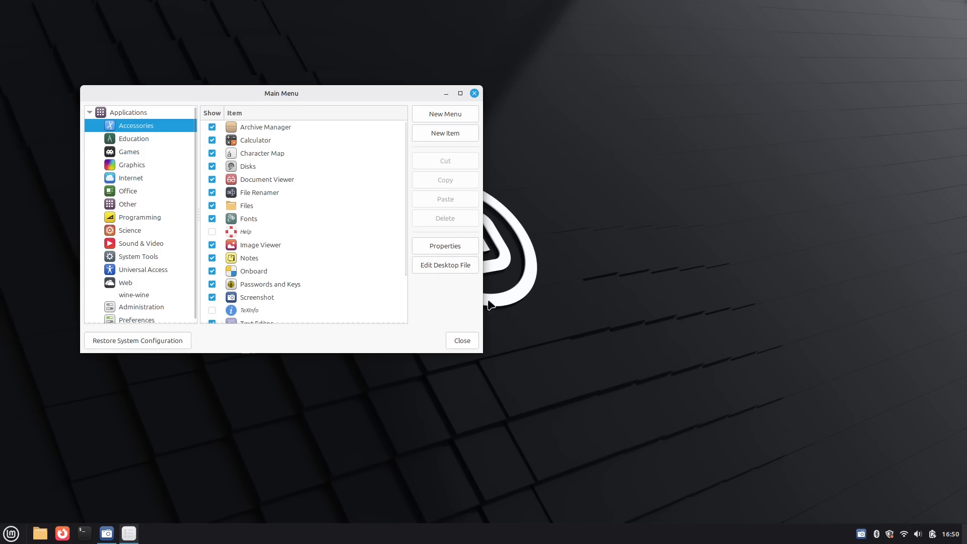
click(464, 249)
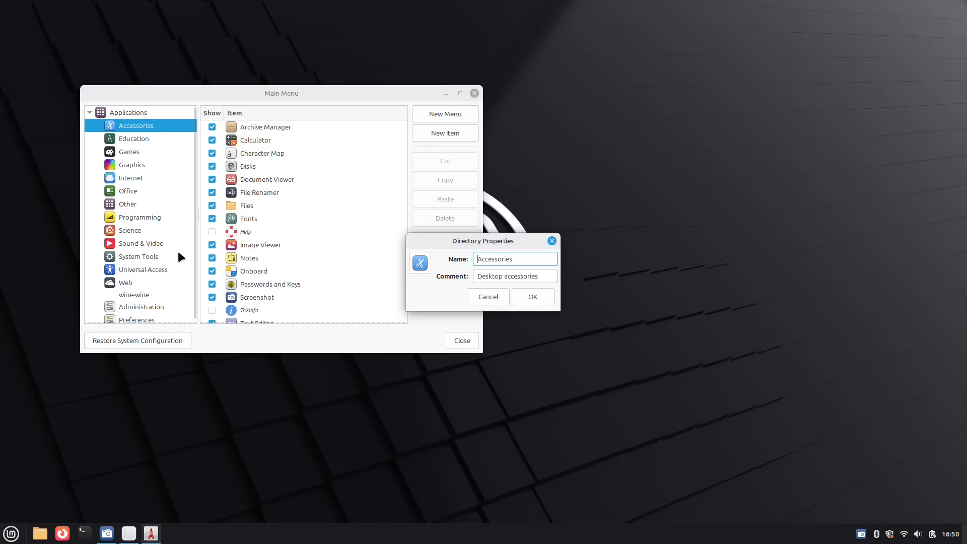
click(11, 533)
mouse_move(130, 288)
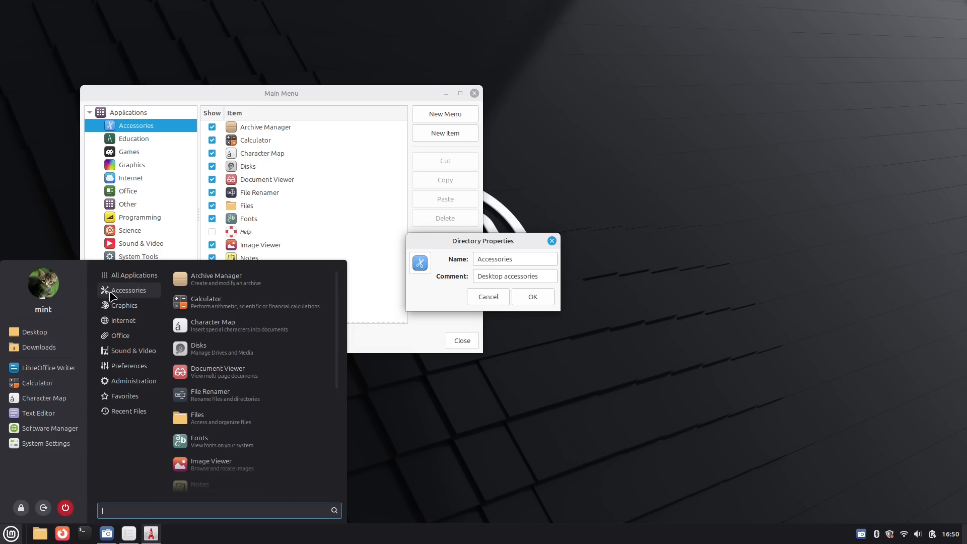
click(575, 362)
click(552, 241)
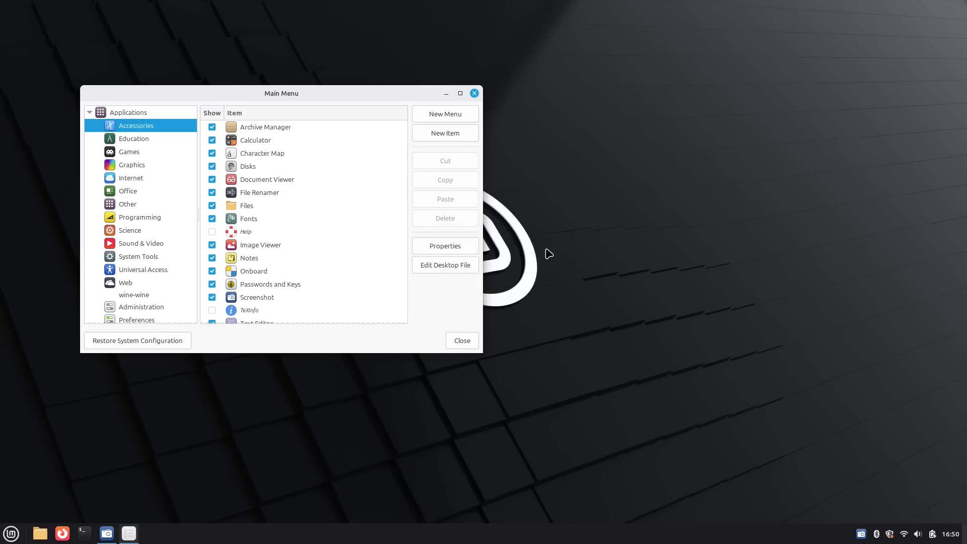
click(474, 94)
In the menu applet's appearance settings, turn off symbolic icons for categories and check the application menu.
right_click(11, 534)
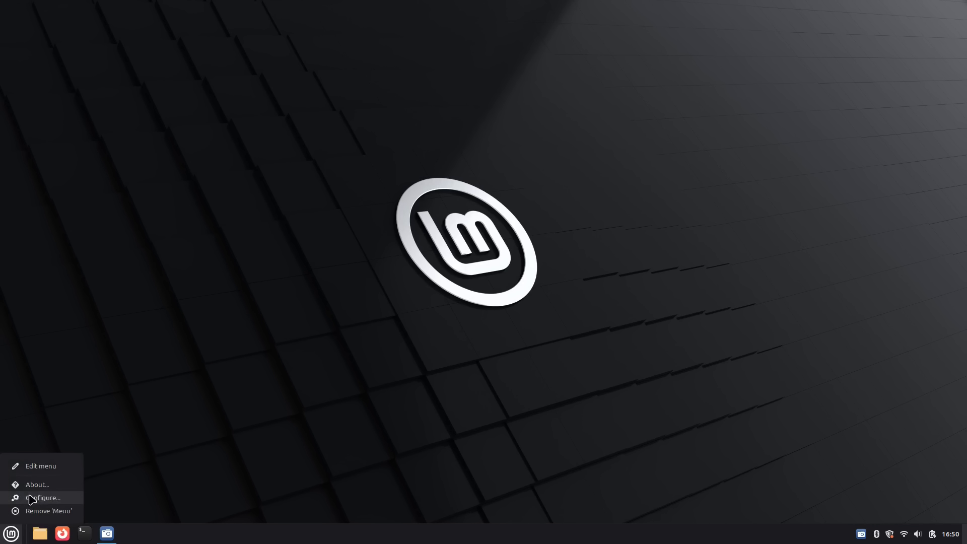
click(36, 497)
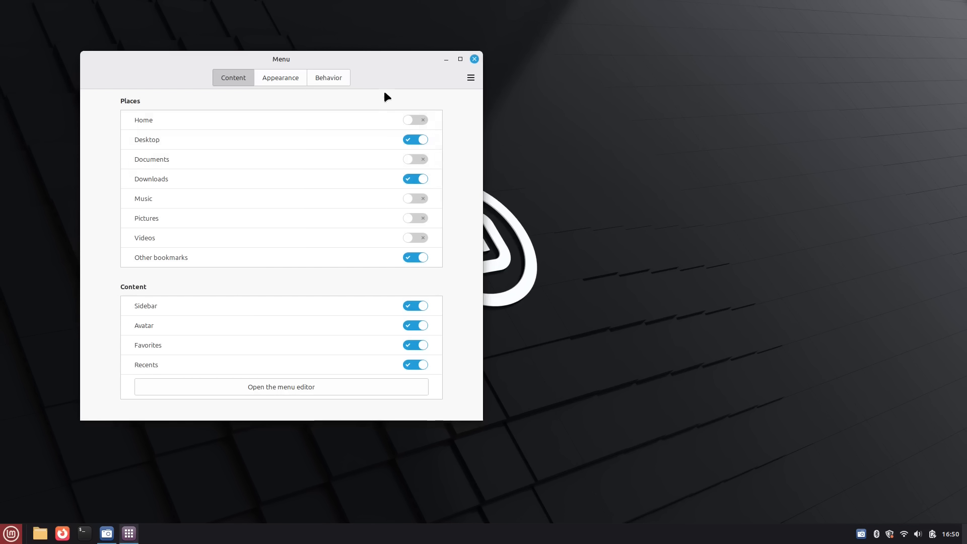
drag(371, 64, 582, 89)
click(500, 101)
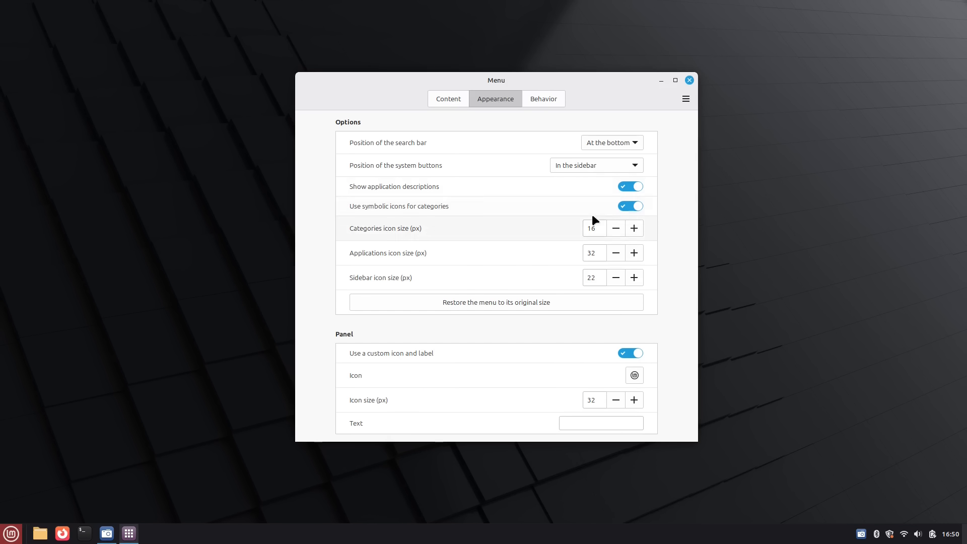
click(634, 205)
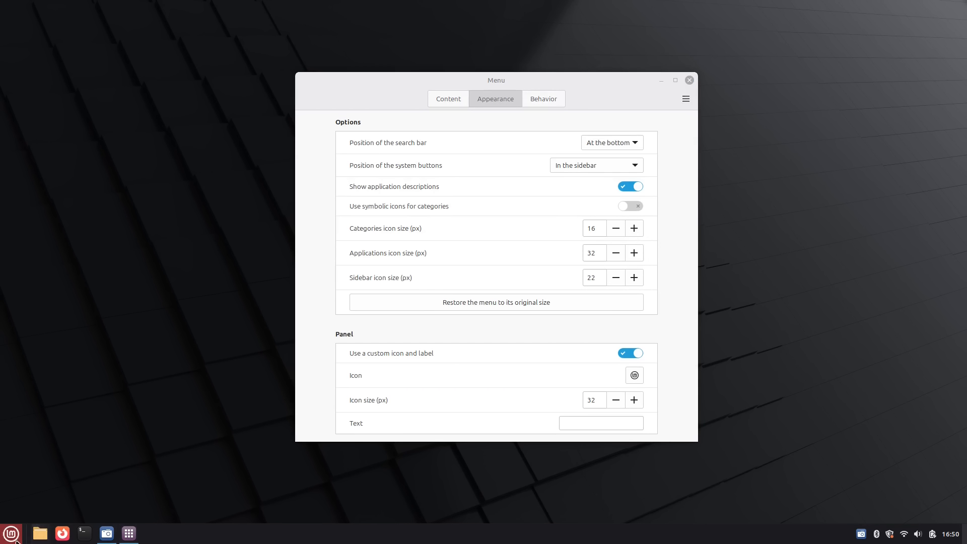
click(11, 533)
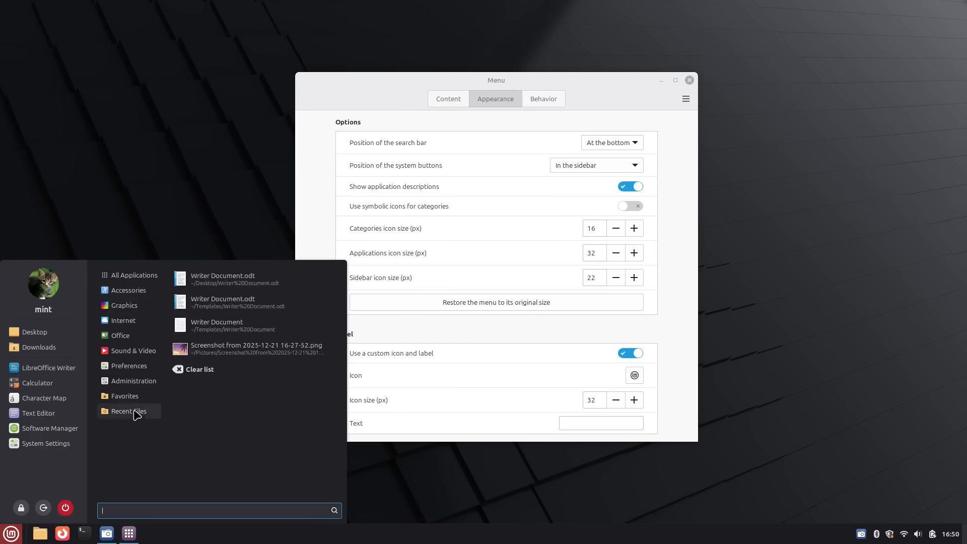
click(667, 267)
Set the categories icon size to 24 px and look through the categories in the application menu.
click(621, 228)
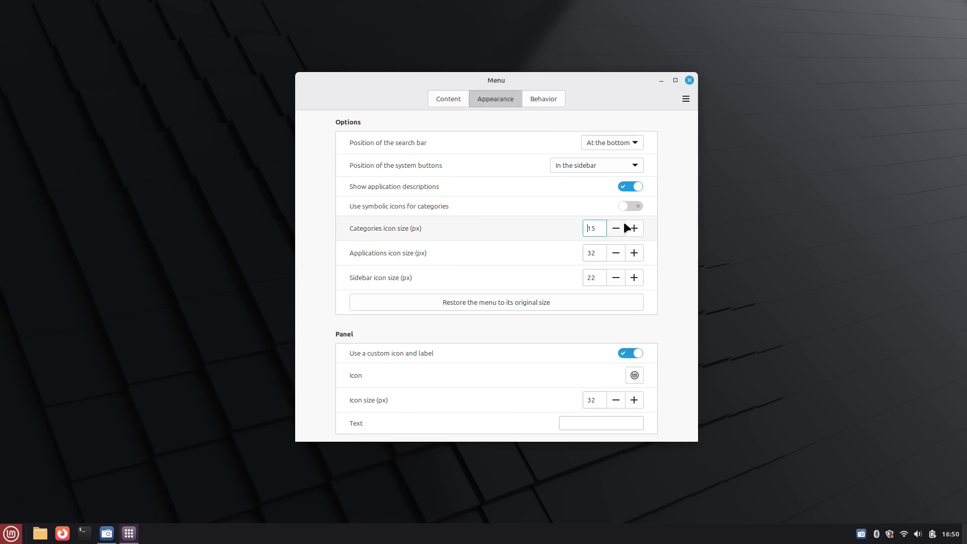
triple_click(640, 225)
click(11, 533)
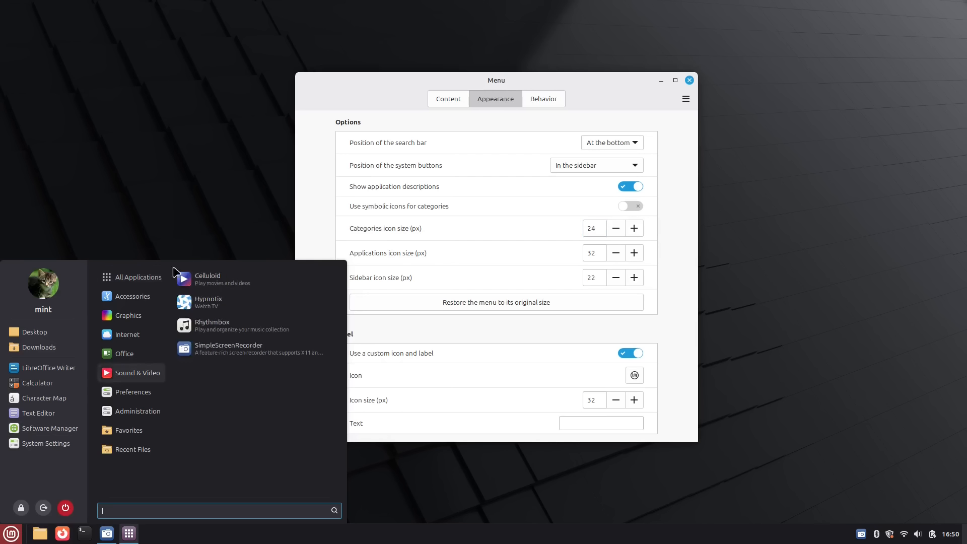
mouse_move(132, 436)
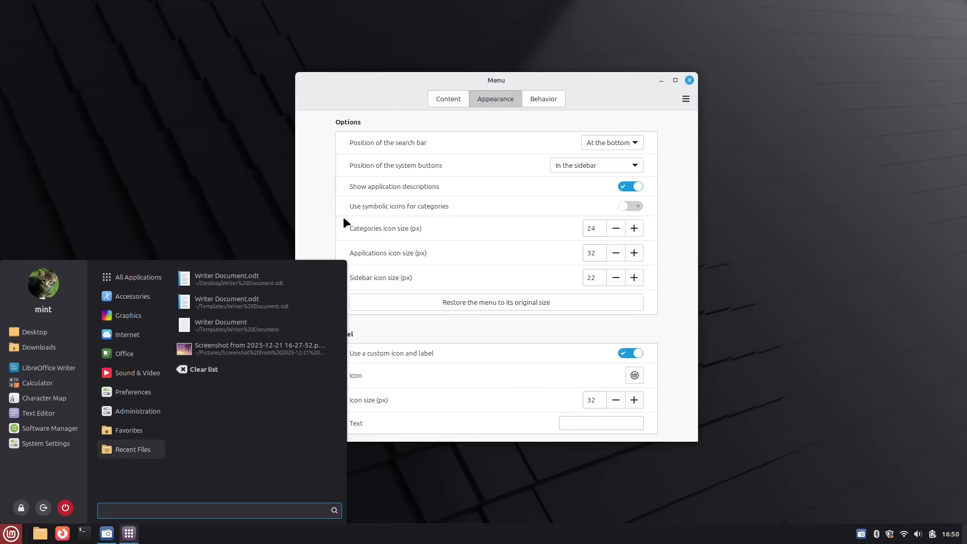
Turn symbolic icons for categories back on and reopen the application menu to check them.
click(671, 214)
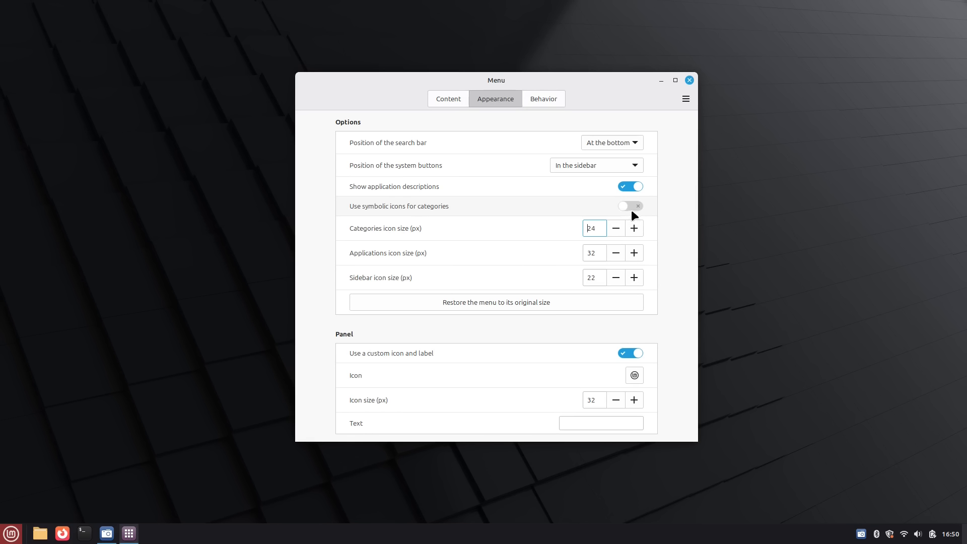
click(12, 533)
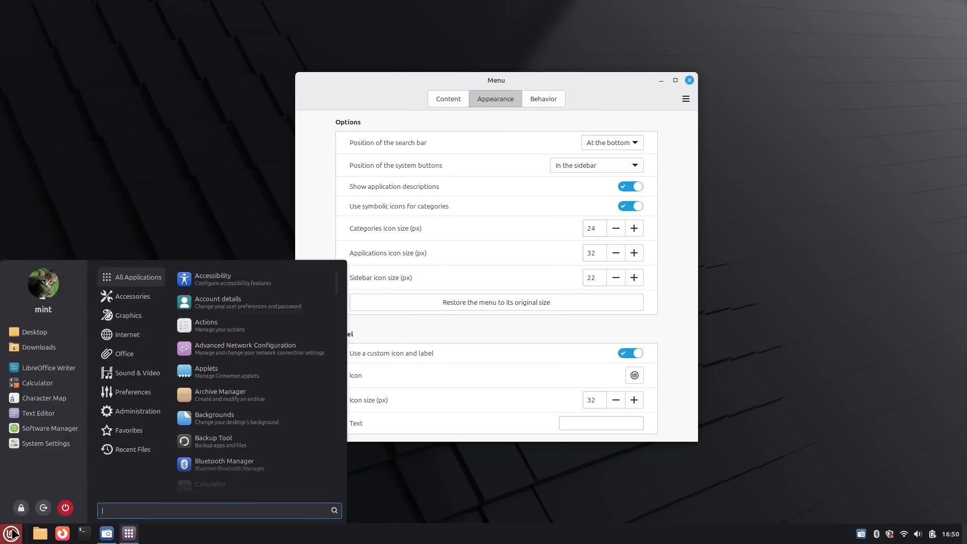
Set the menu's custom panel icon to linuxmint-logo-badge and close the applet's settings.
click(11, 533)
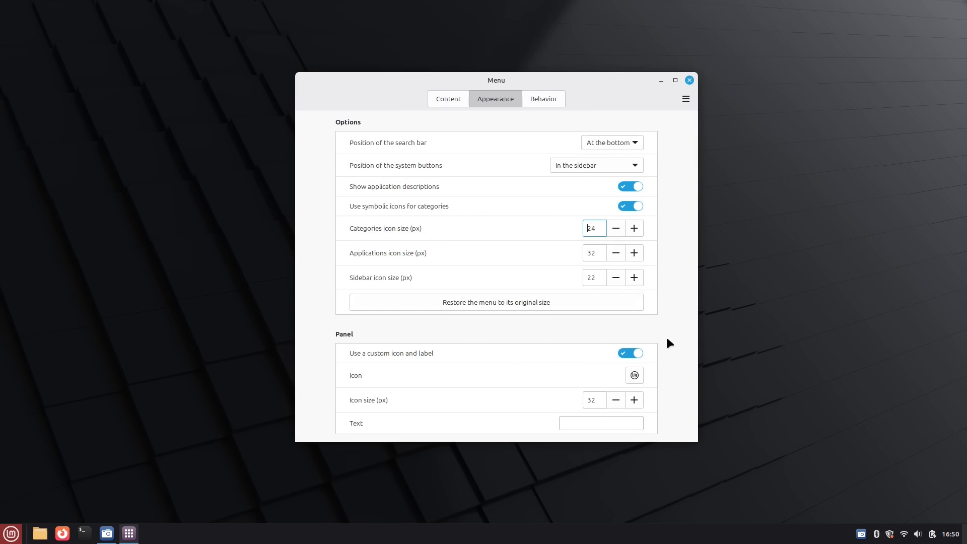
click(632, 351)
click(632, 352)
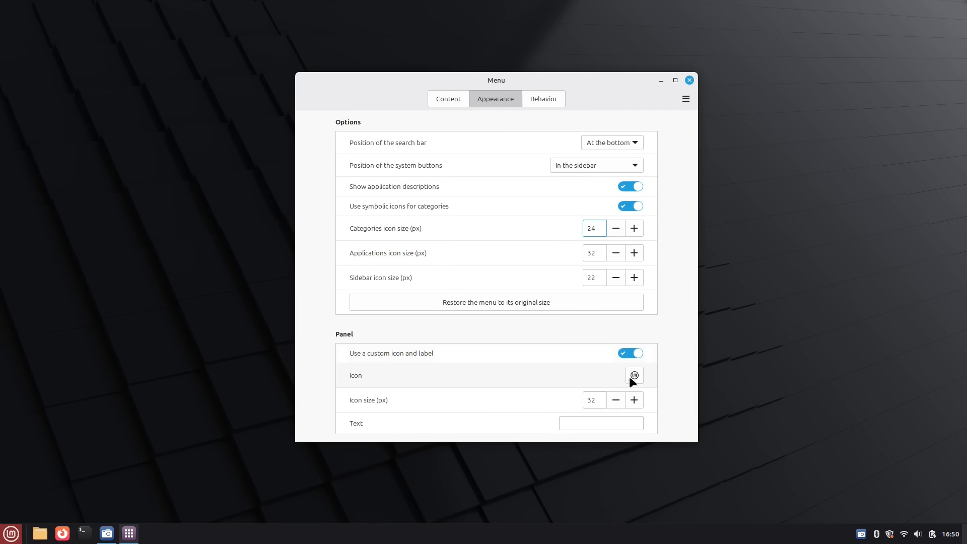
click(633, 375)
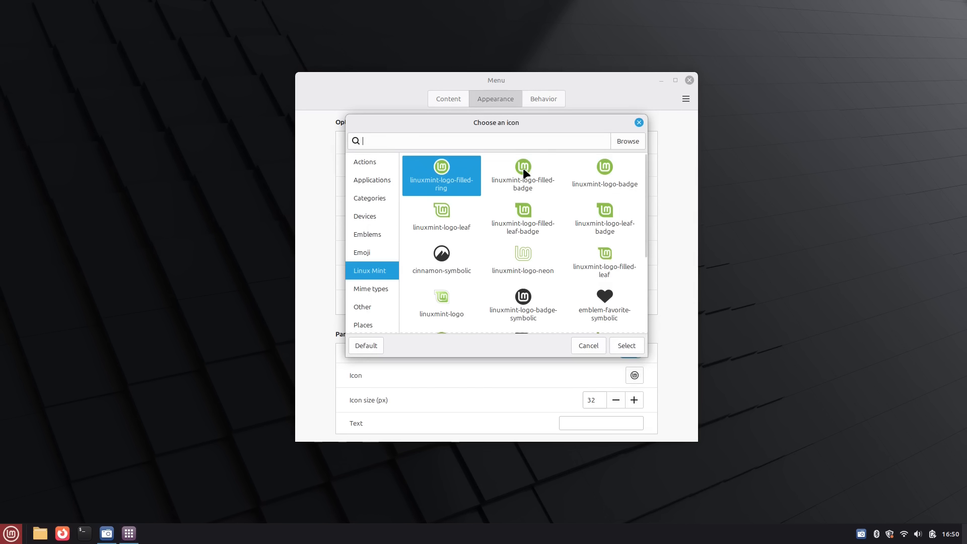
click(449, 171)
click(607, 185)
double_click(615, 174)
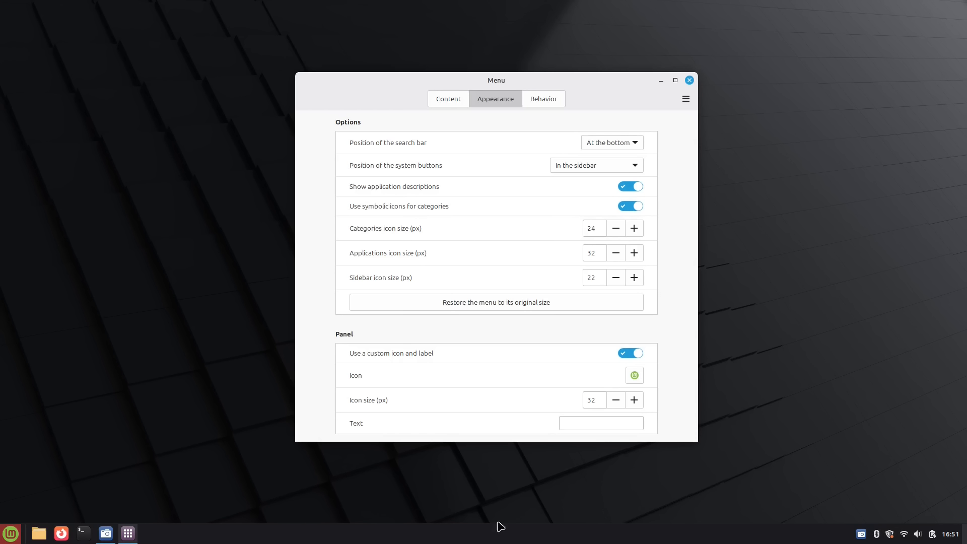
click(246, 452)
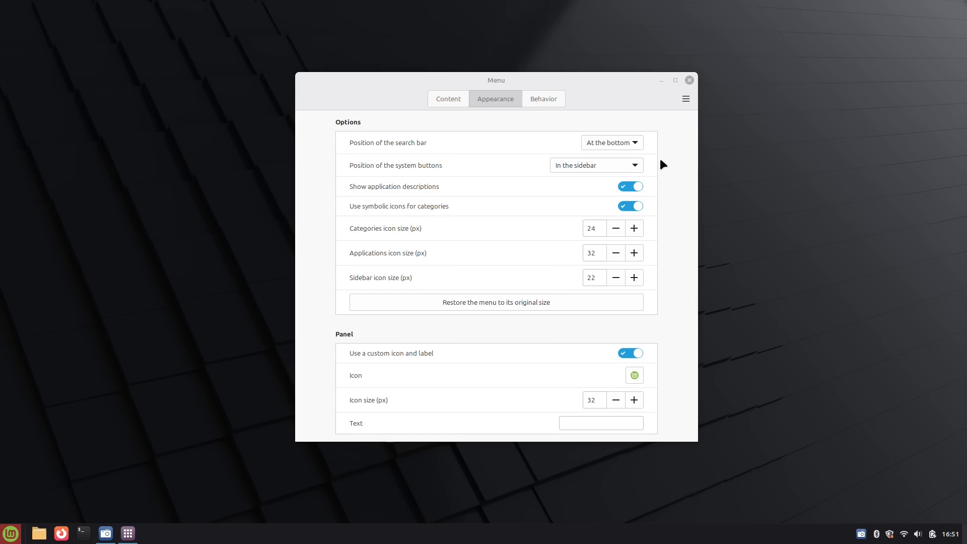
click(689, 81)
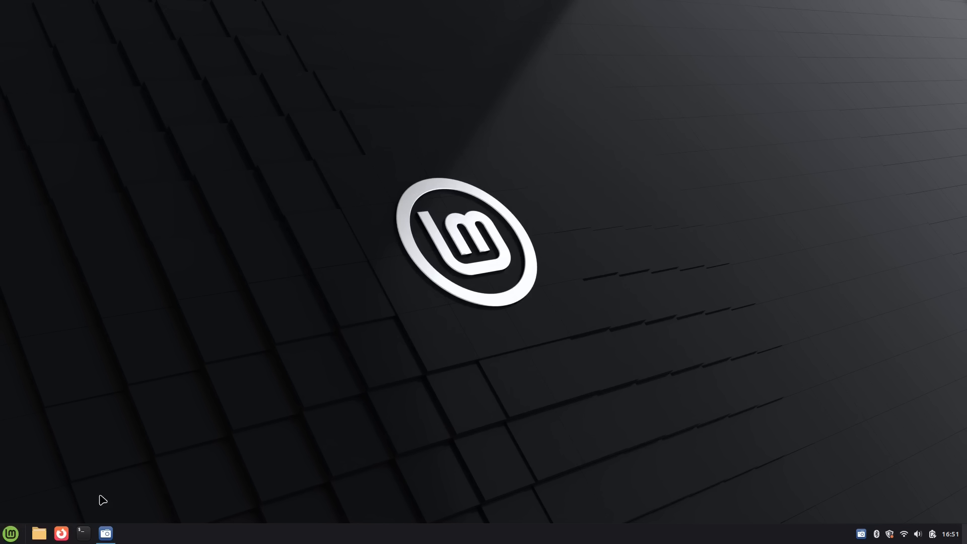
Reopen the menu applet's configuration, move its window clear of the application menu, and open the menu to view its sidebar.
right_click(8, 536)
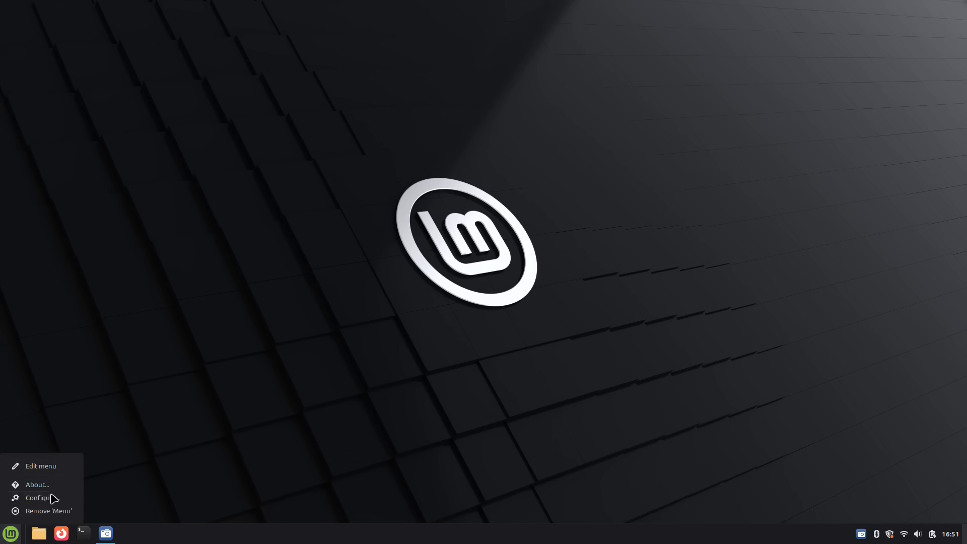
click(44, 502)
drag(408, 72, 683, 93)
click(13, 530)
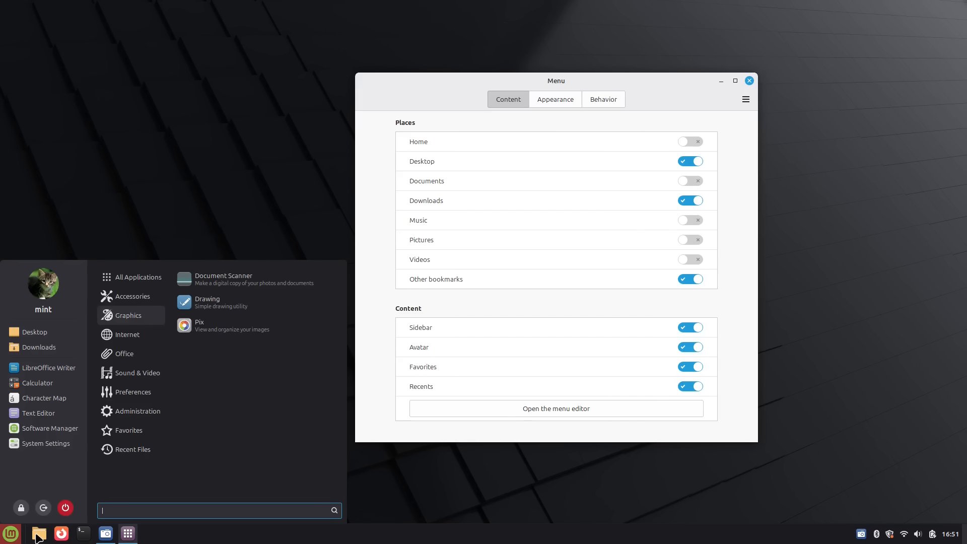
Open the Home folder in the file manager, view its folders, and close it again.
click(38, 537)
click(38, 537)
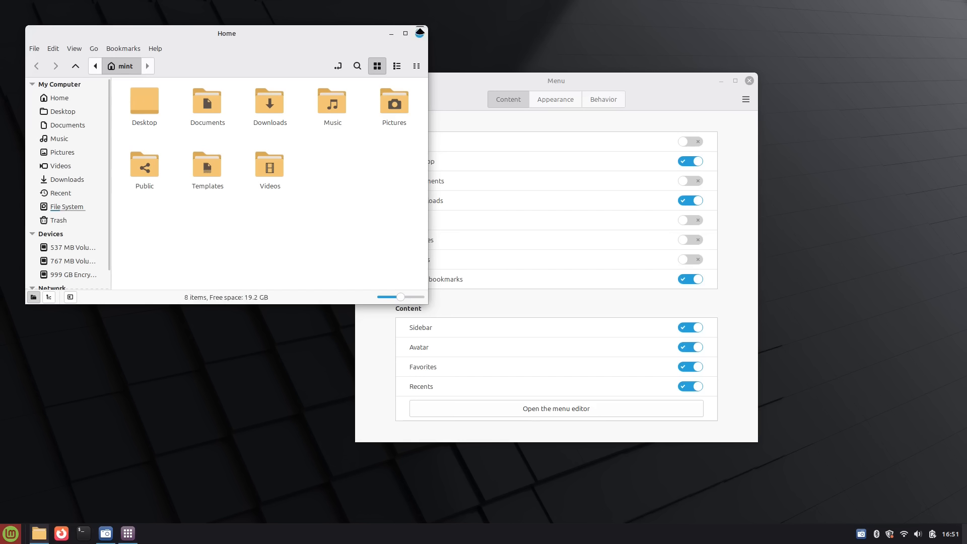
click(418, 32)
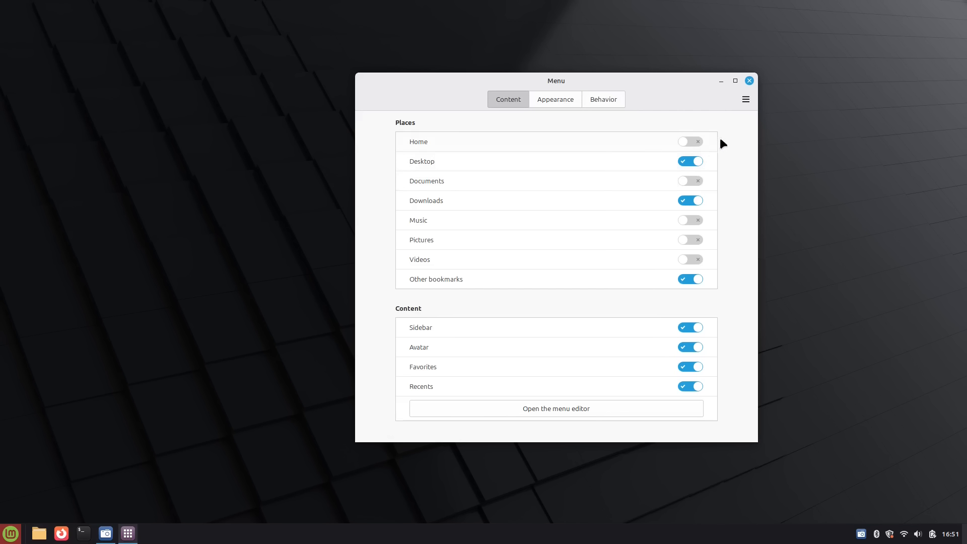
Enable Home and Documents and disable Downloads as menu places, and check the sidebar in the application menu.
click(686, 142)
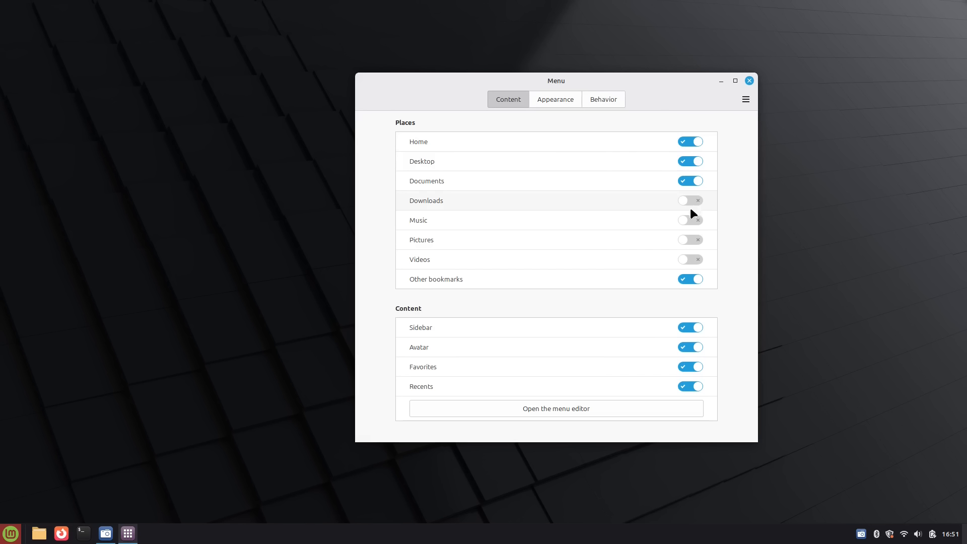
click(687, 220)
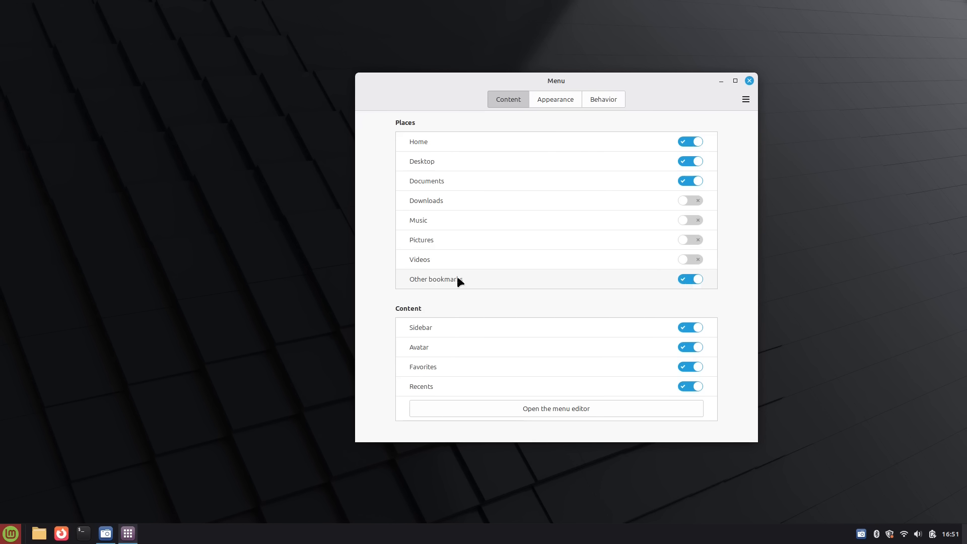
click(10, 533)
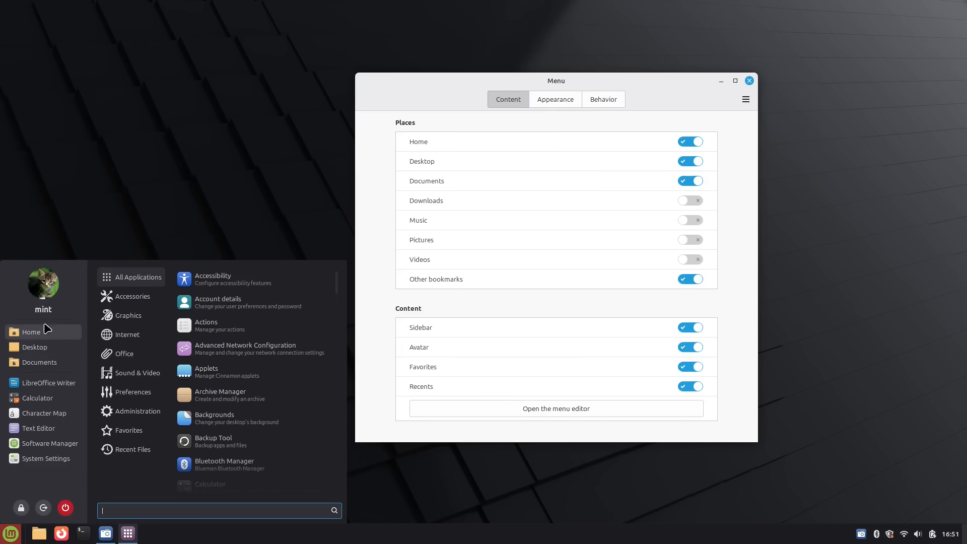
Turn off the menu's avatar, check the application menu without it, and turn the avatar back on.
click(684, 347)
click(685, 346)
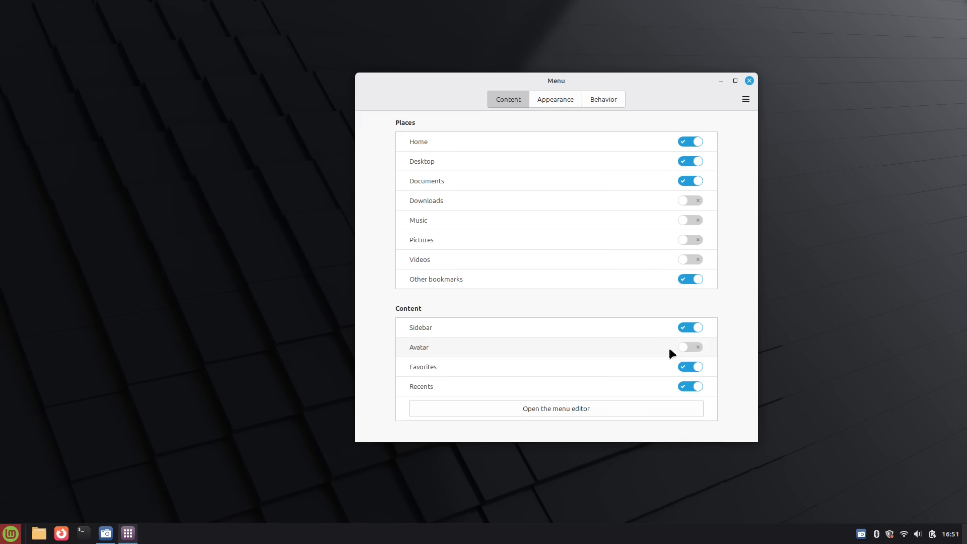
click(11, 533)
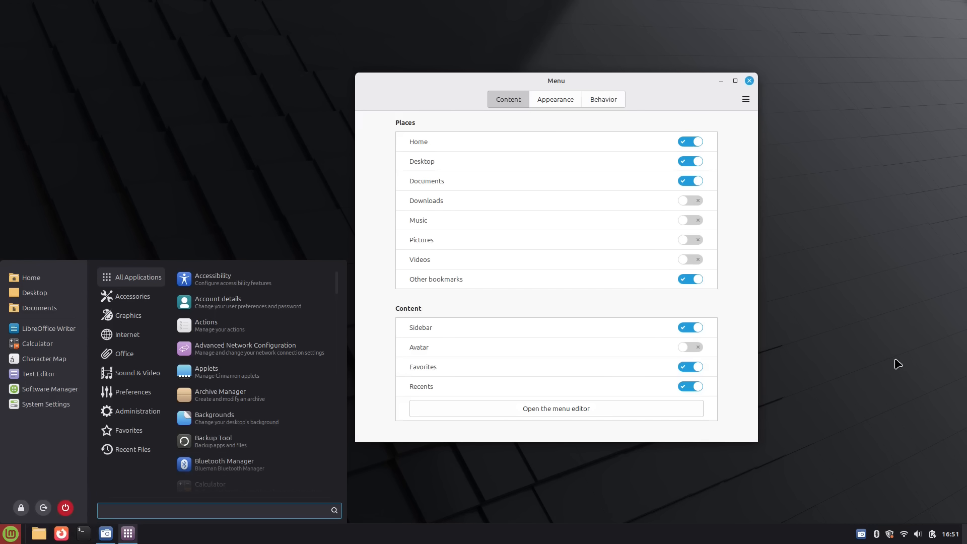
click(686, 347)
click(690, 347)
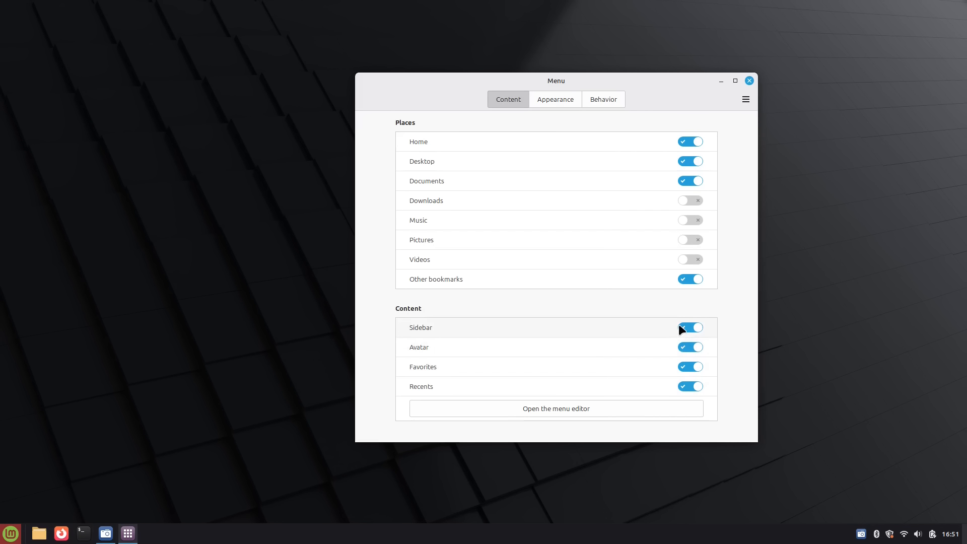
Turn off the menu's sidebar and look through the categories down to Recent Files in the application menu.
click(689, 326)
click(11, 533)
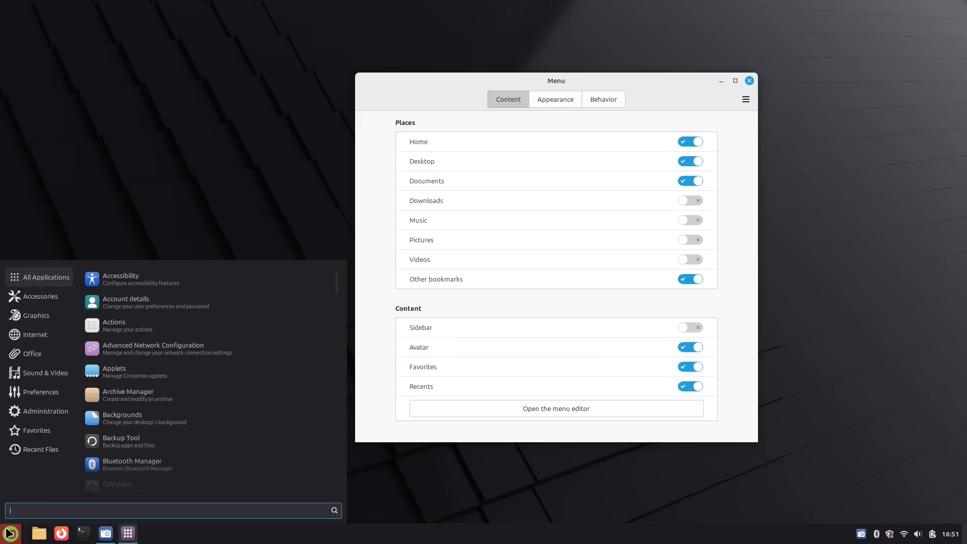
mouse_move(57, 283)
mouse_move(43, 454)
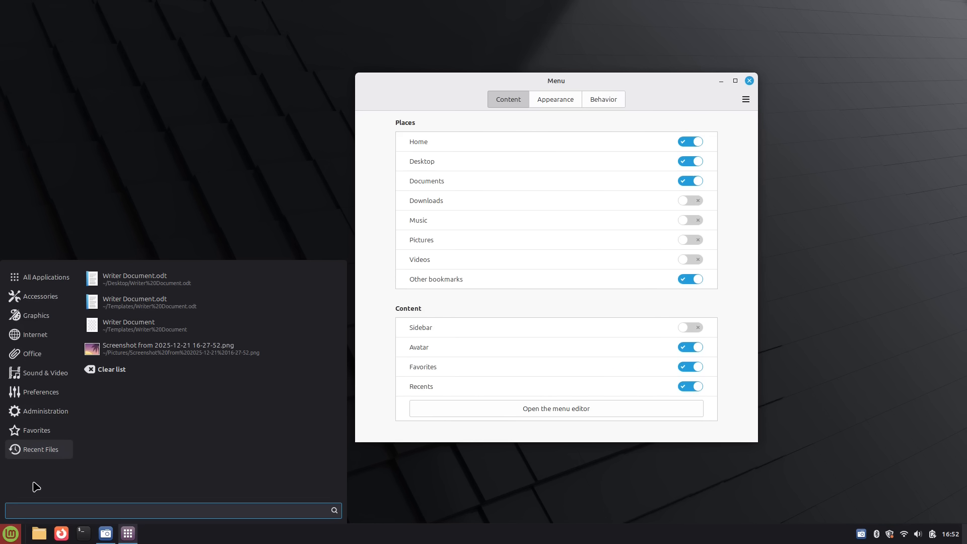
Search the application menu for "powe", clear the search, and reopen the menu to view its layout without the sidebar.
text(powe)
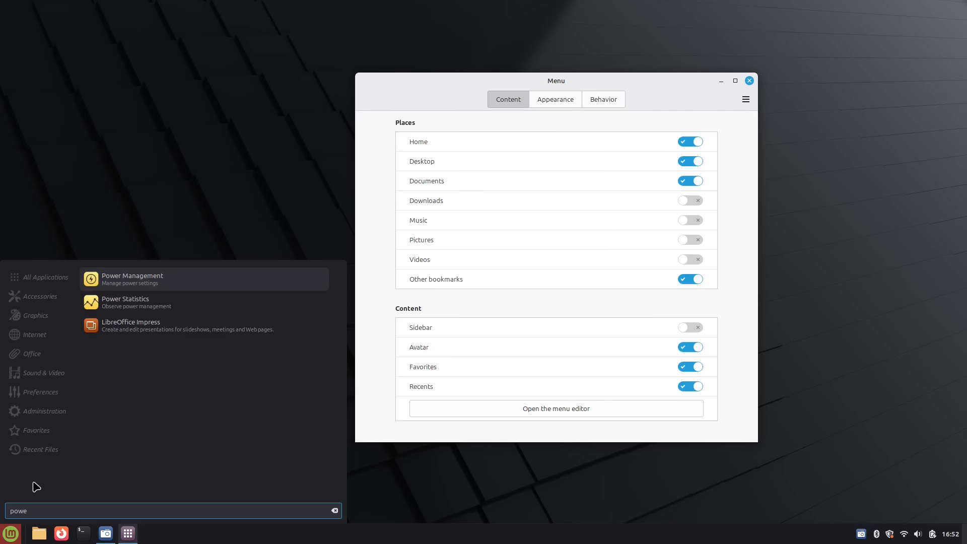
key(BackSpace)
key(BackSpace)
key(BackSpace)
click(131, 208)
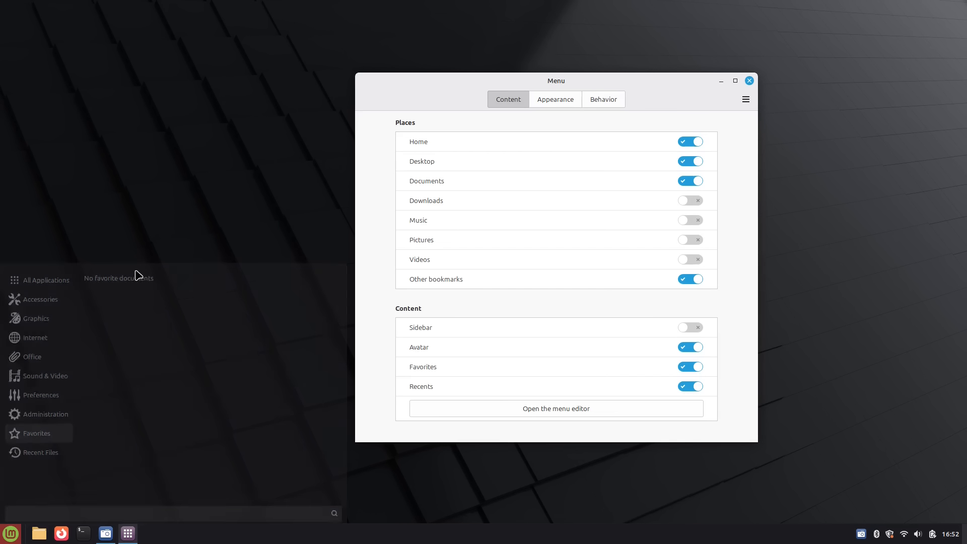
click(14, 539)
click(14, 539)
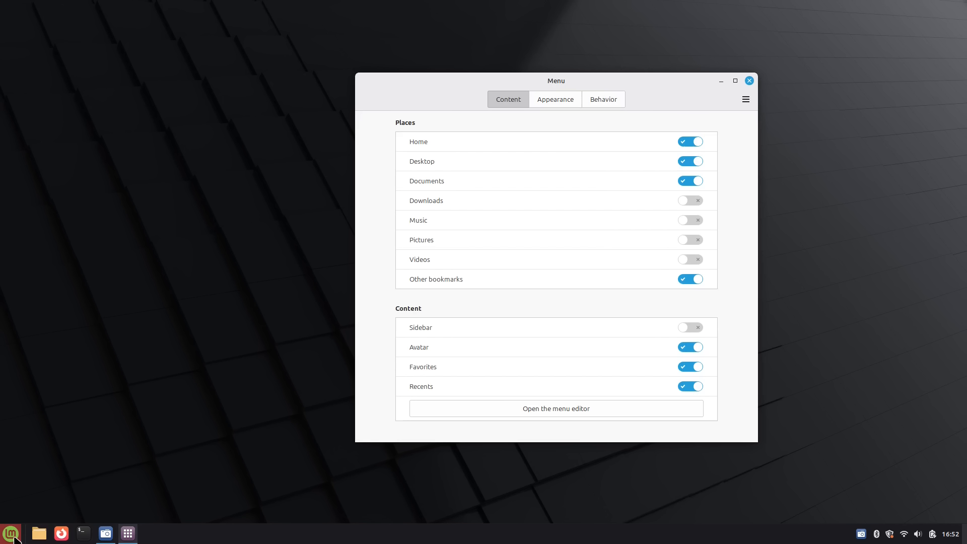
click(2, 538)
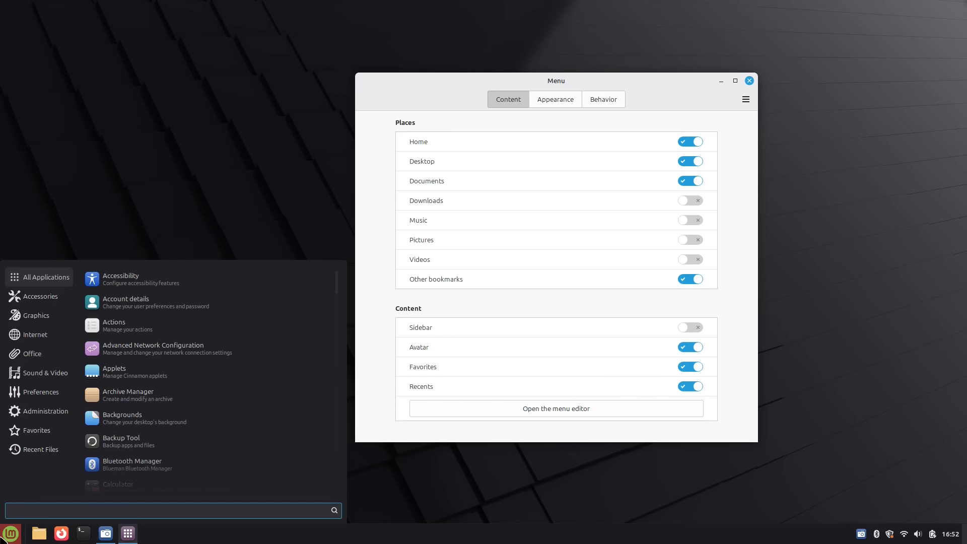
Turn the menu's sidebar back on and check the application menu.
click(687, 324)
click(688, 326)
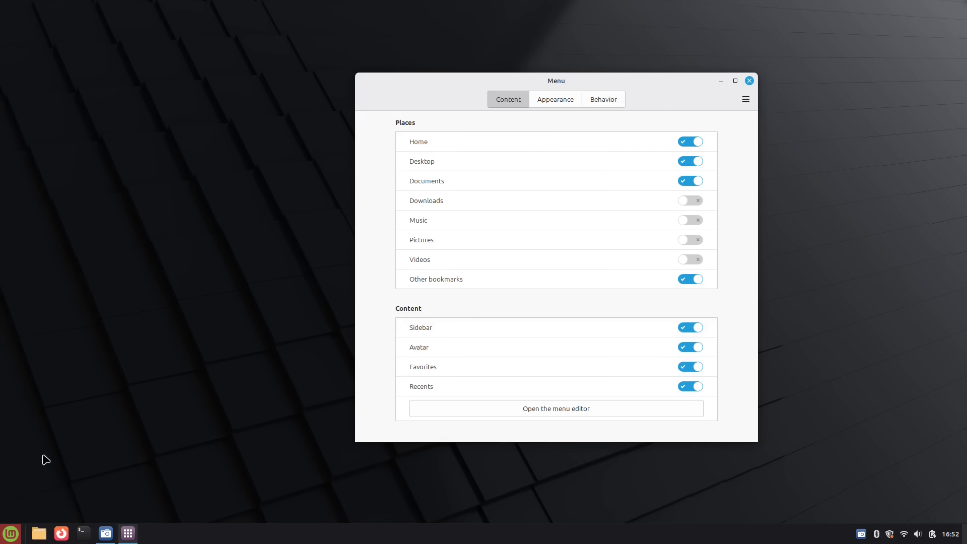
click(10, 530)
click(10, 531)
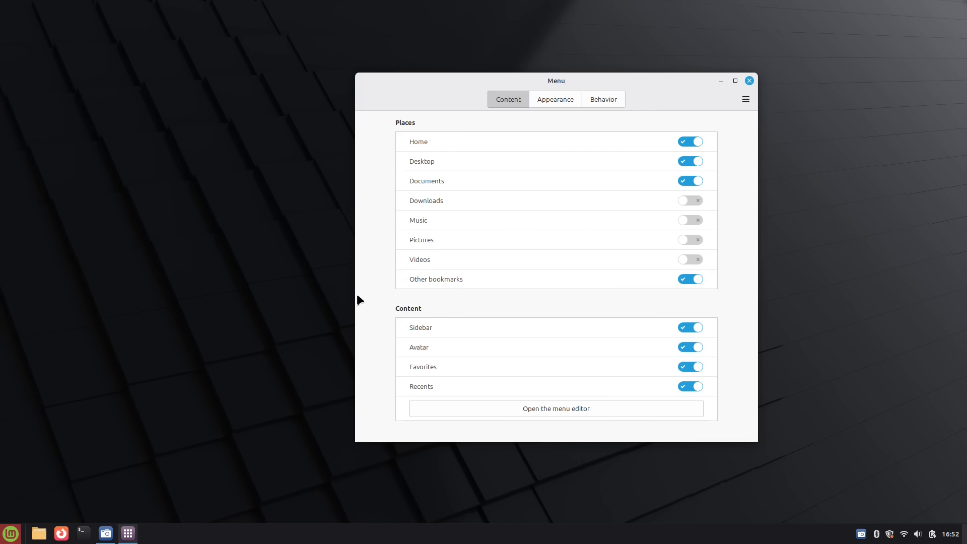
Set the position of the system buttons to "Alongside the search bar" and check them in the application menu.
click(566, 106)
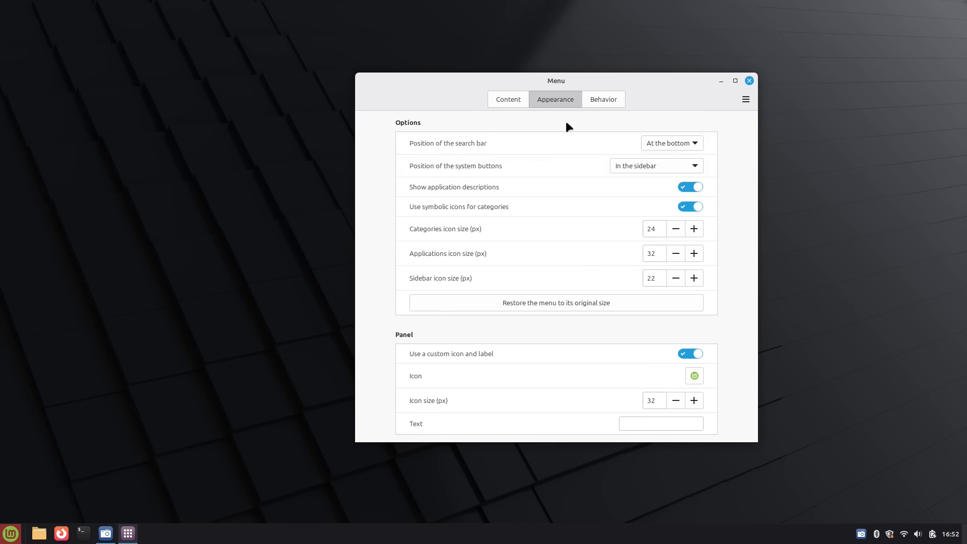
click(651, 160)
click(650, 177)
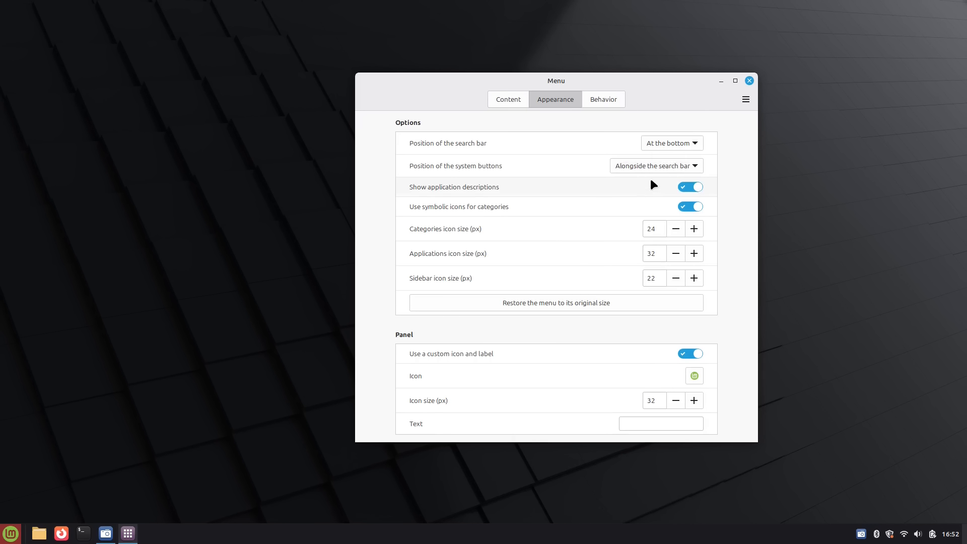
click(6, 535)
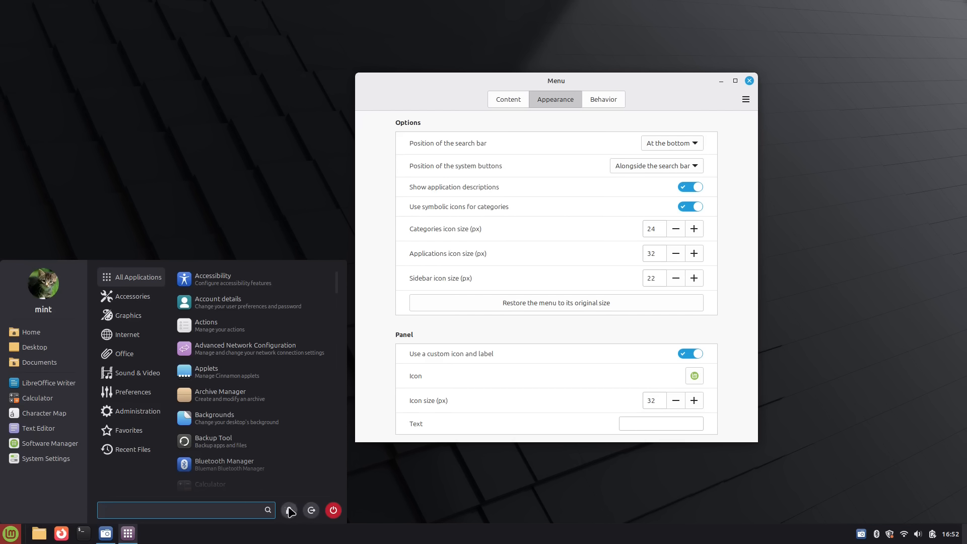
Turn off the sidebar in the menu's content settings and view the application menu with buttons beside the search bar.
click(515, 97)
click(515, 98)
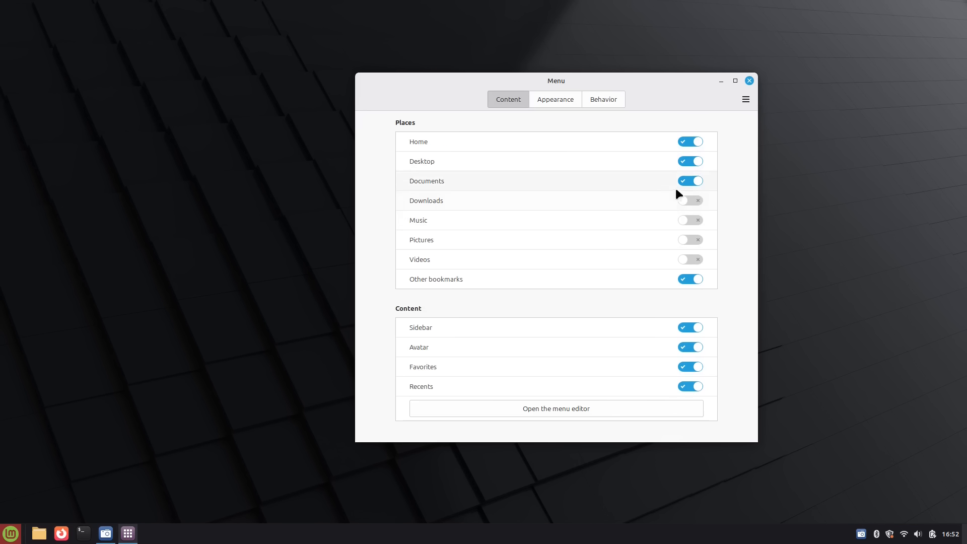
click(690, 327)
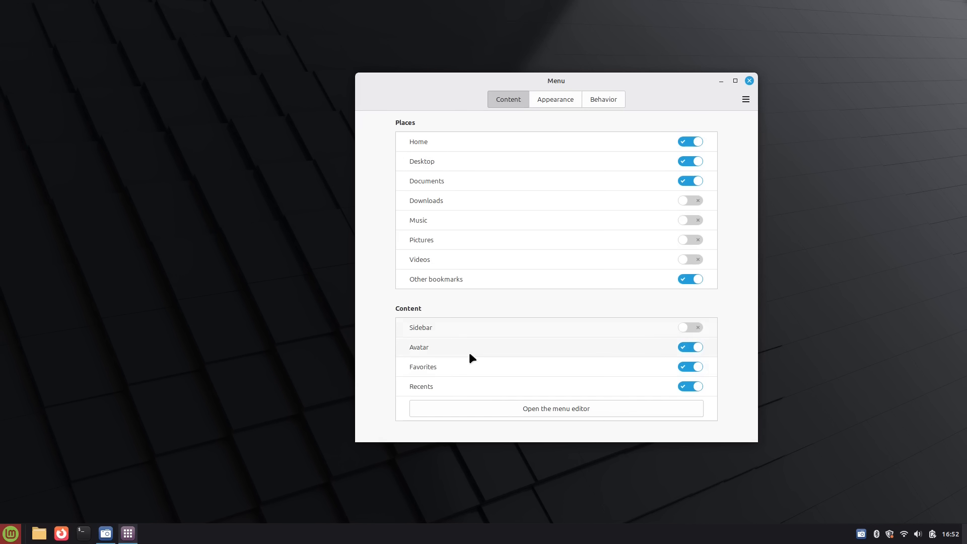
click(10, 532)
scroll(91, 486, down, 1)
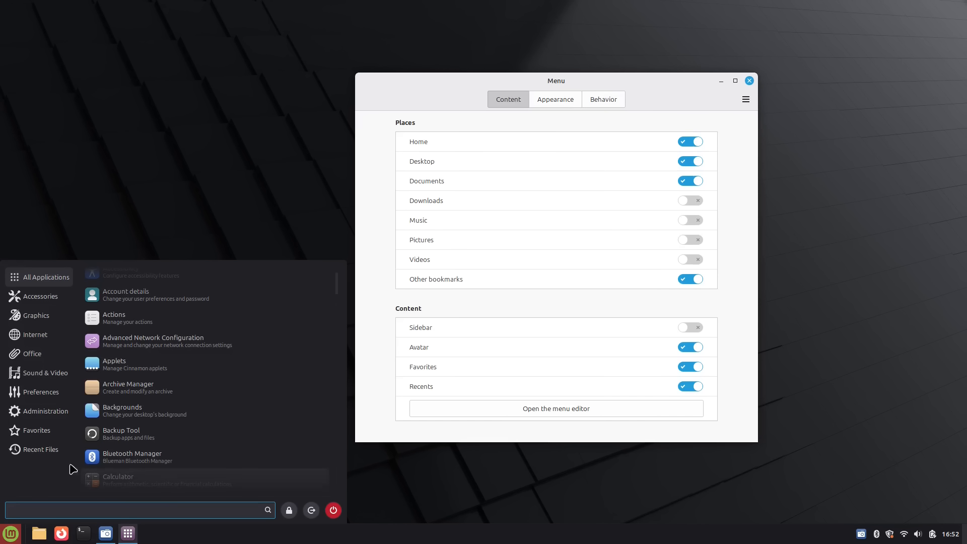
Set the position of the search bar to "At the top" and check the application menu's layout.
click(557, 96)
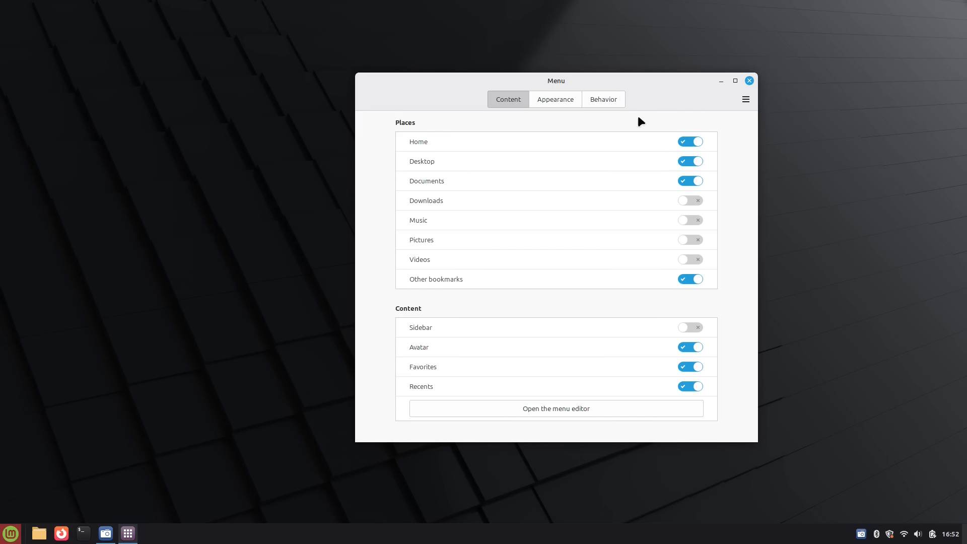
click(563, 97)
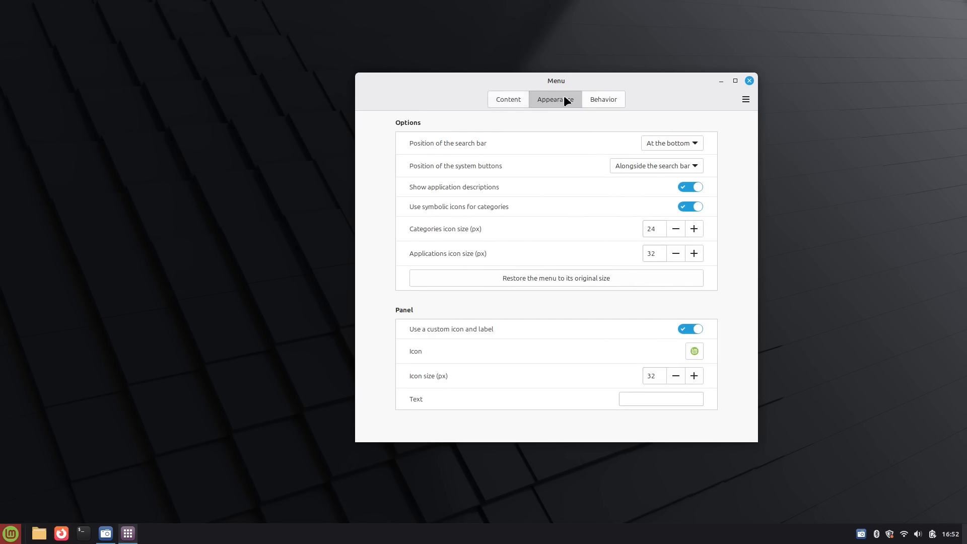
click(672, 139)
click(664, 126)
click(11, 533)
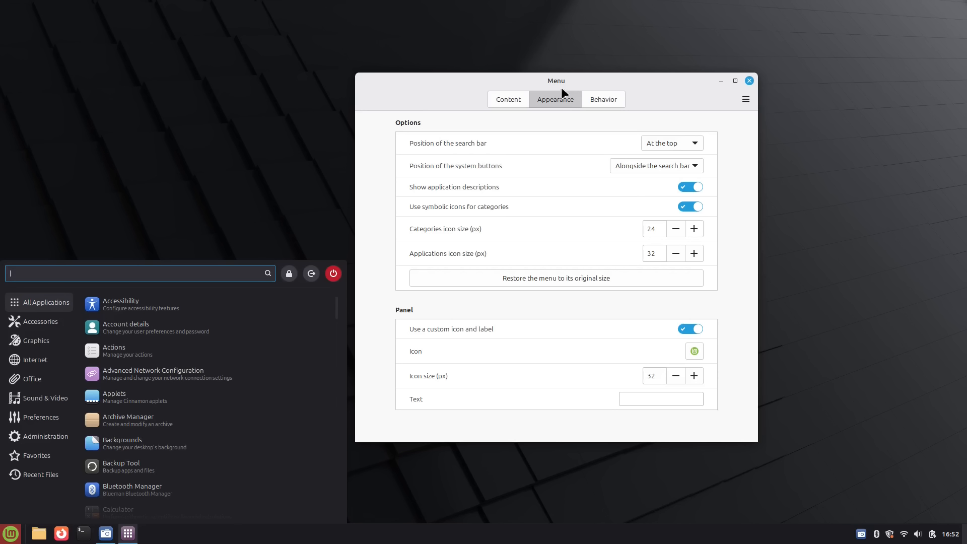
Set the search bar's position back to "At the bottom" and the system buttons' position to "In the sidebar".
click(681, 141)
click(680, 141)
click(677, 154)
click(680, 166)
click(645, 148)
Re-enable the sidebar in the menu's content settings, then check the restored layout in the application menu and close it.
click(517, 99)
click(690, 327)
click(11, 533)
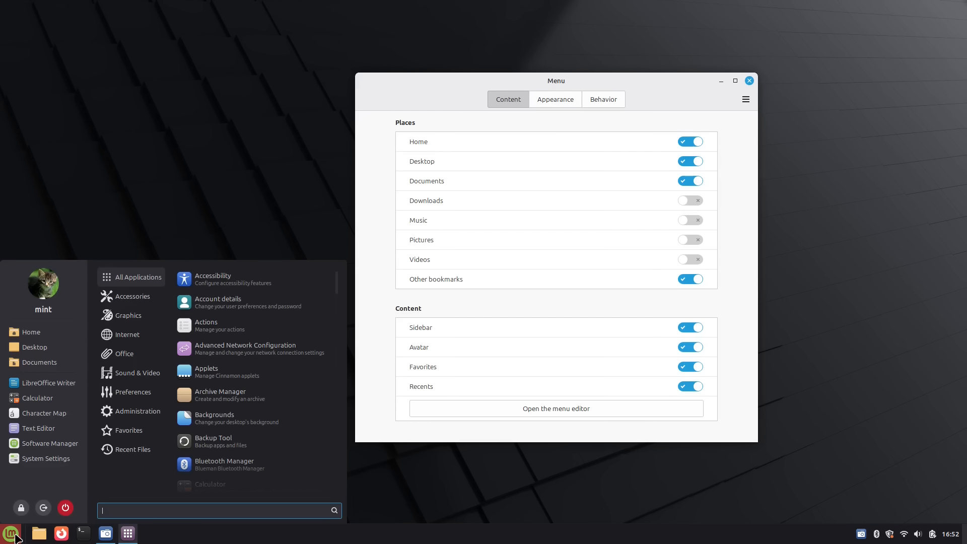
click(14, 536)
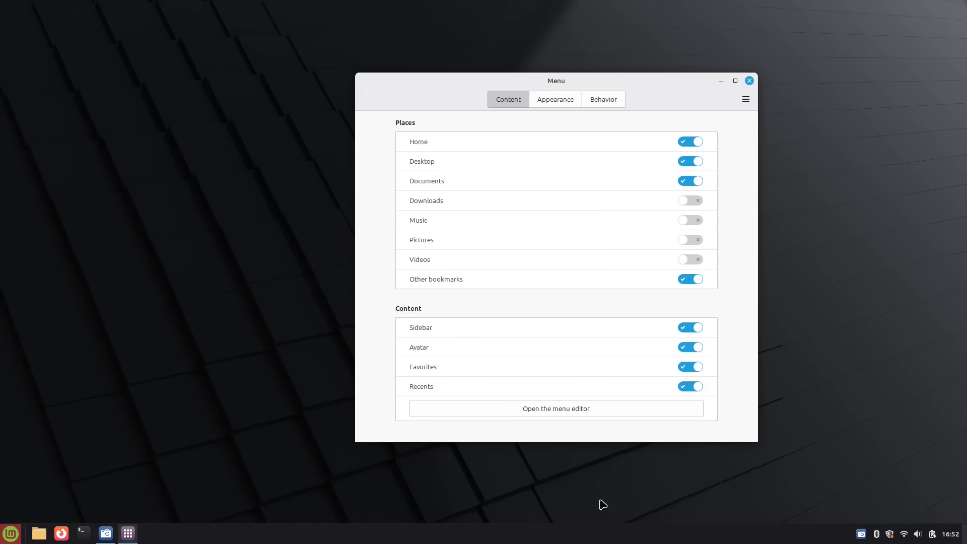
Turn off Favorites in the menu's content settings, check the application menu, and turn the option back on.
click(694, 367)
click(10, 535)
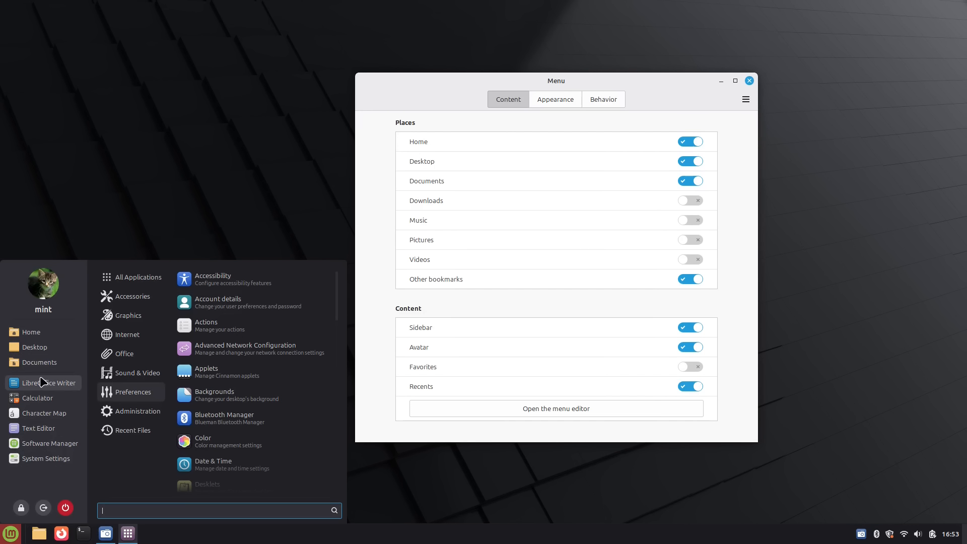
click(690, 367)
click(690, 367)
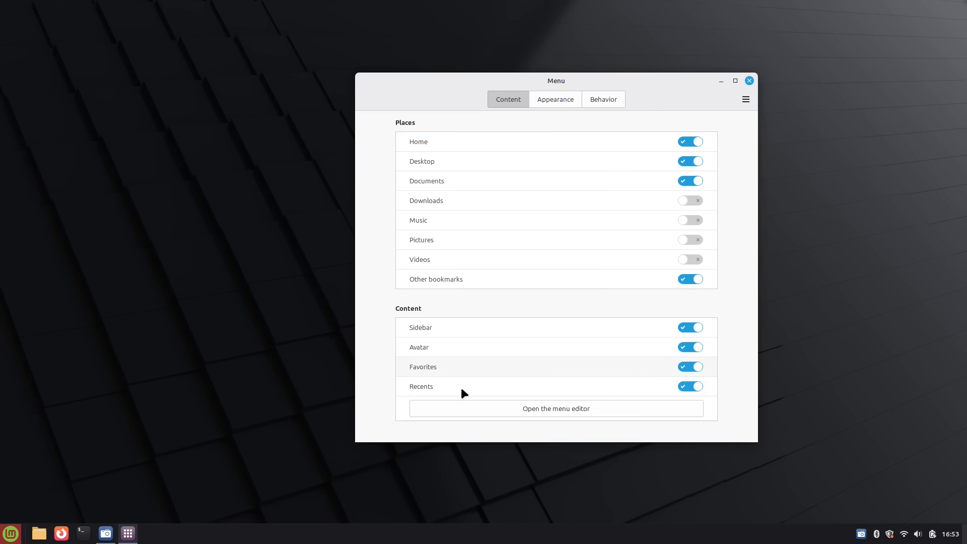
View the Favorites and Recent Files categories in the application menu.
click(11, 533)
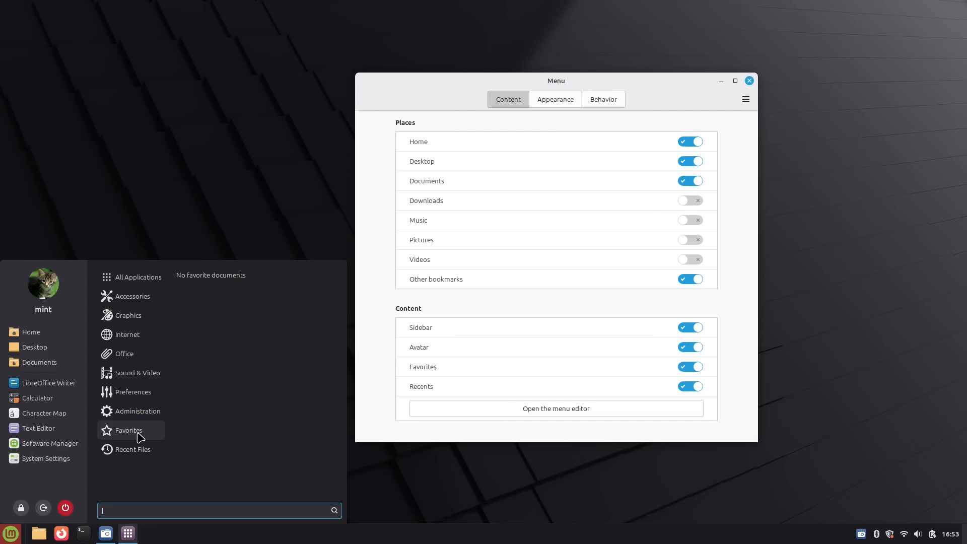
click(292, 92)
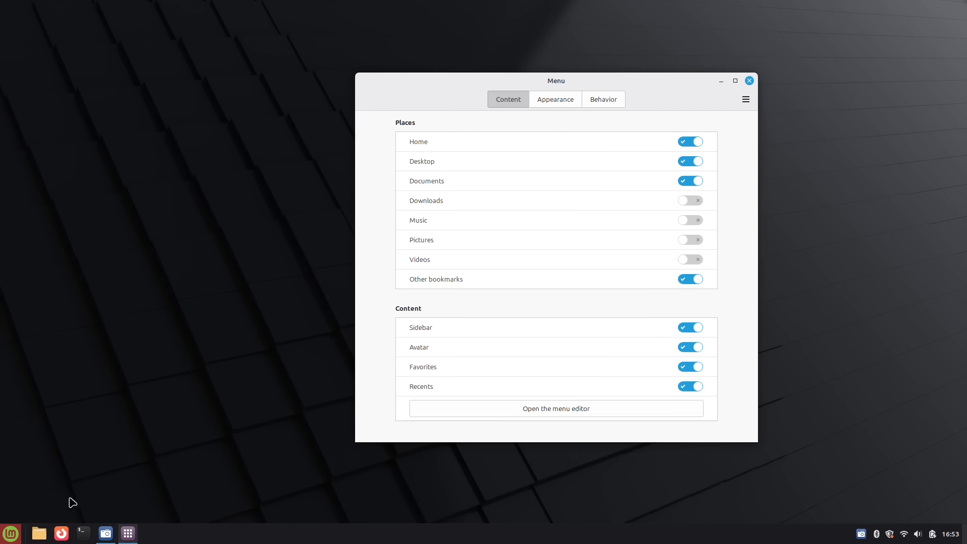
click(11, 533)
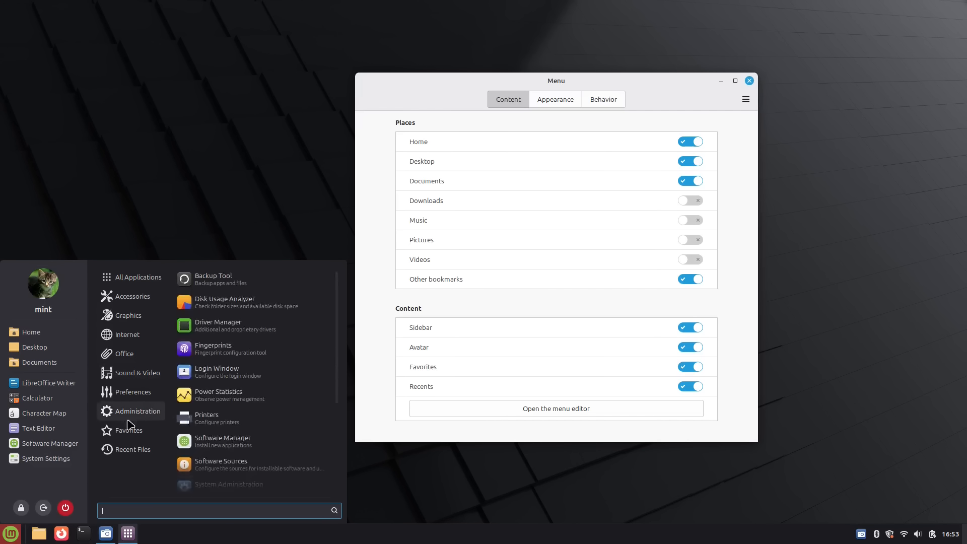
mouse_move(129, 449)
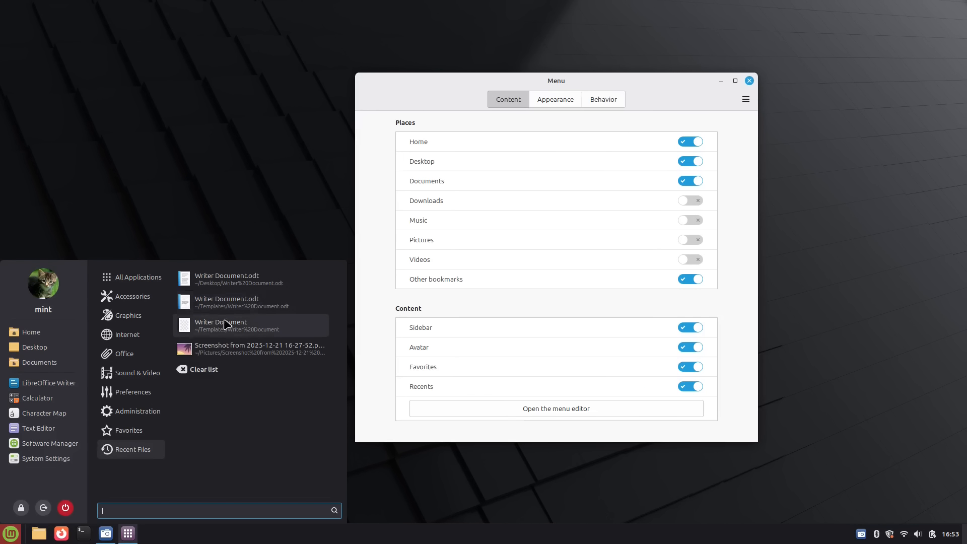
click(237, 304)
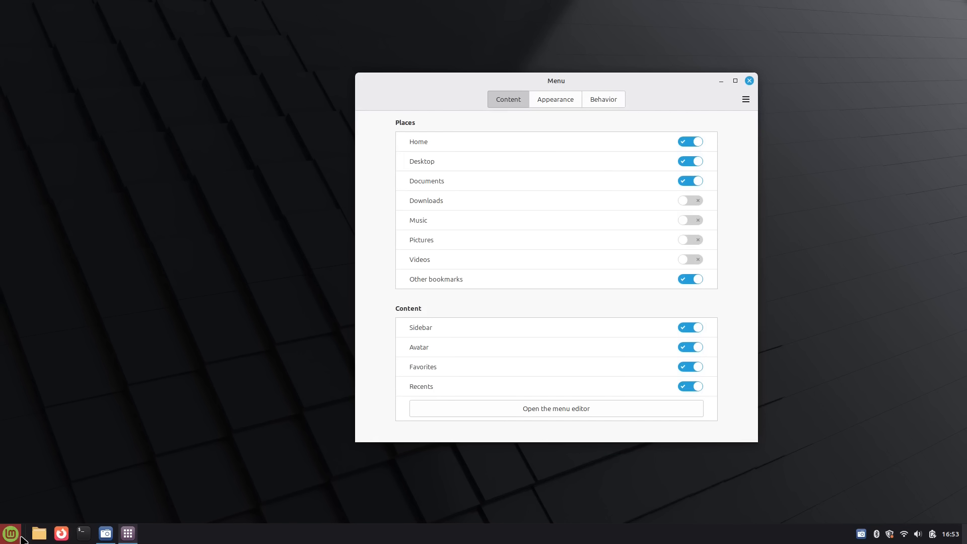
click(20, 537)
mouse_move(122, 436)
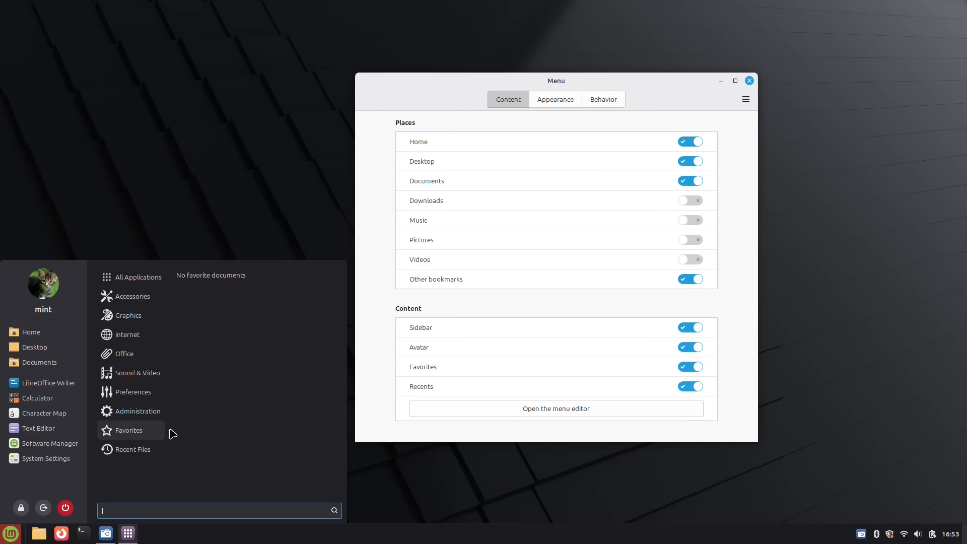
Turn off Favorites and Recents in the menu's content settings, checking the application menu's category list after each change.
click(689, 368)
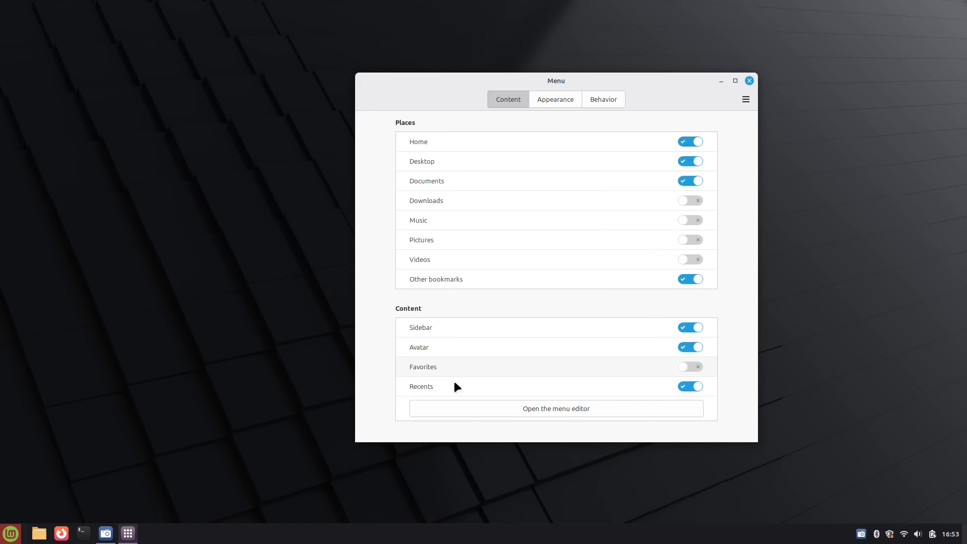
click(6, 535)
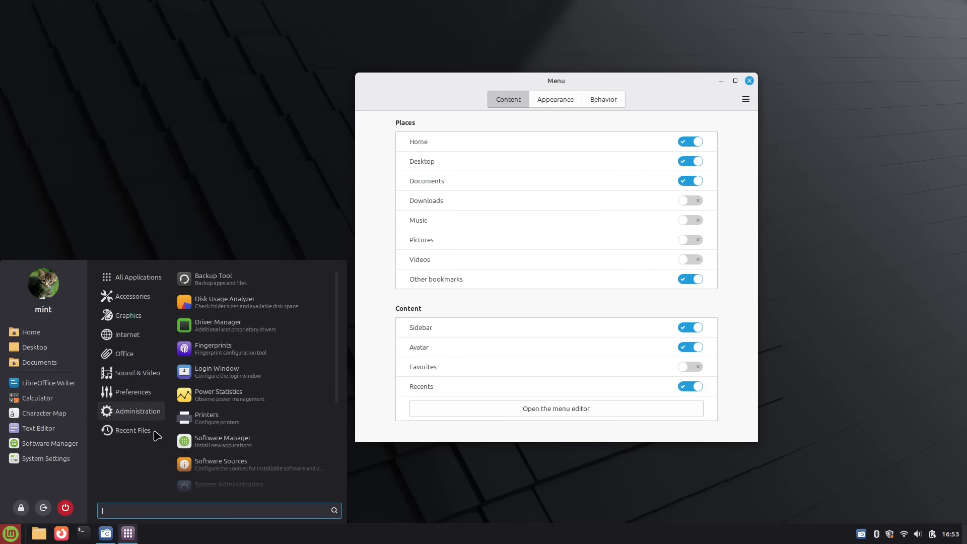
click(690, 389)
click(689, 385)
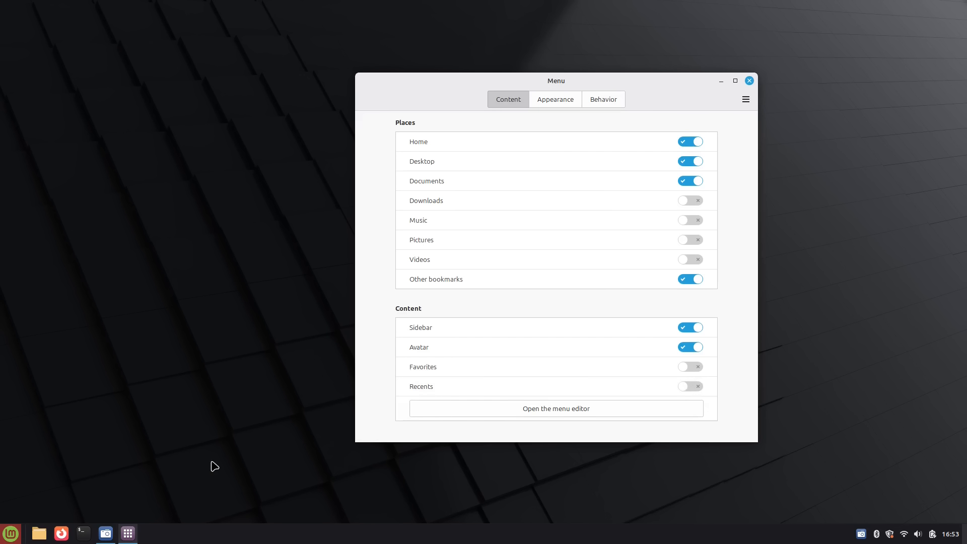
click(17, 537)
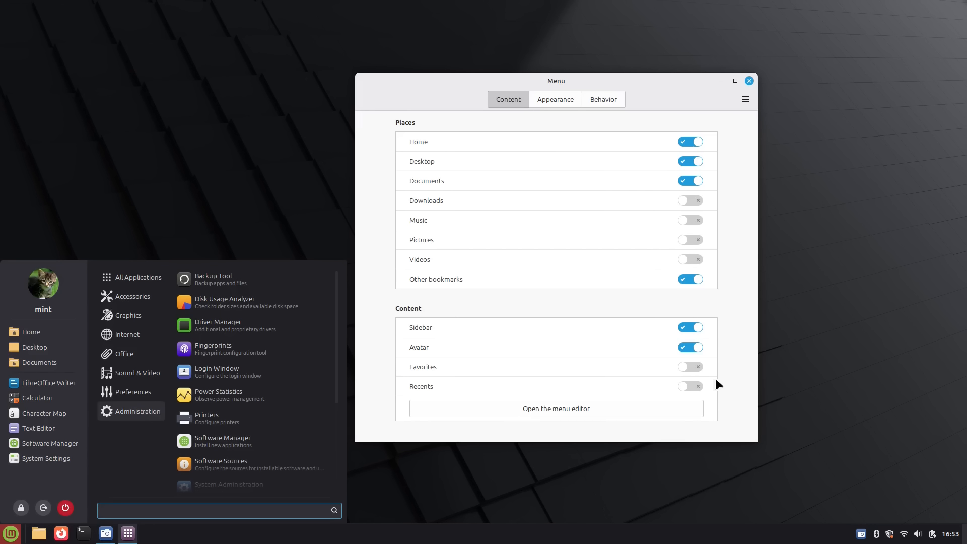
Re-enable Recents and Favorites in the menu's content settings and check both categories in the application menu.
click(693, 383)
click(693, 385)
click(694, 367)
click(8, 530)
mouse_move(166, 448)
mouse_move(121, 431)
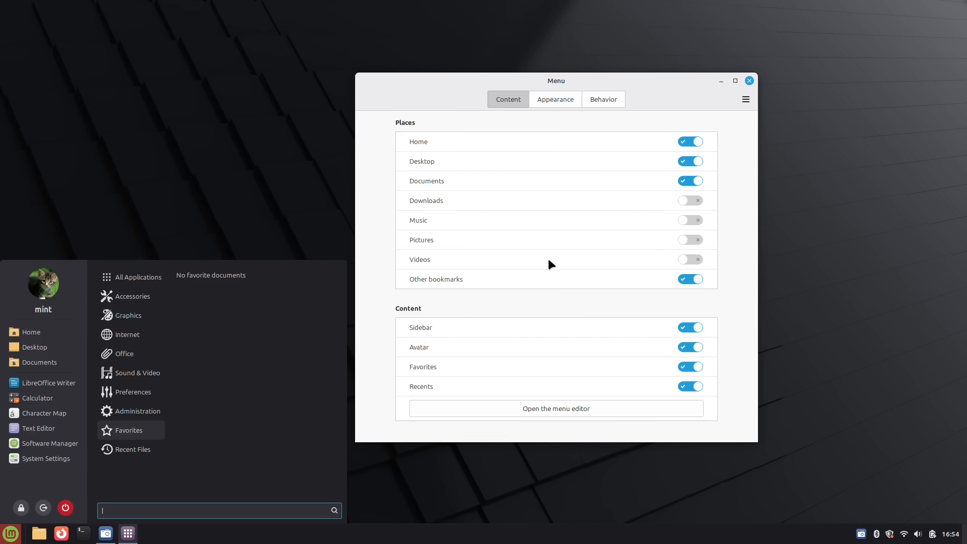
click(380, 186)
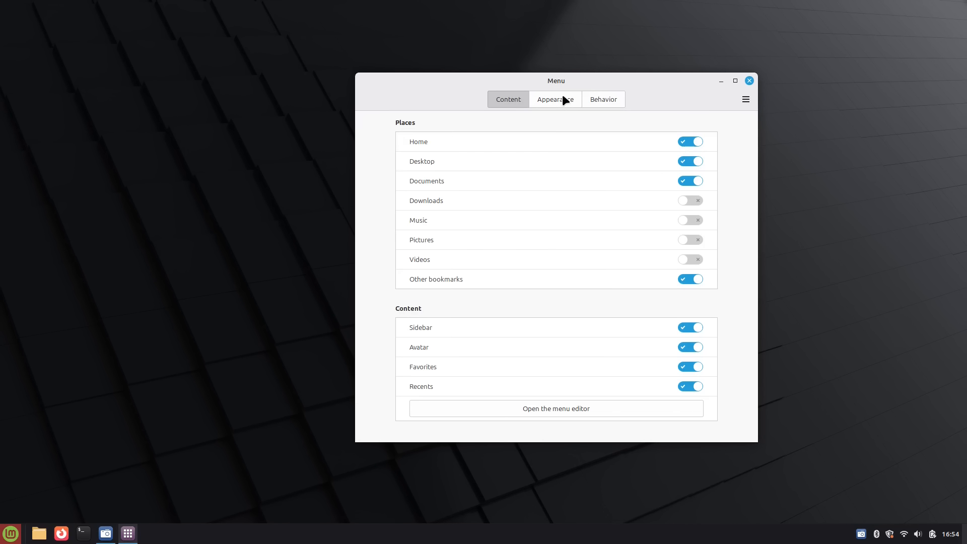
Enable Downloads among the menu's places and check the sidebar of the application menu.
click(697, 202)
click(10, 533)
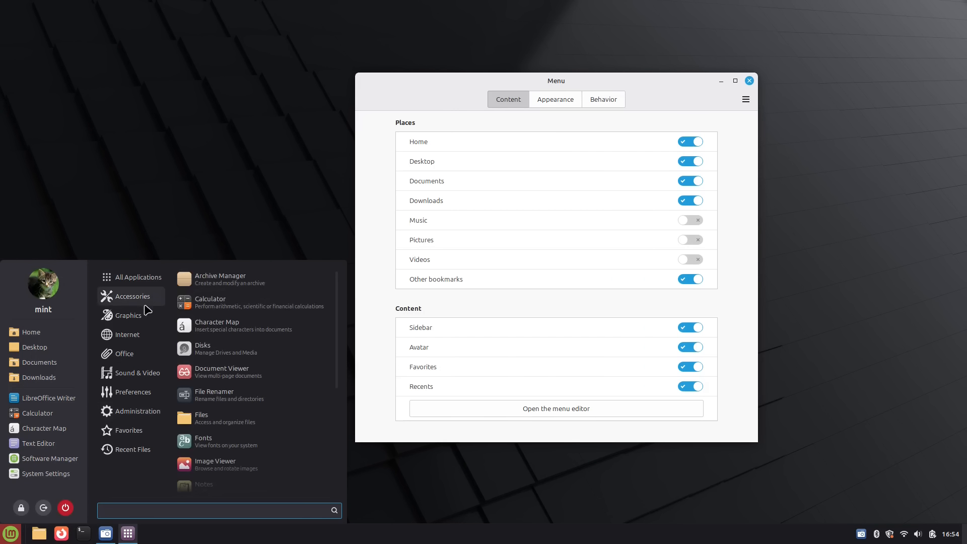
click(578, 105)
Turn off symbolic icons for categories in the menu's appearance settings and view the category icons in the application menu.
click(558, 102)
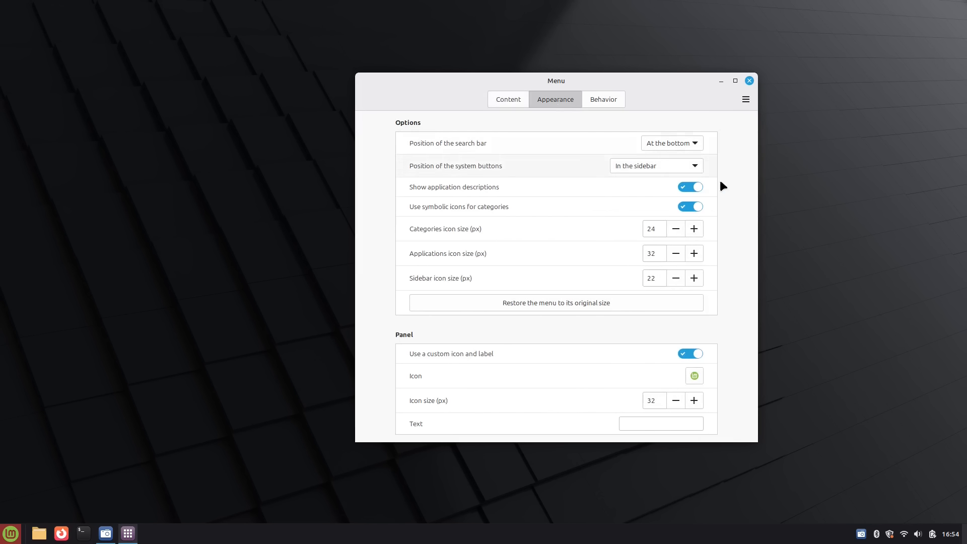
click(689, 207)
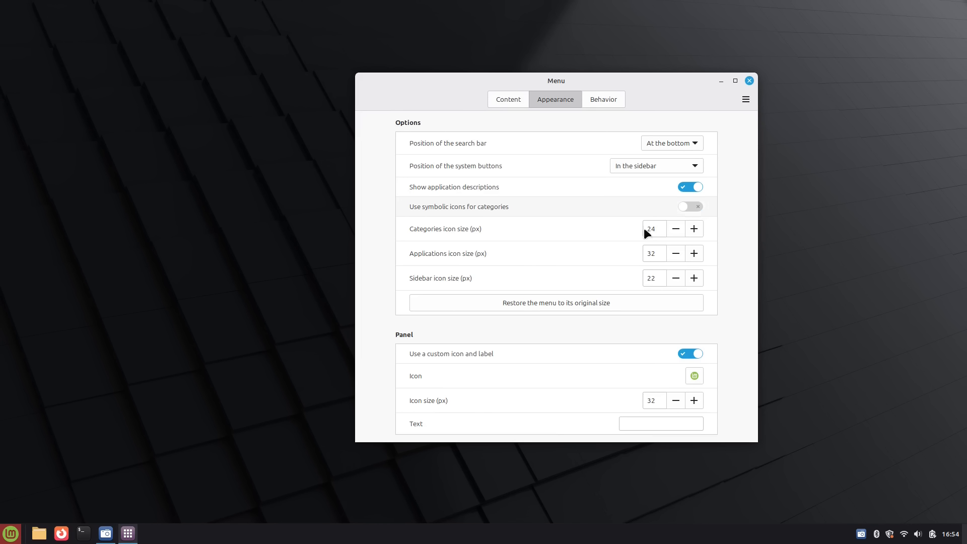
click(6, 537)
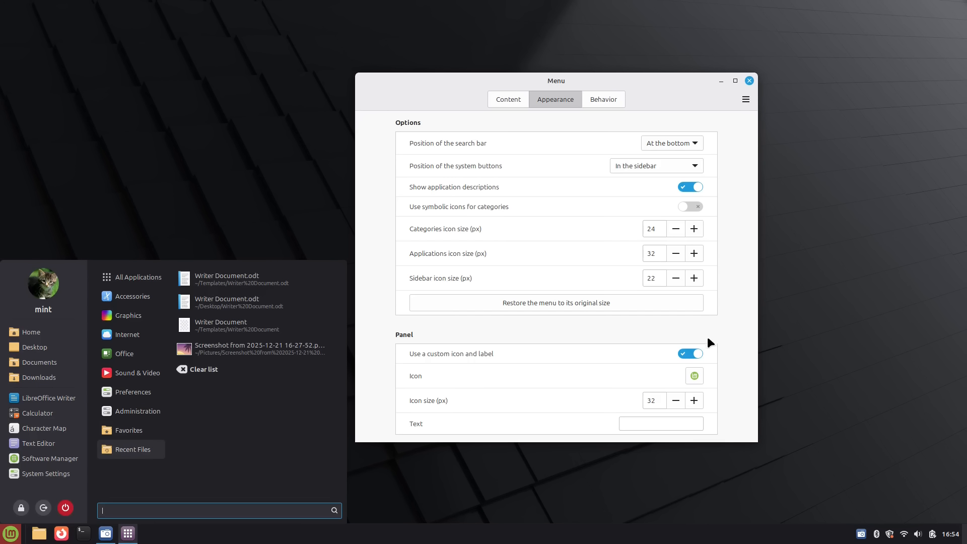
click(613, 111)
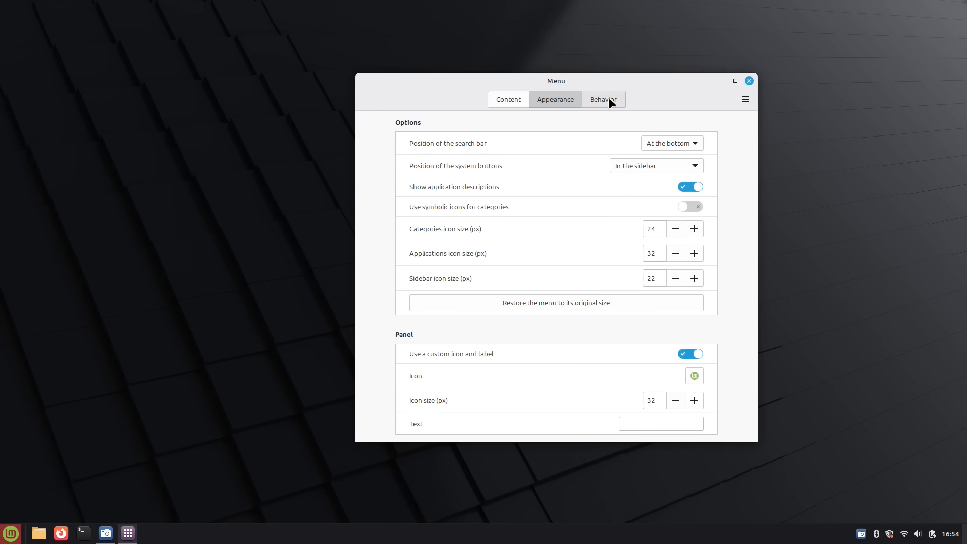
Review the menu's behavior settings, then close the settings window and look over the customized application menu.
click(608, 99)
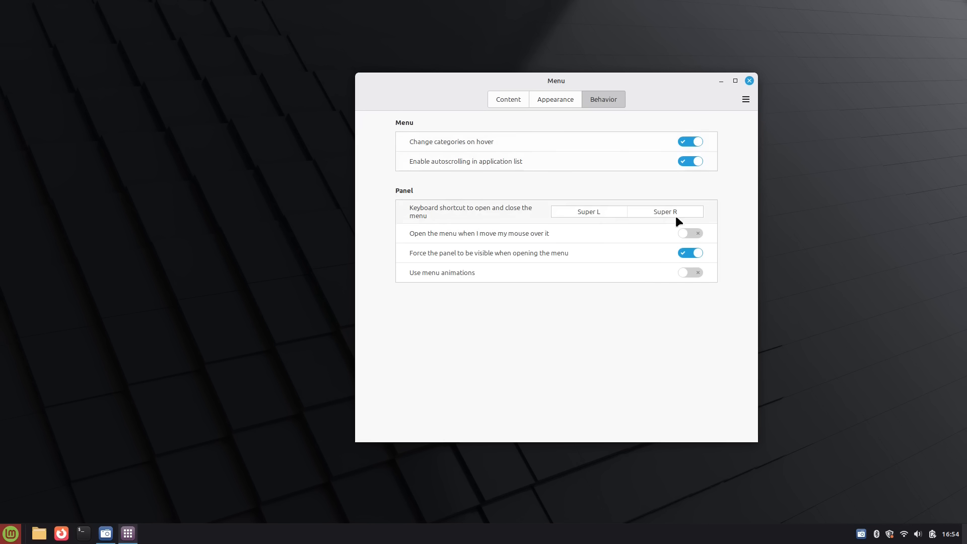
click(7, 537)
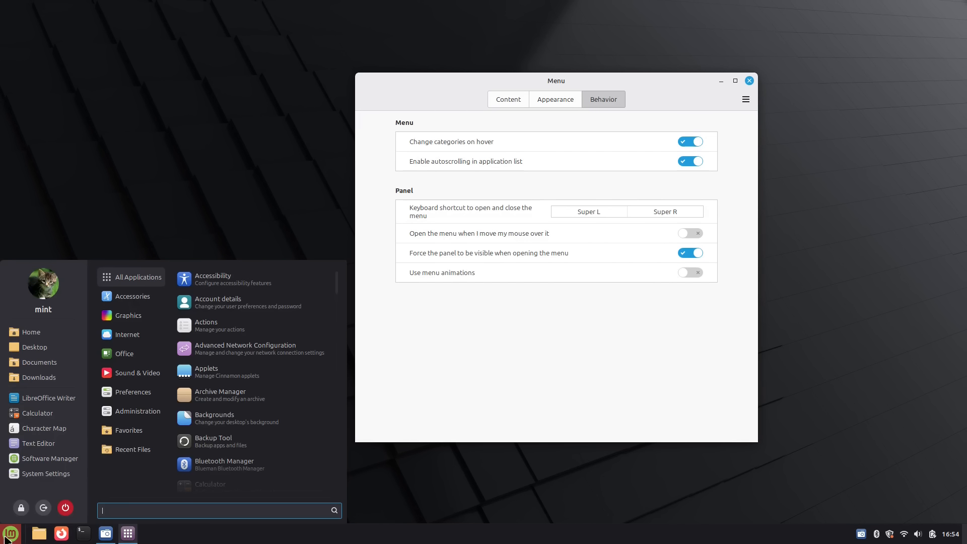
click(742, 78)
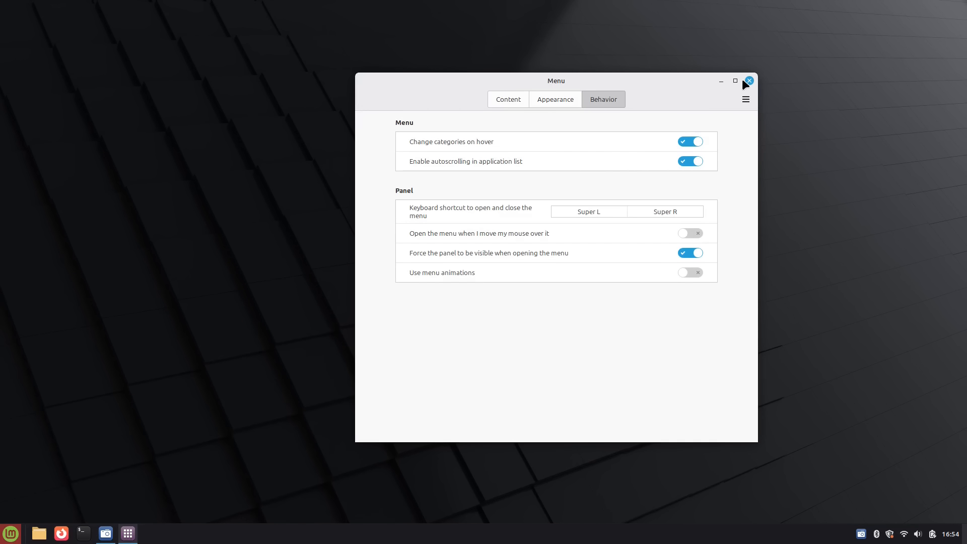
click(748, 79)
click(11, 534)
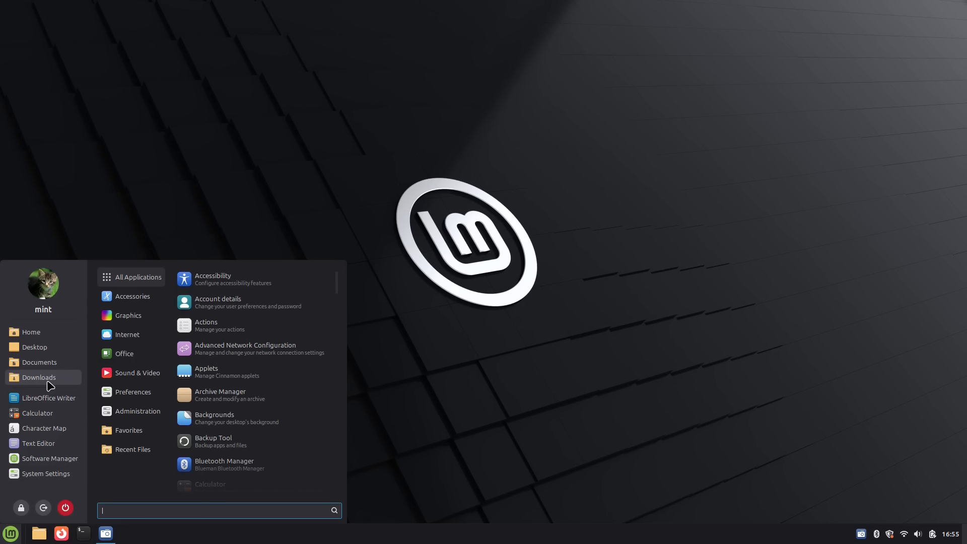
click(599, 382)
Open the panel's applet manager and browse the list of installed applets.
right_click(394, 537)
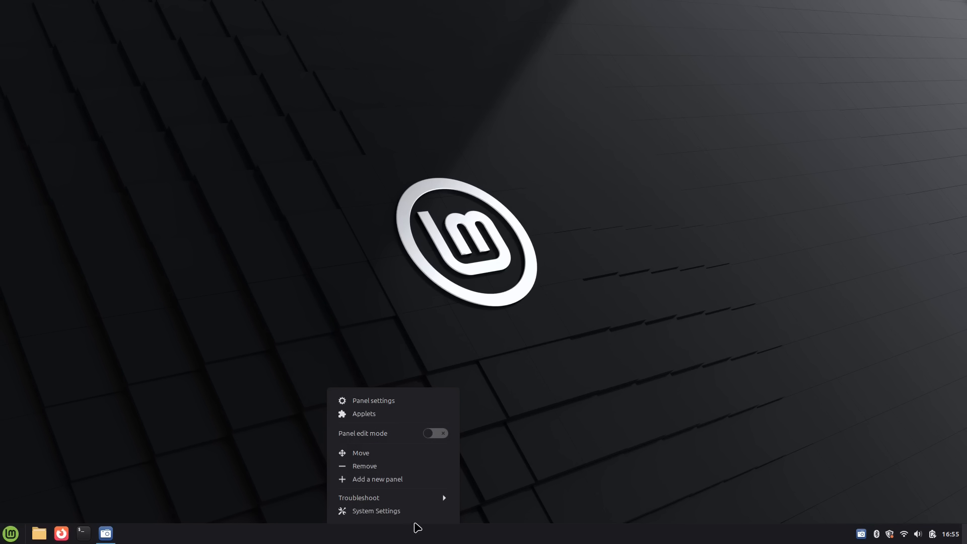
click(386, 413)
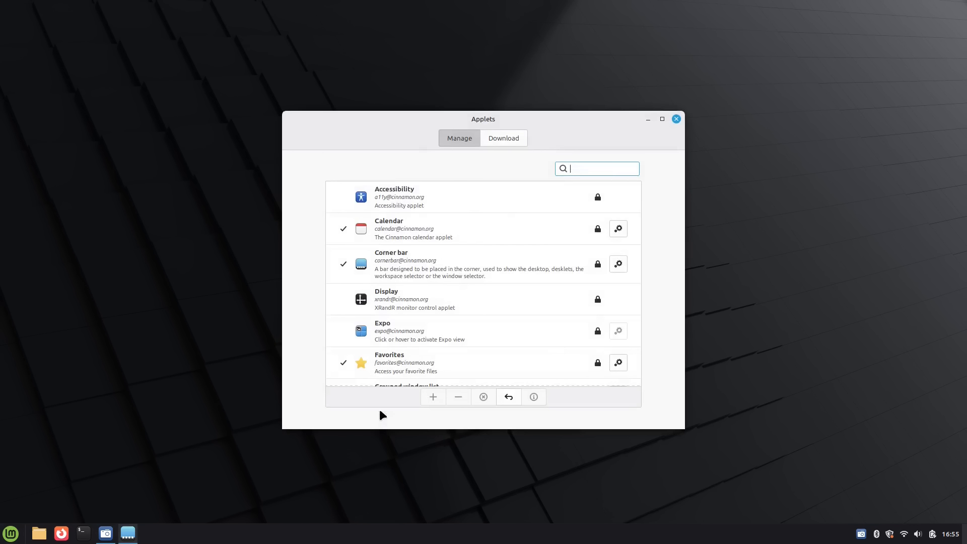
scroll(544, 257, down, 5)
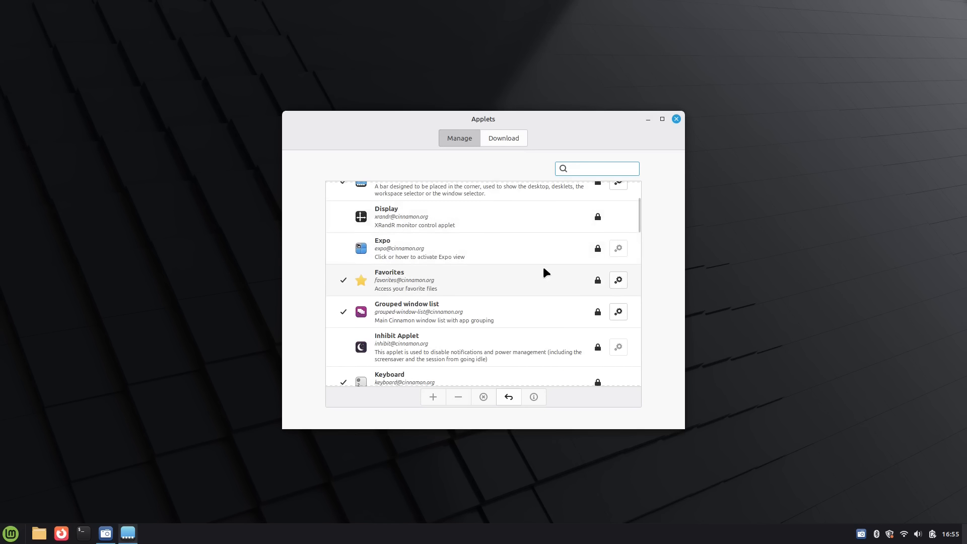
scroll(542, 268, down, 3)
scroll(477, 269, down, 2)
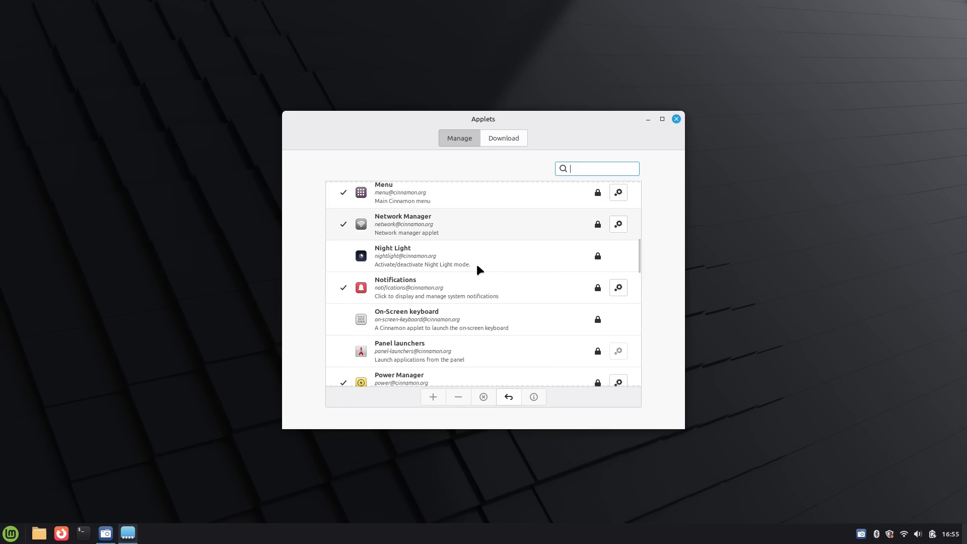
scroll(460, 201, down, 3)
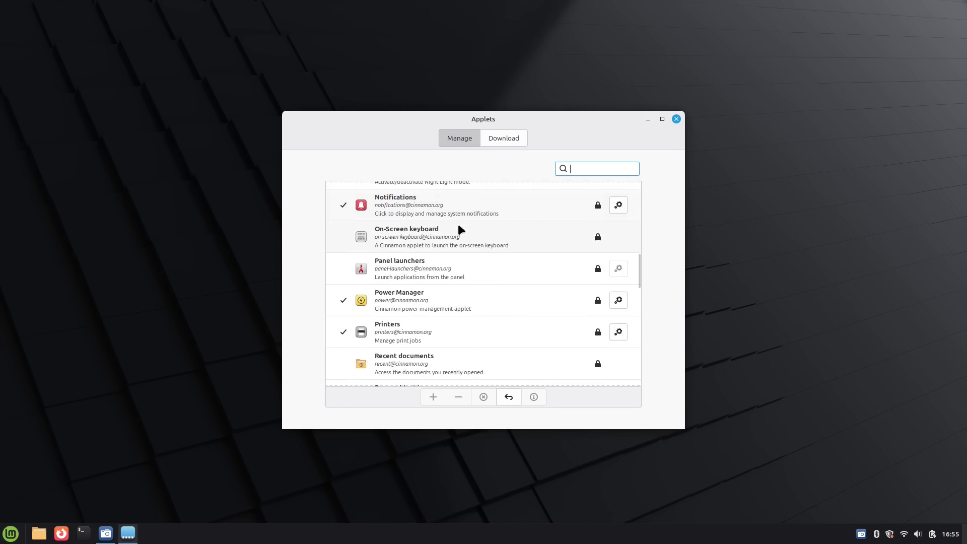
scroll(456, 272, down, 4)
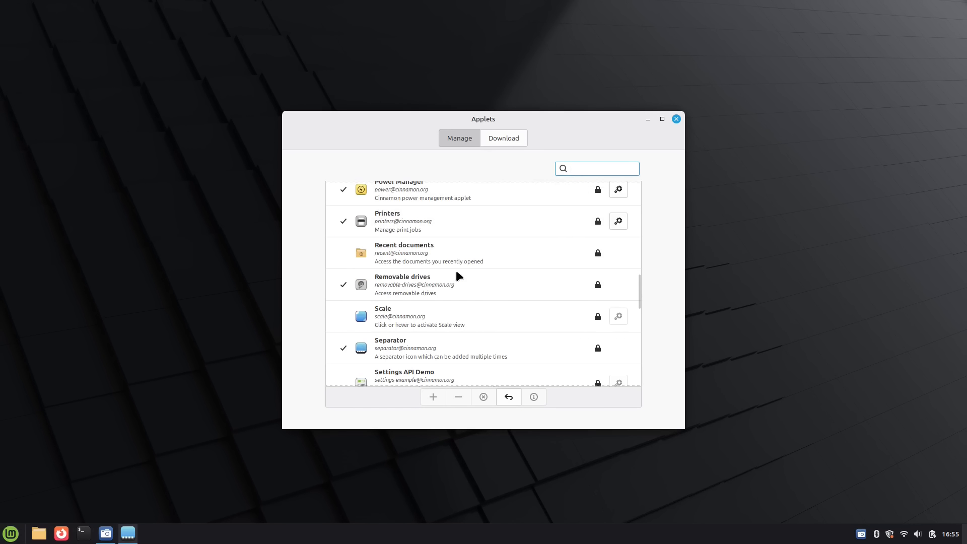
scroll(456, 272, down, 5)
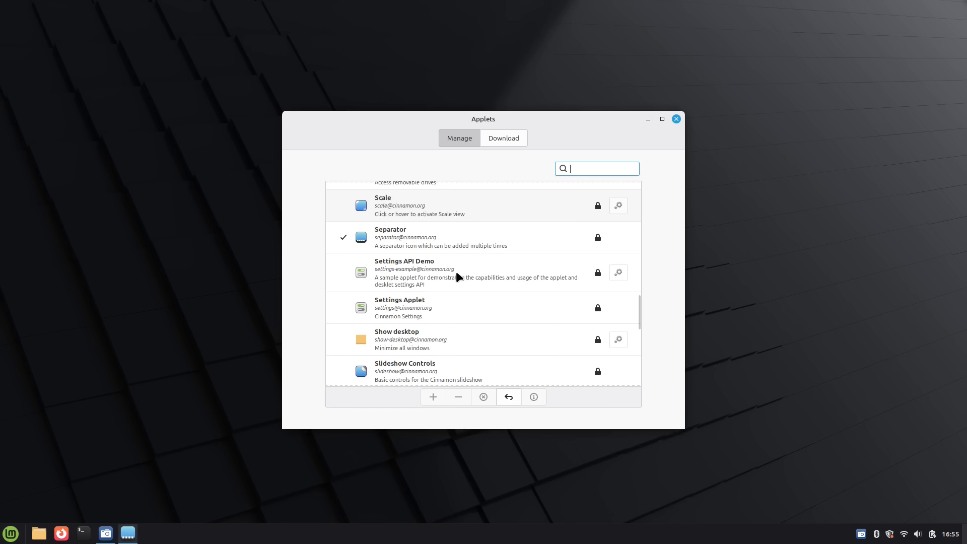
scroll(457, 272, down, 3)
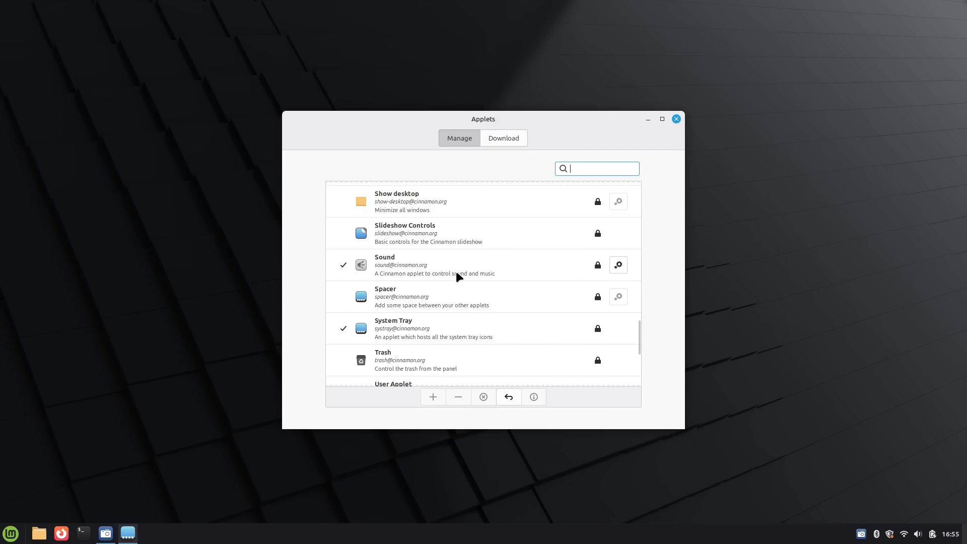
scroll(464, 256, down, 4)
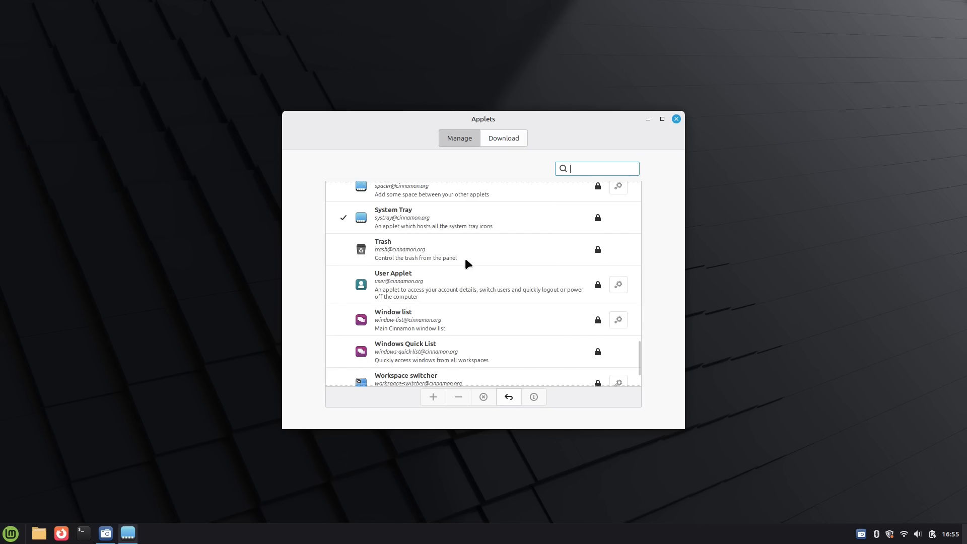
scroll(455, 236, down, 3)
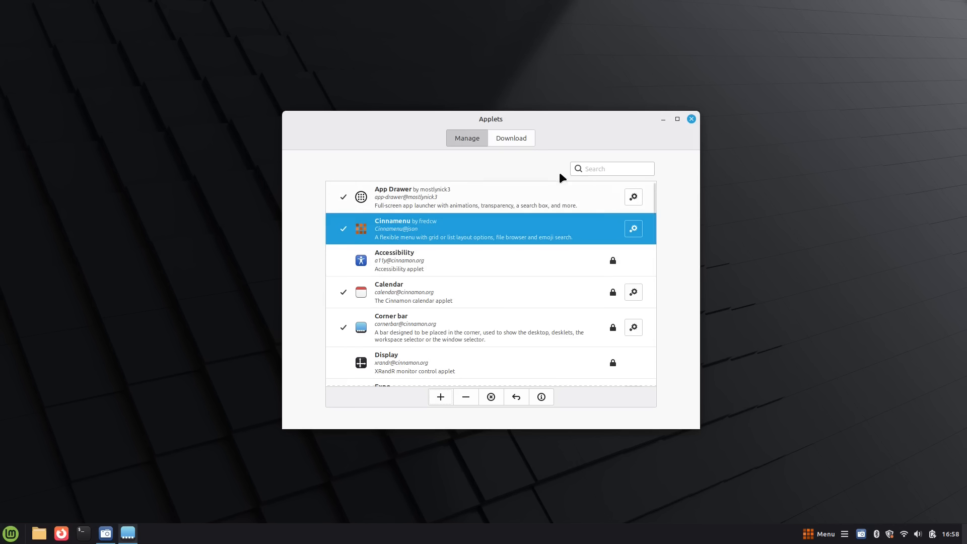
Open Cinnamenu from the panel, look through its application grid and recent files, and close it.
click(805, 532)
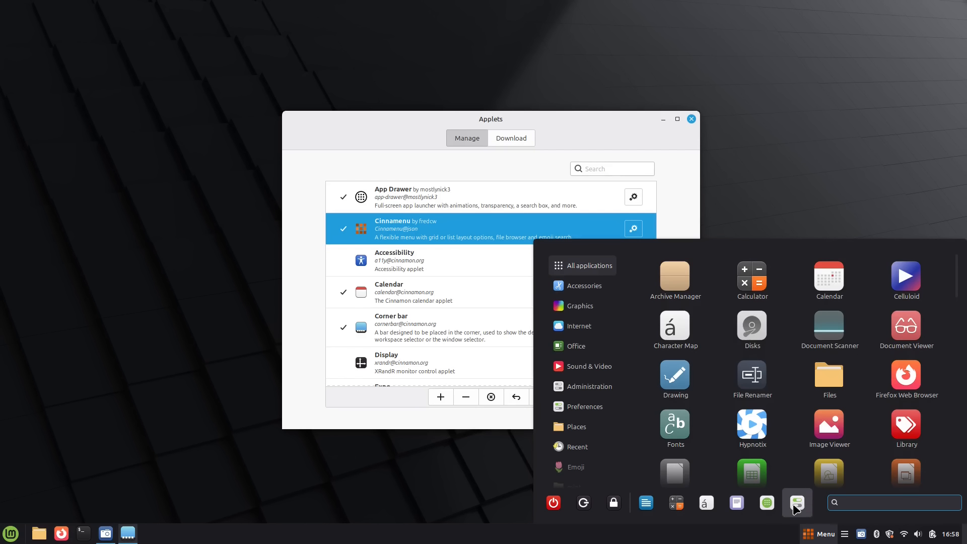
scroll(846, 367, down, 15)
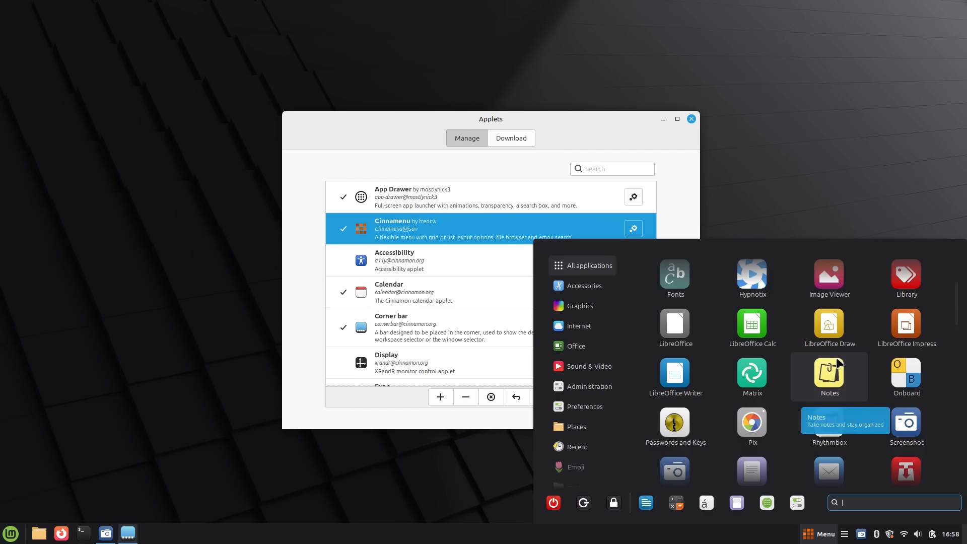
scroll(837, 362, up, 15)
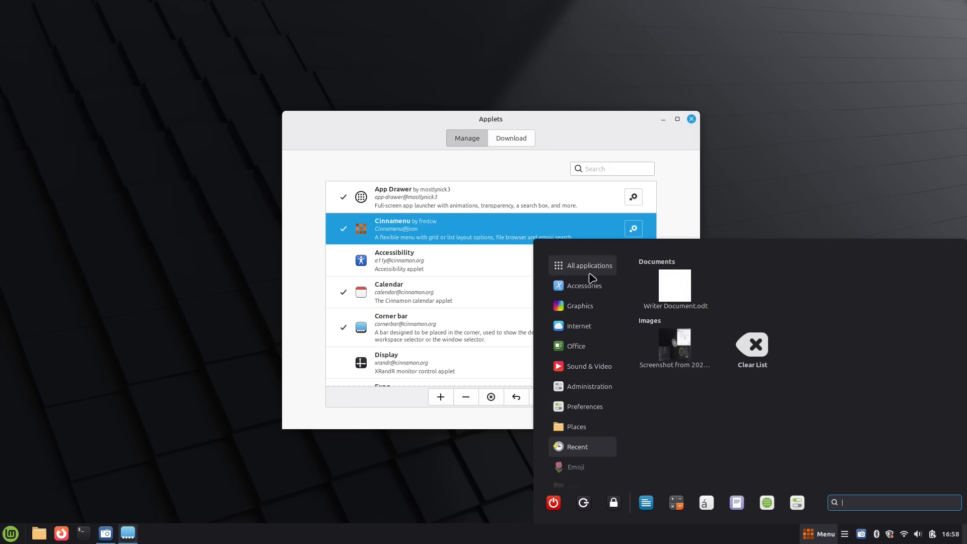
click(805, 536)
Browse the full-screen application grid of App Drawer, open Hot Corners from it and close that settings window.
click(844, 534)
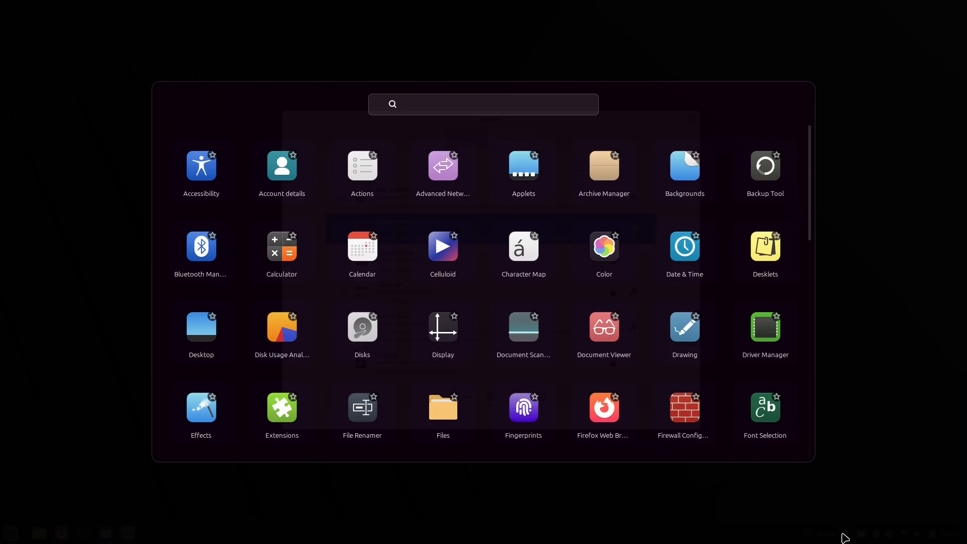
scroll(439, 199, down, 10)
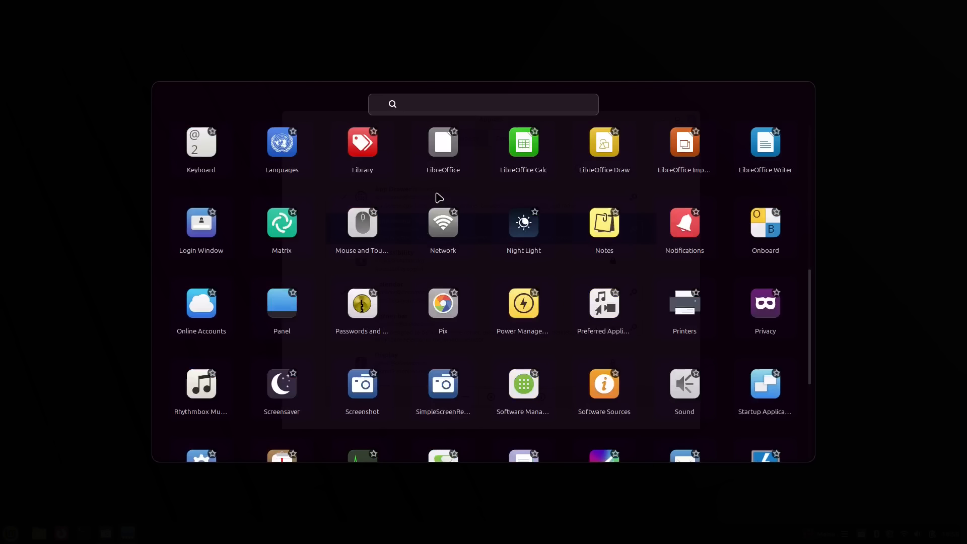
scroll(480, 218, up, 3)
click(498, 212)
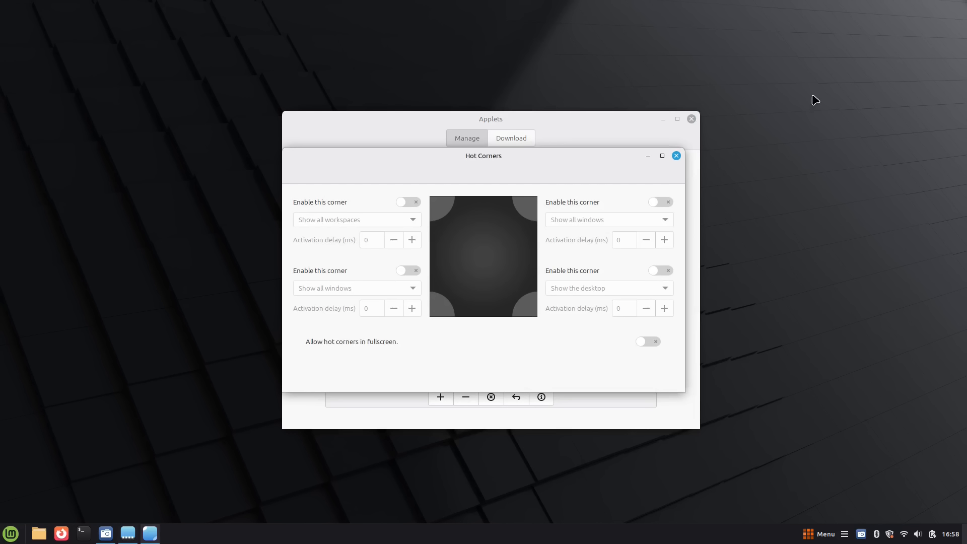
click(676, 156)
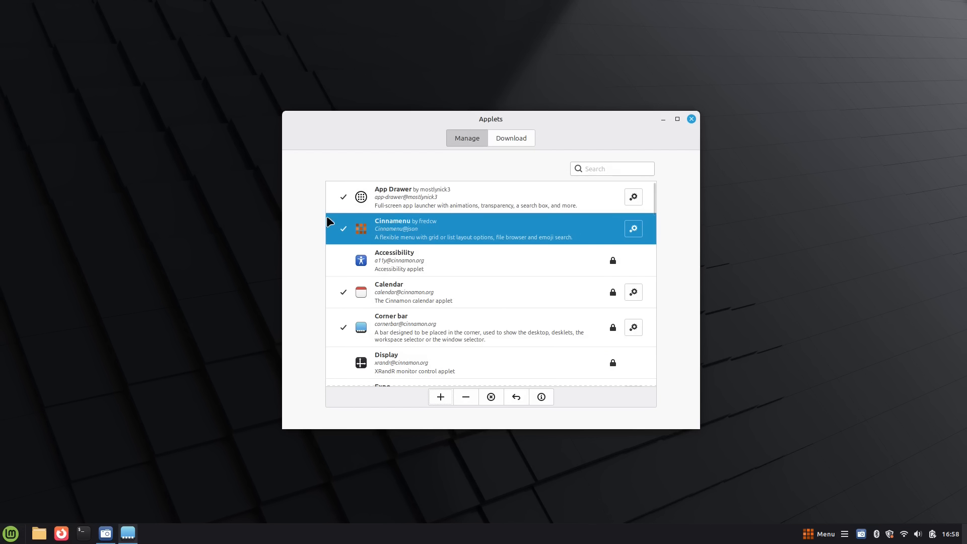
Disable the Cinnamenu and App Drawer applets so they leave the panel, and close the applet manager.
click(466, 399)
click(443, 201)
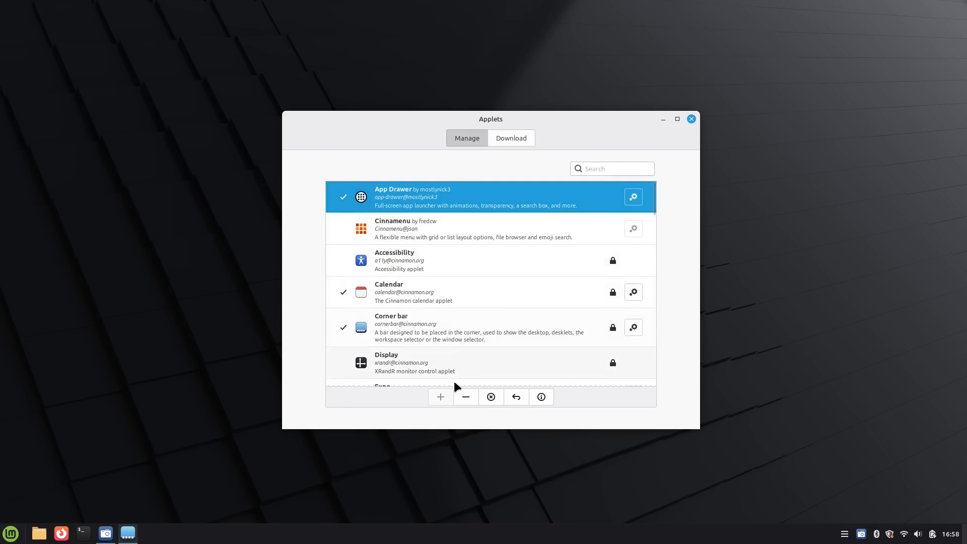
click(691, 119)
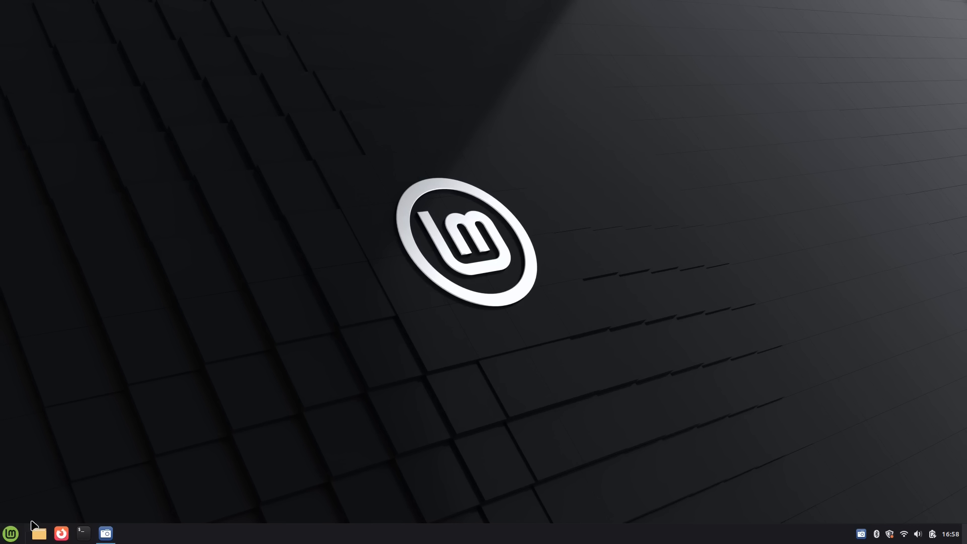
Open the default application menu to view its sidebar and categories, and close it again.
click(12, 533)
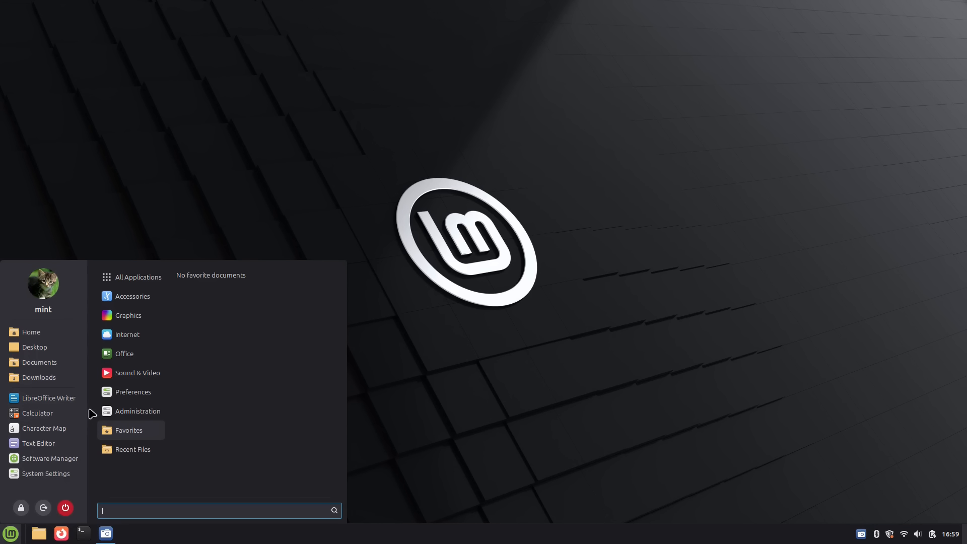
mouse_move(121, 392)
click(563, 347)
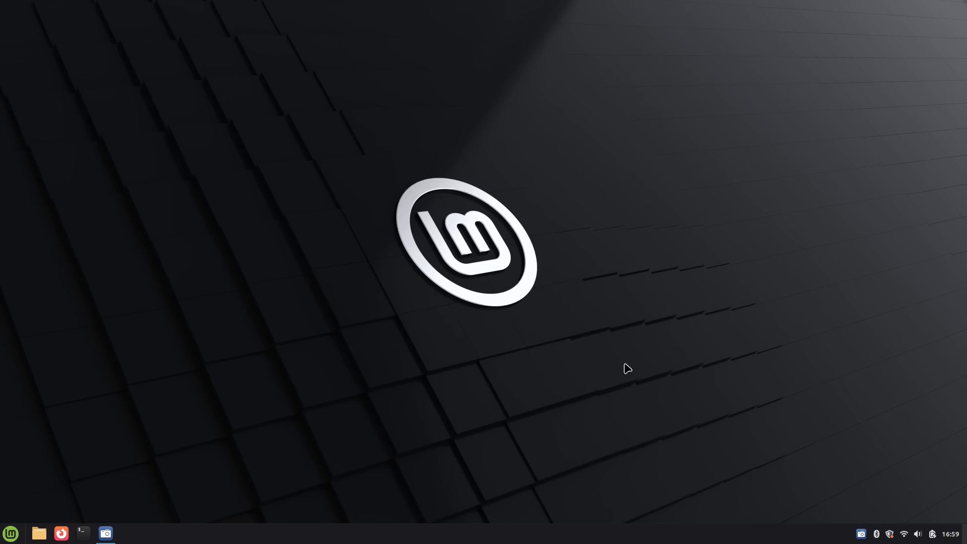